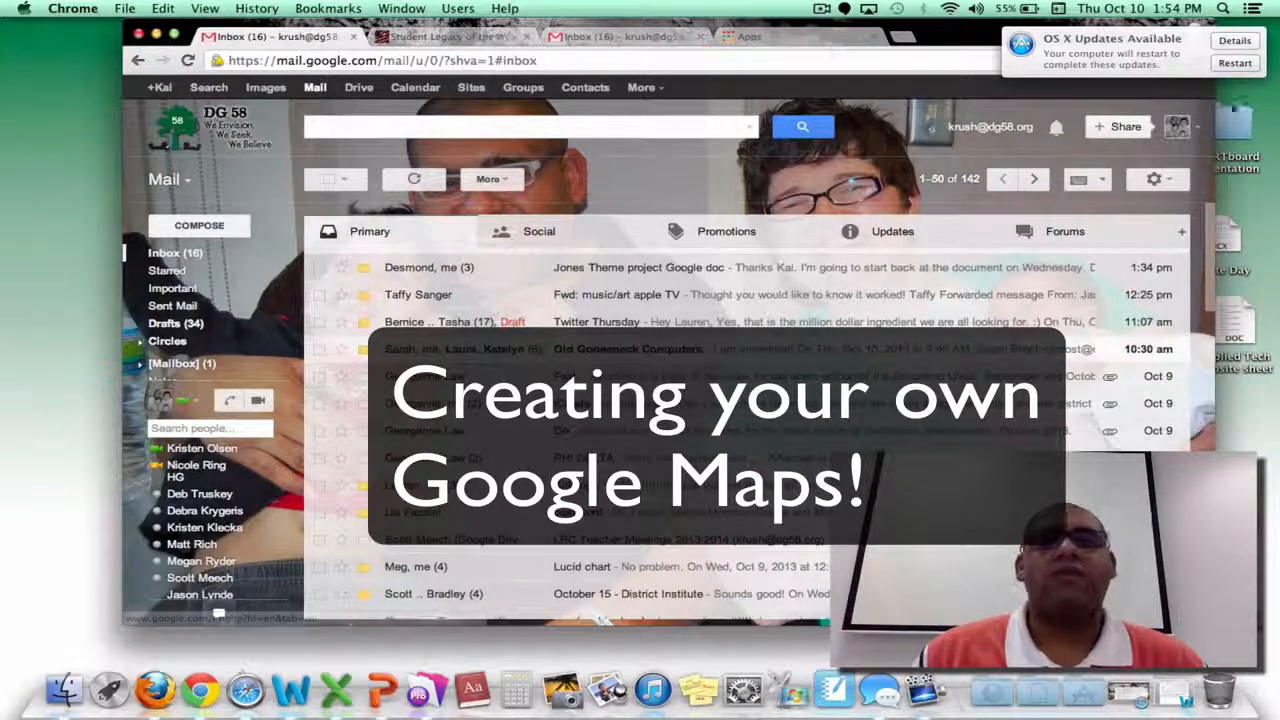
pyautogui.click(975, 132)
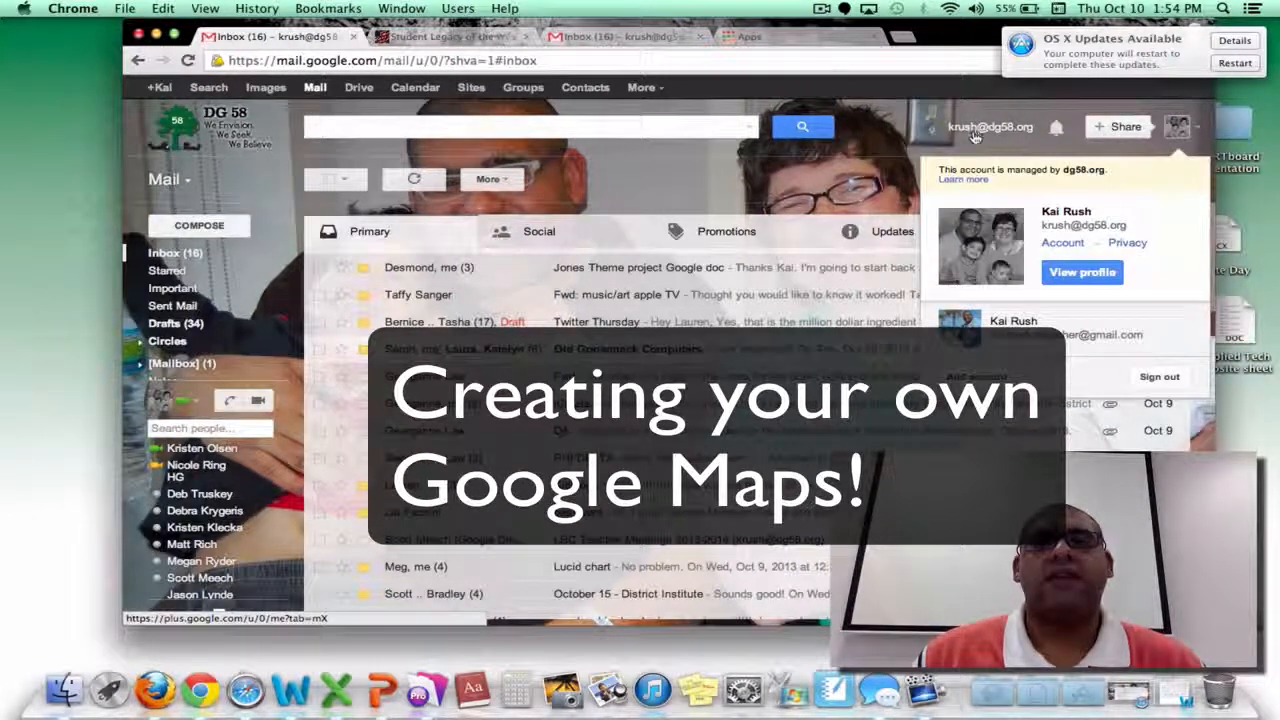
pyautogui.click(975, 132)
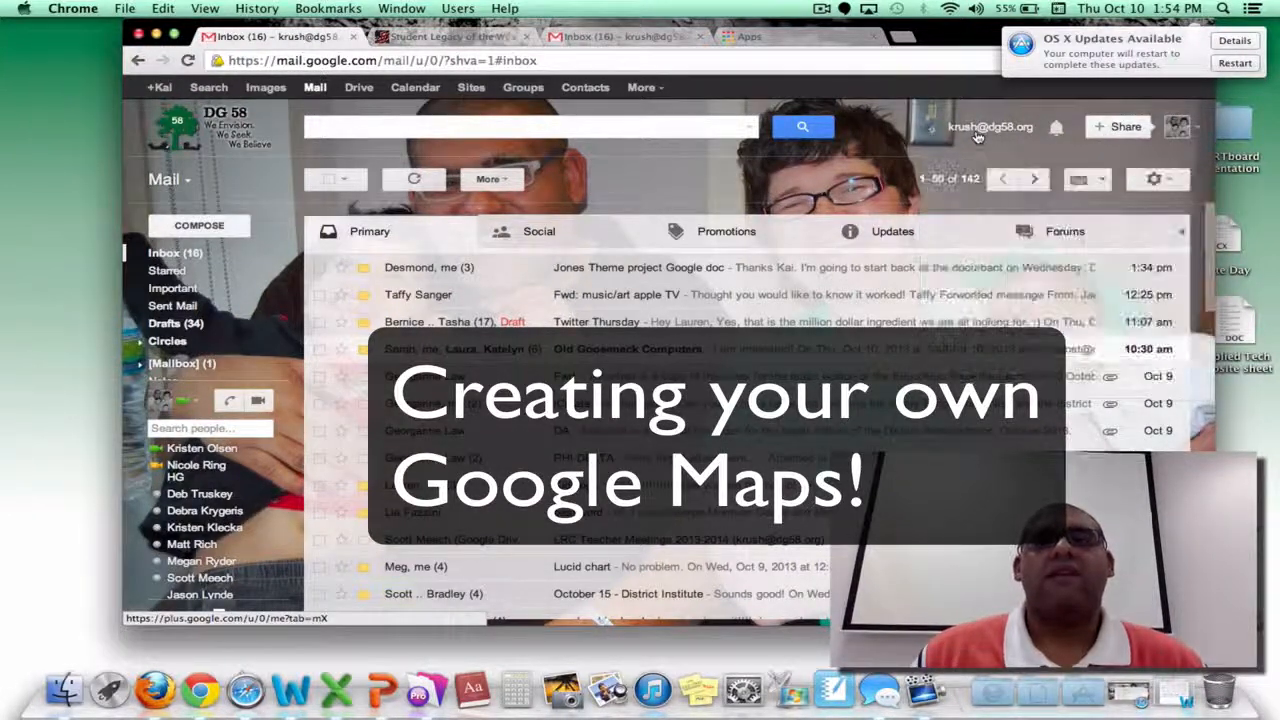
# Step: Go to Google Maps and create a new custom map from the saved places in Maps Engine Lite
pyautogui.click(645, 89)
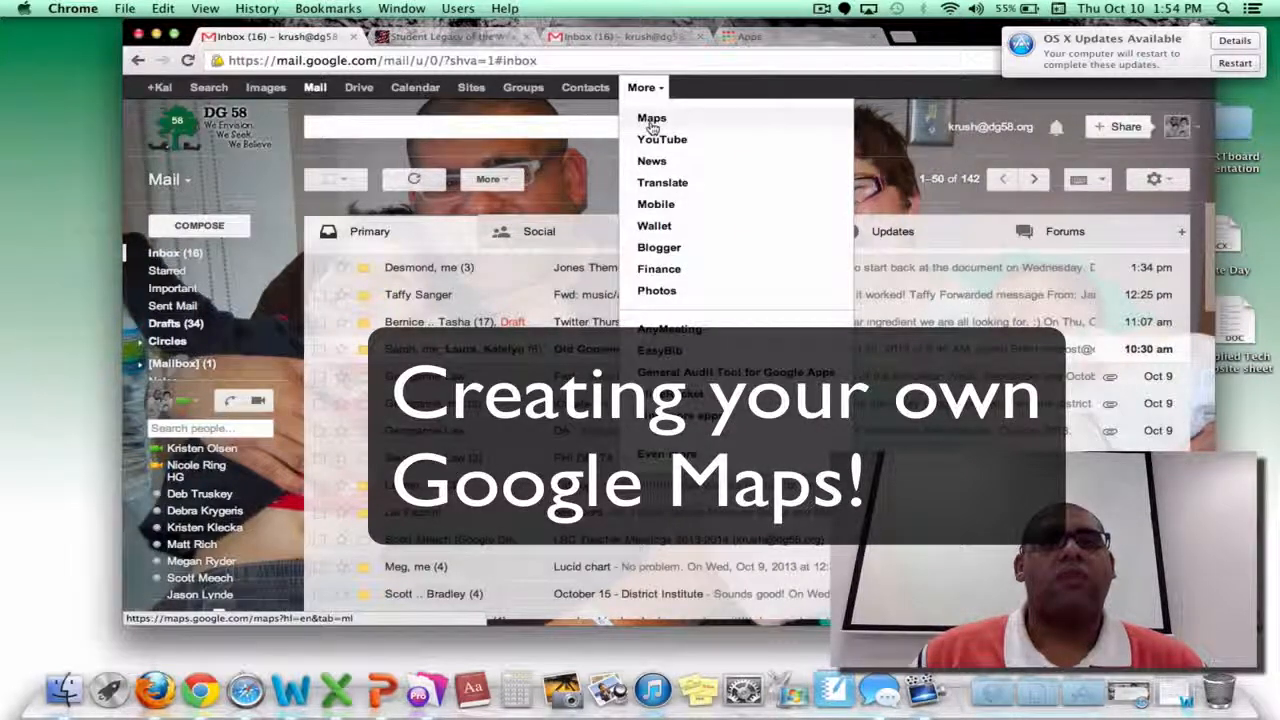
pyautogui.click(651, 119)
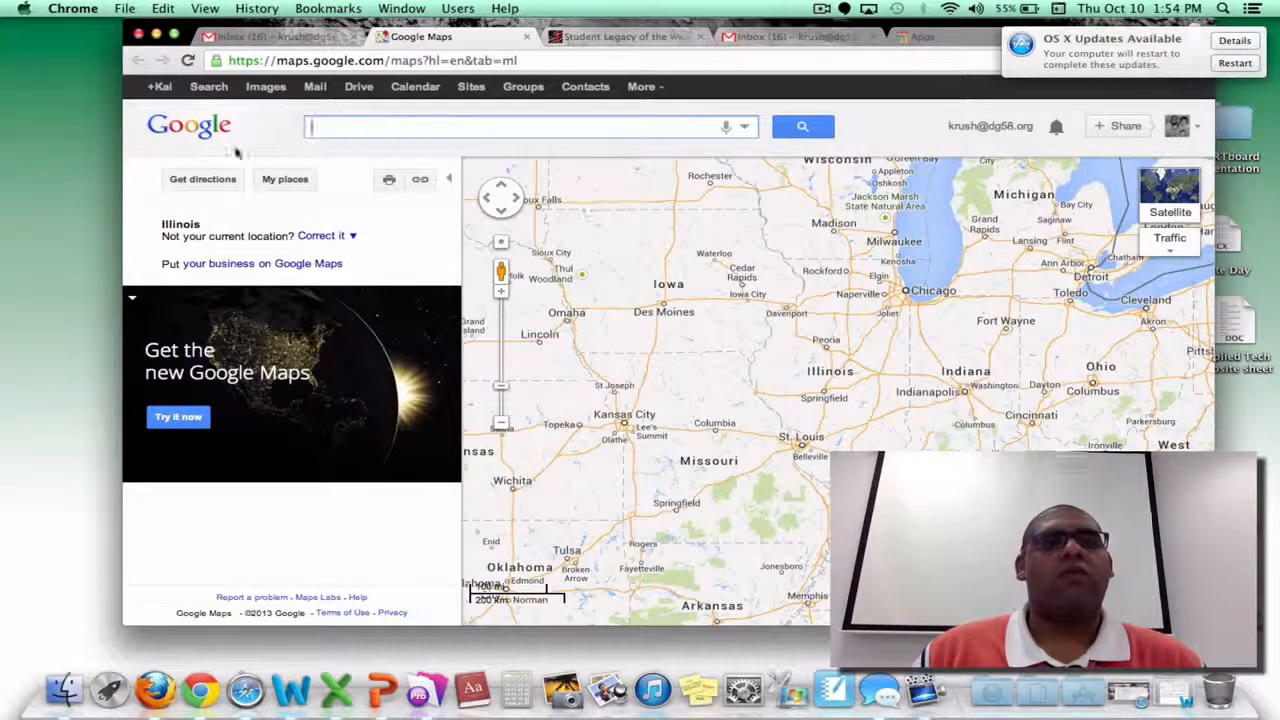
pyautogui.click(290, 183)
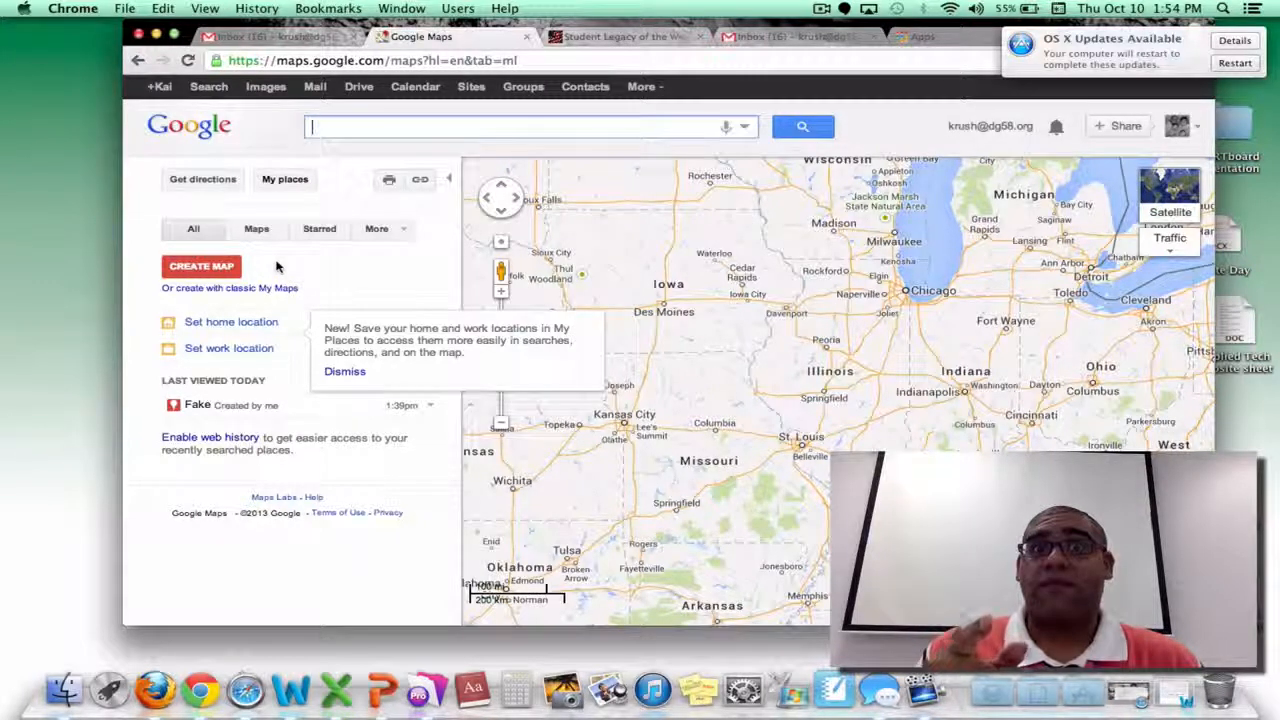
pyautogui.click(208, 270)
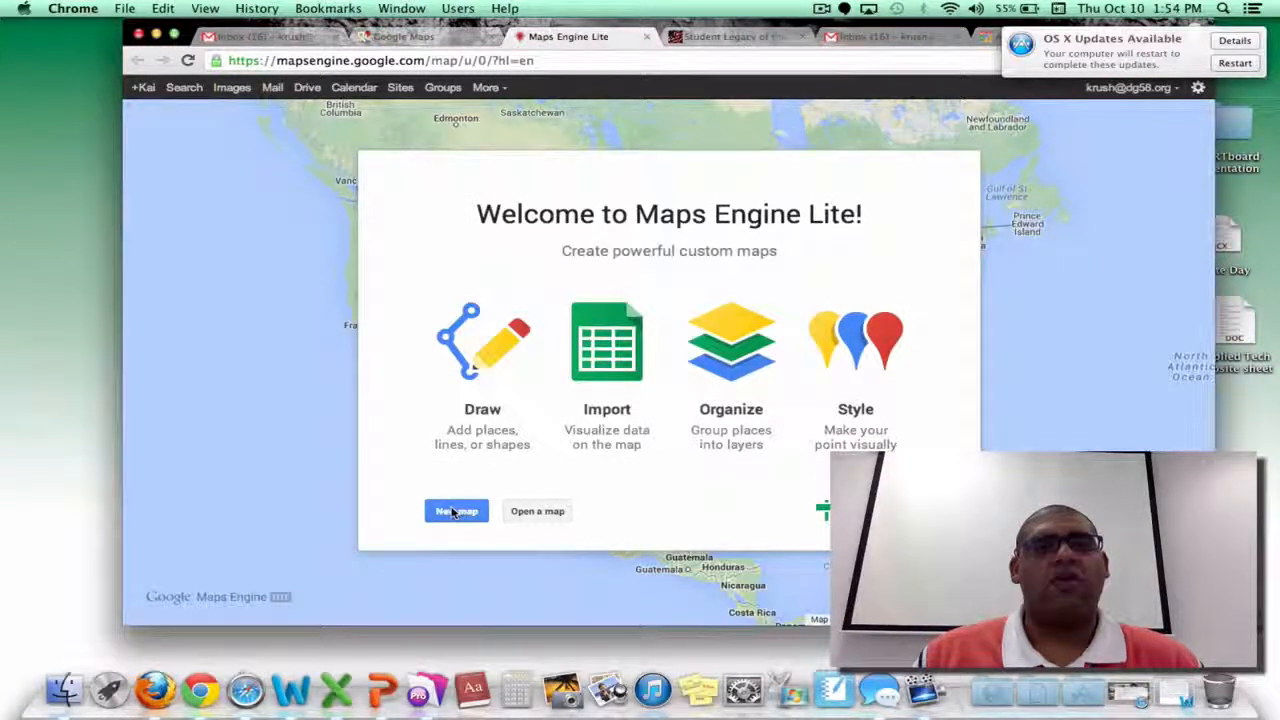
pyautogui.click(456, 511)
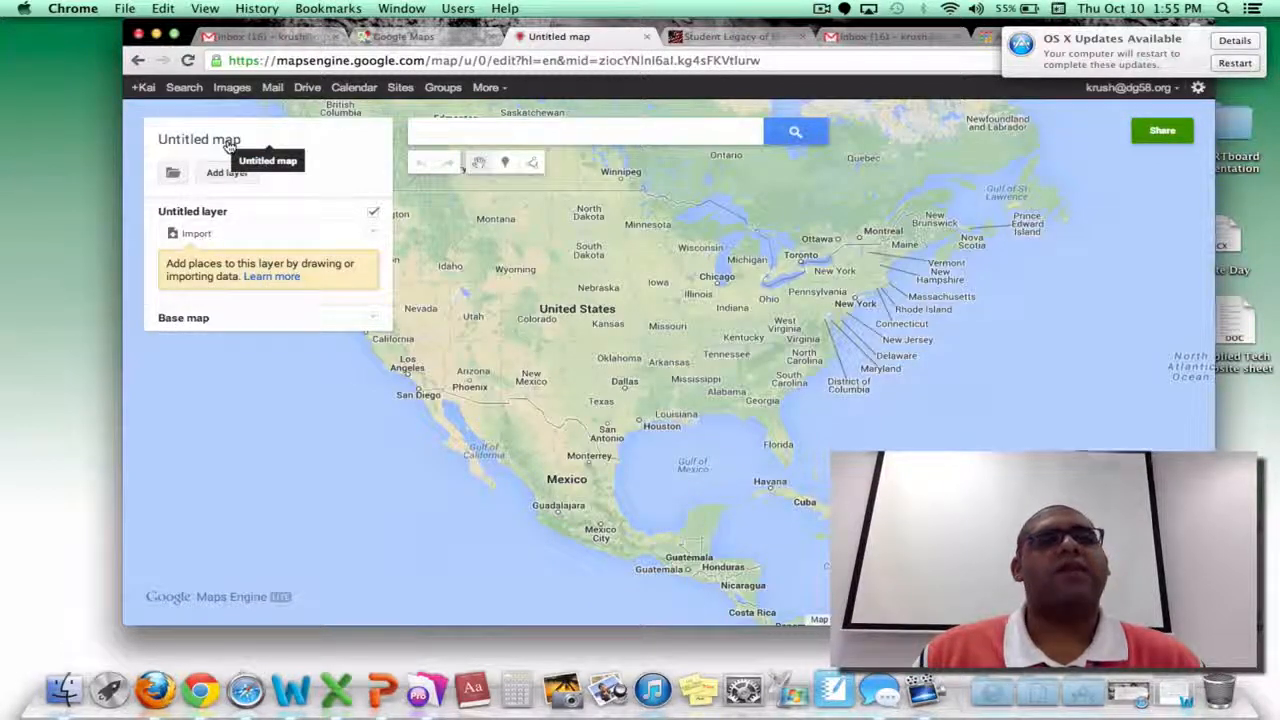
# Step: Title the map "Underground Railroad Map- Illinois" and save it without a description
pyautogui.click(228, 146)
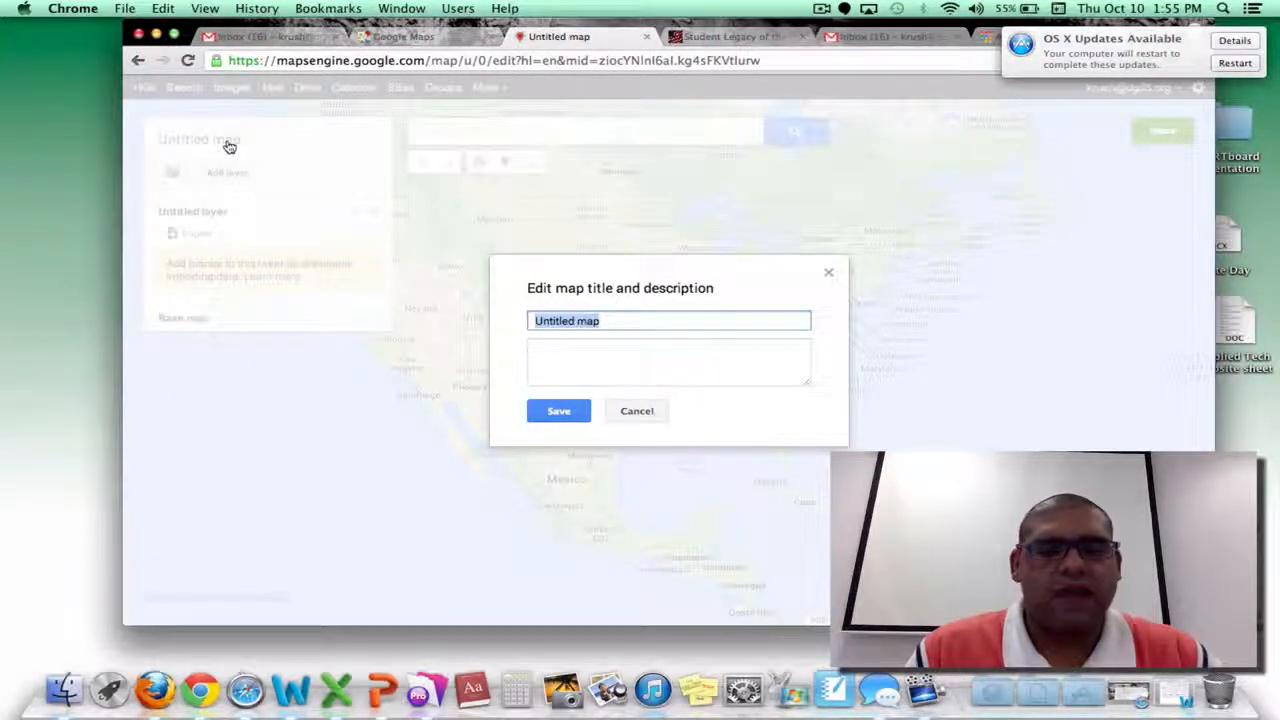
pyautogui.write('Un')
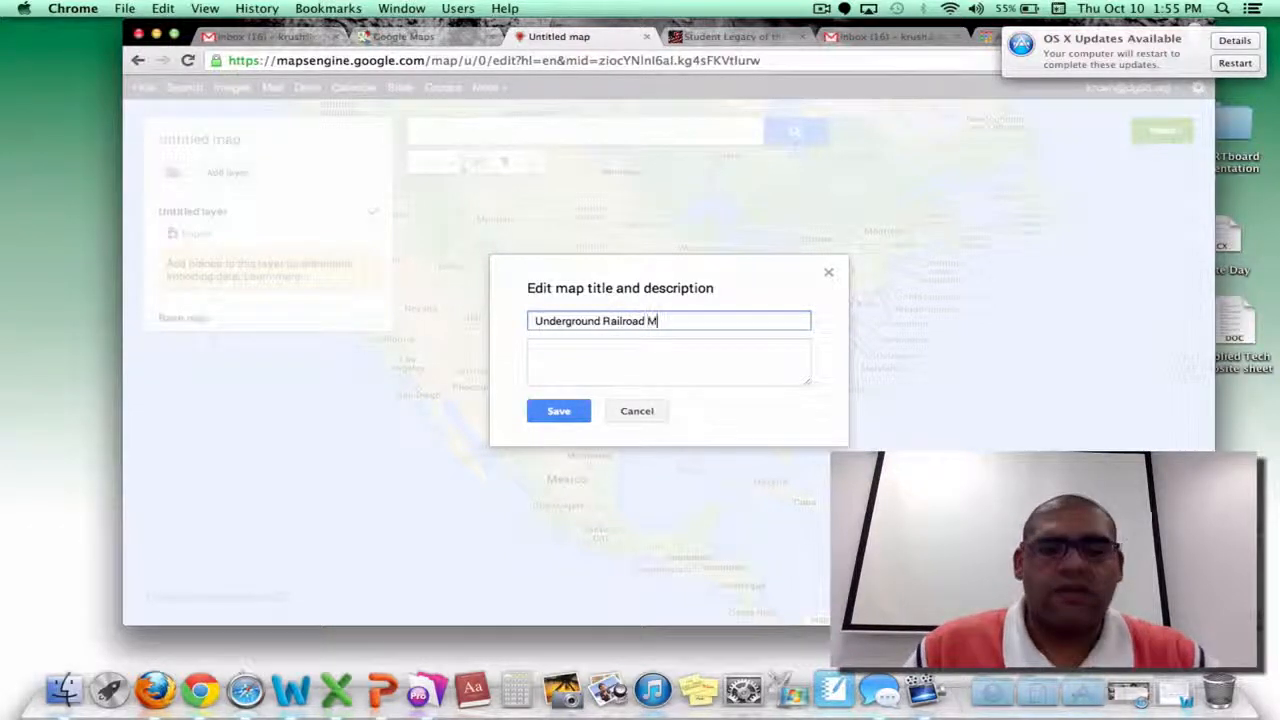
pyautogui.write('ap- ')
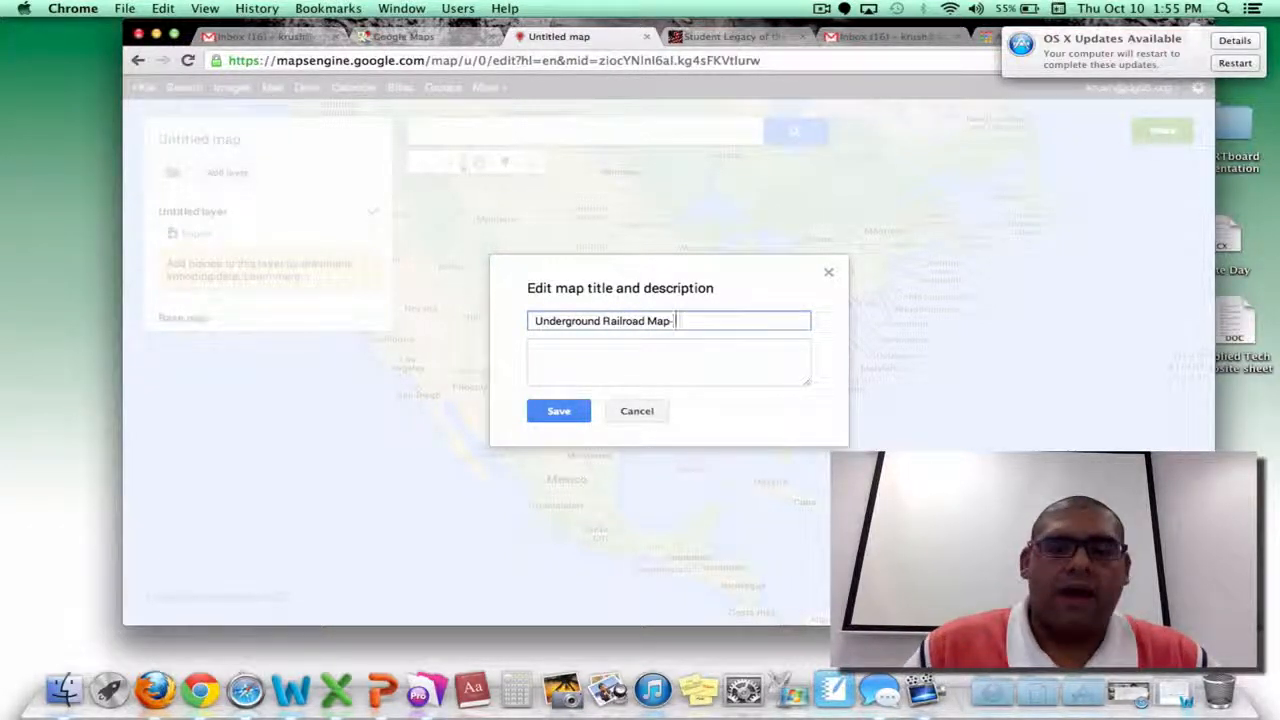
pyautogui.write('Illinois')
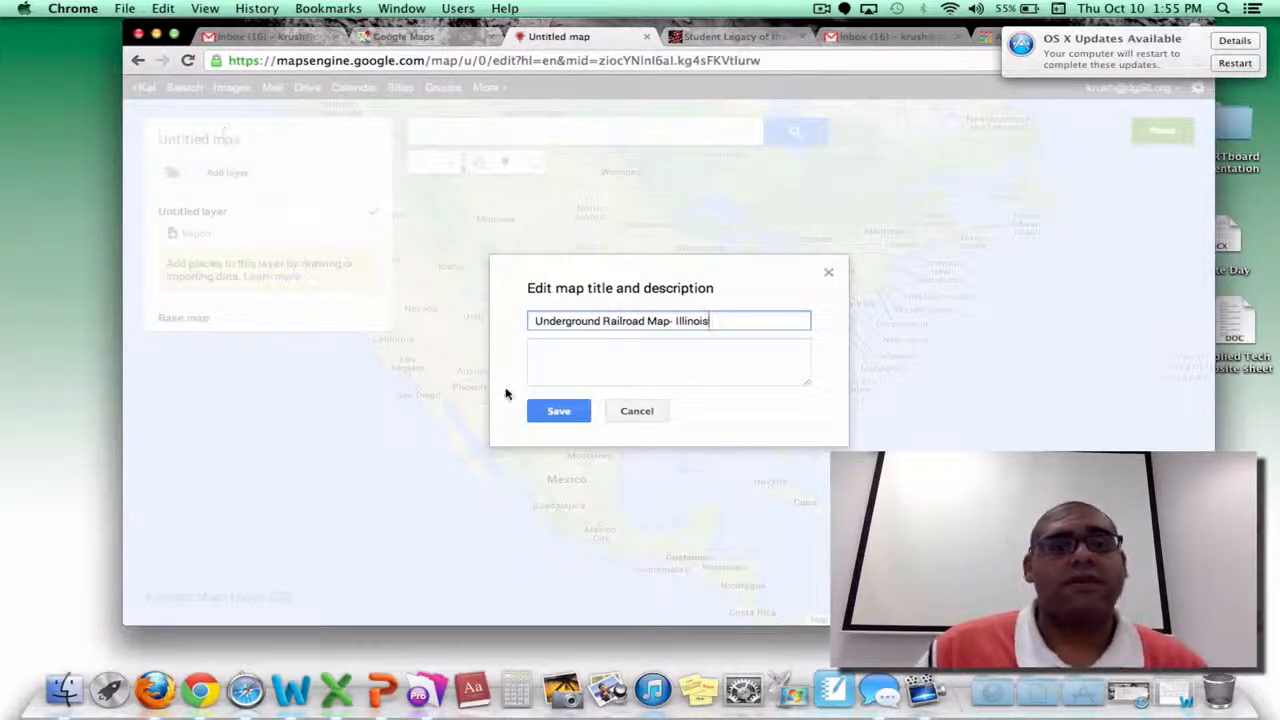
pyautogui.click(565, 412)
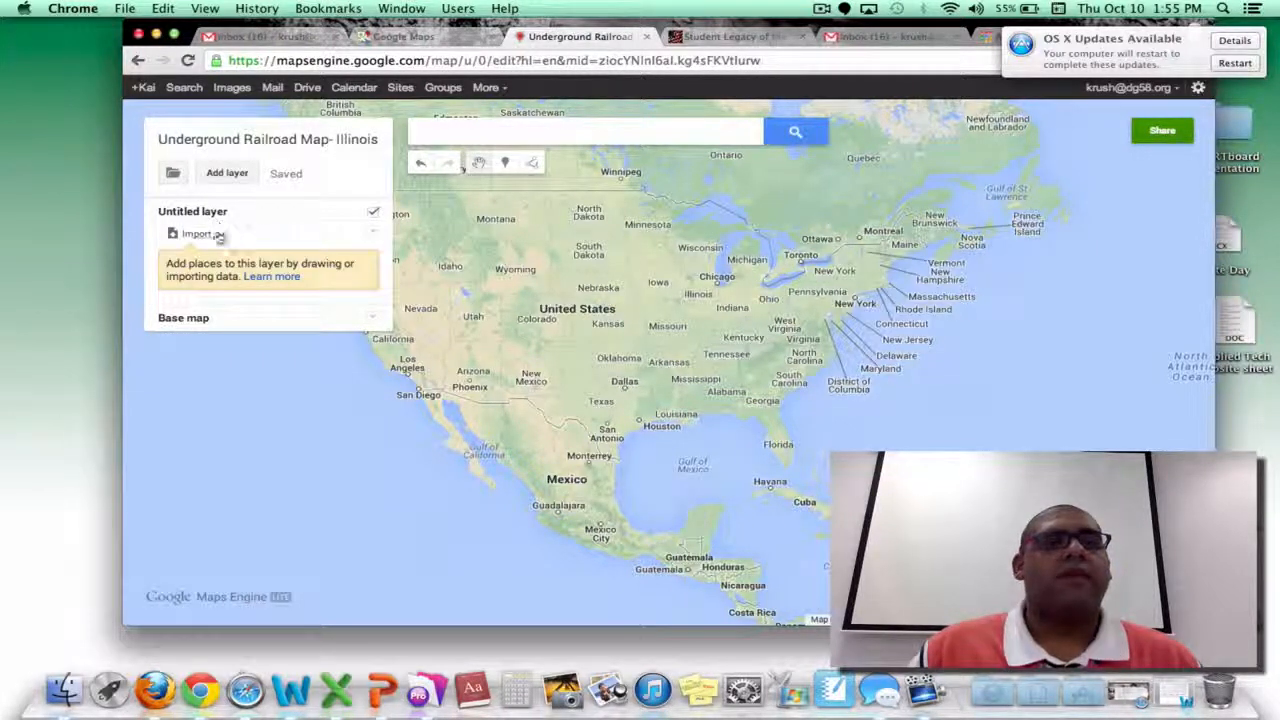
# Step: Explore the map of North America and frame the view on Illinois and its neighbouring states
pyautogui.click(483, 139)
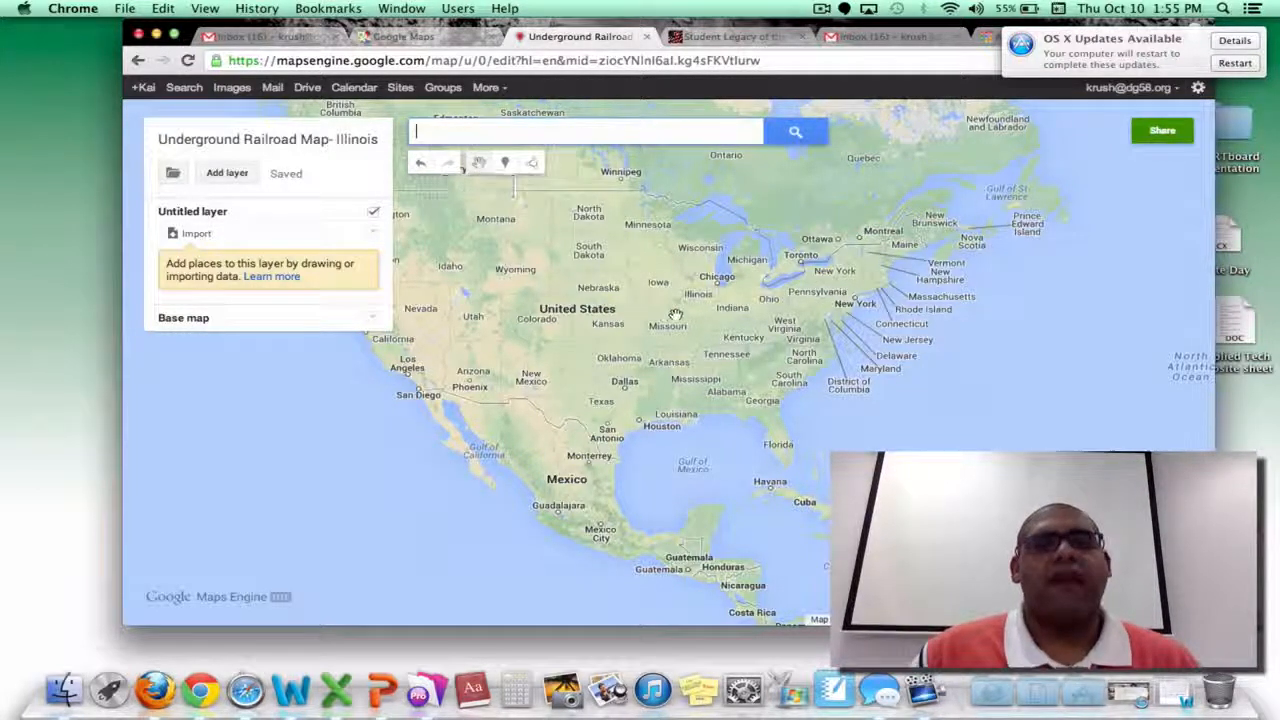
pyautogui.moveTo(613, 319); pyautogui.dragTo(366, 314)
pyautogui.moveTo(735, 361); pyautogui.dragTo(490, 335)
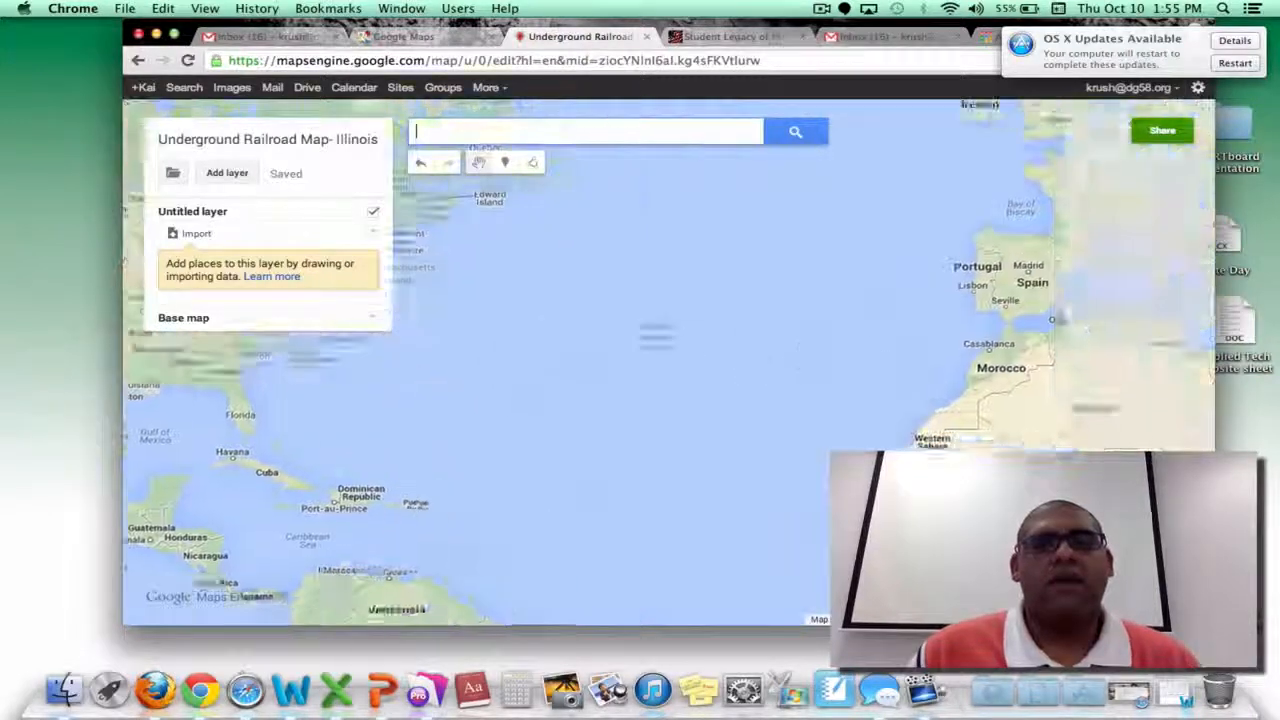
pyautogui.moveTo(963, 484); pyautogui.dragTo(1277, 518)
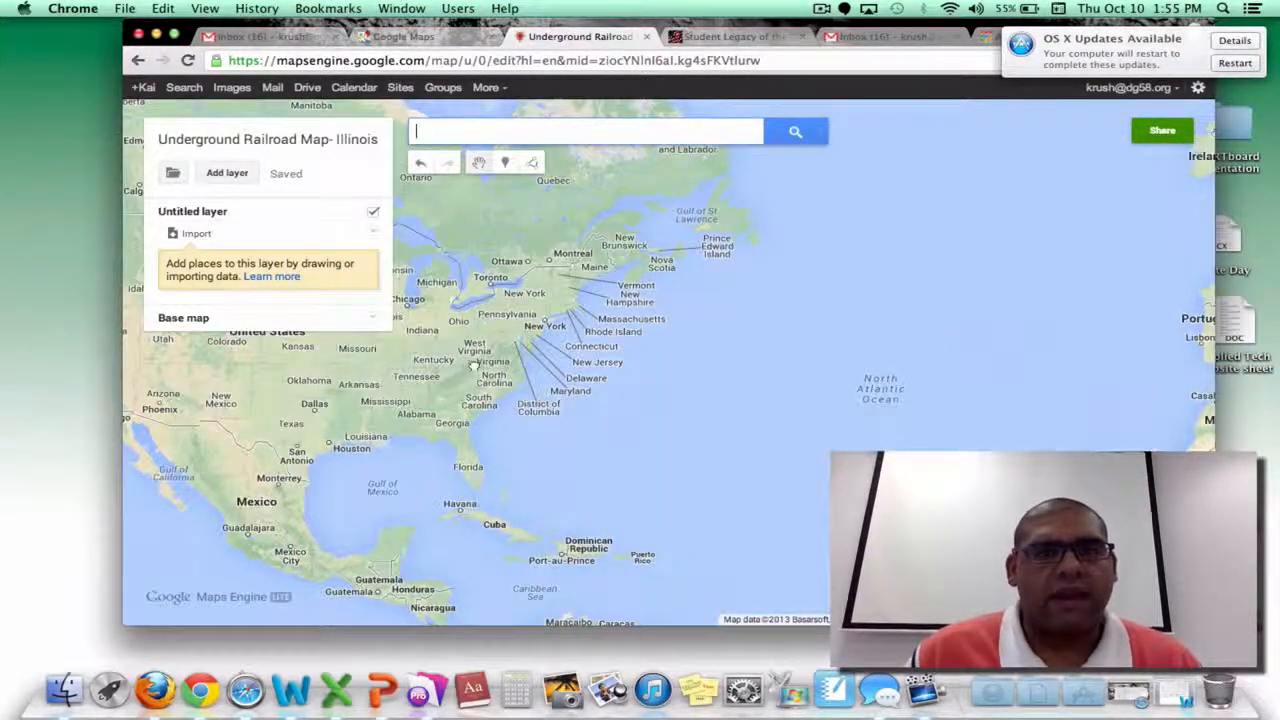
pyautogui.moveTo(473, 367); pyautogui.dragTo(804, 393)
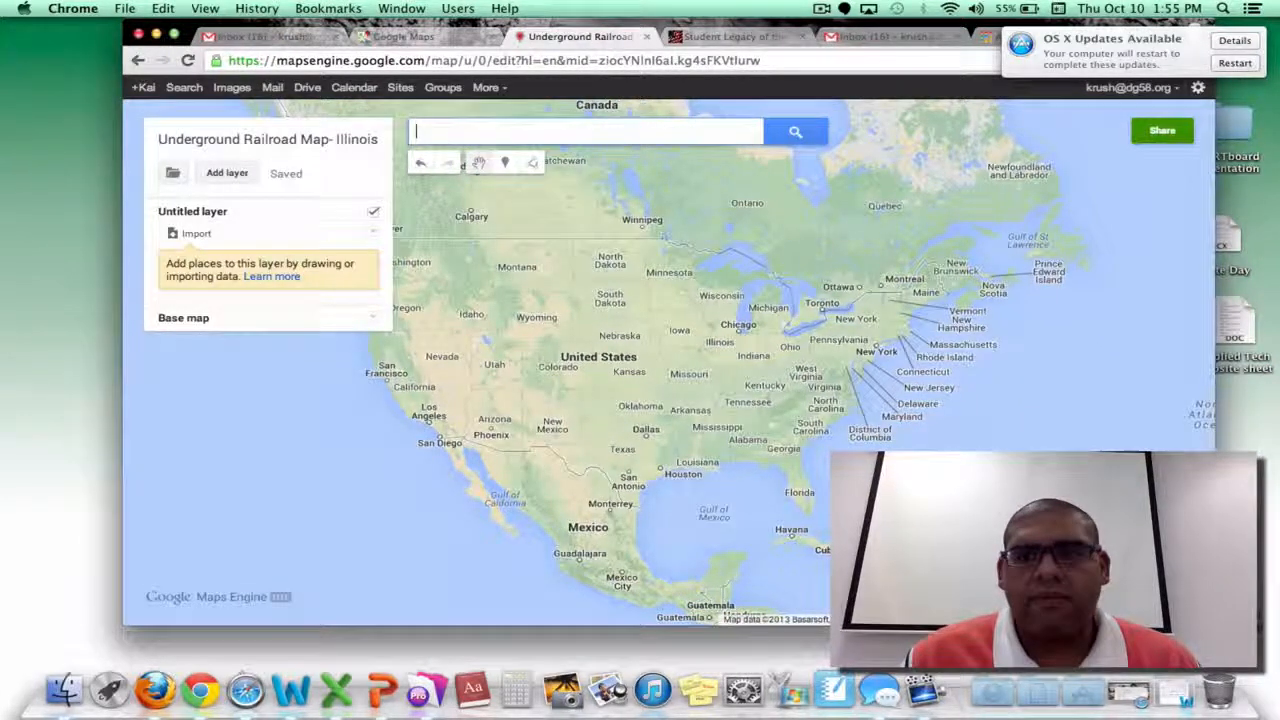
pyautogui.scroll(2, 600, 350)
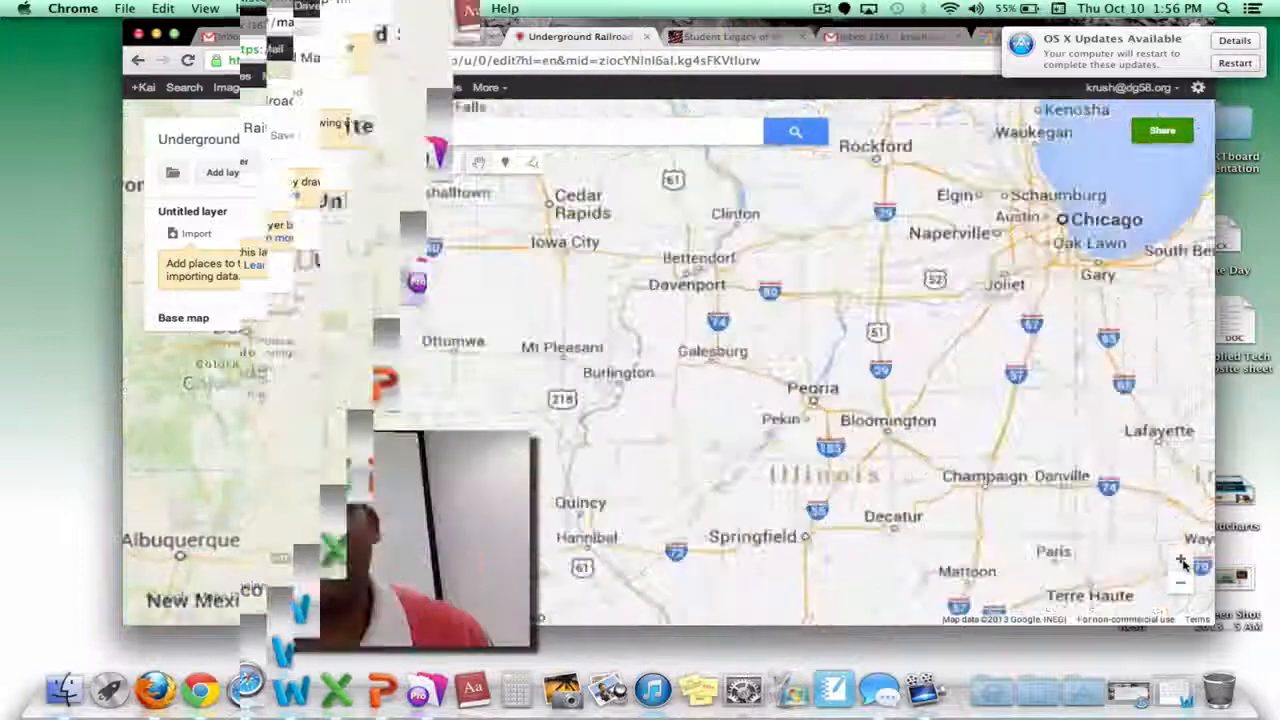
pyautogui.click(1181, 562)
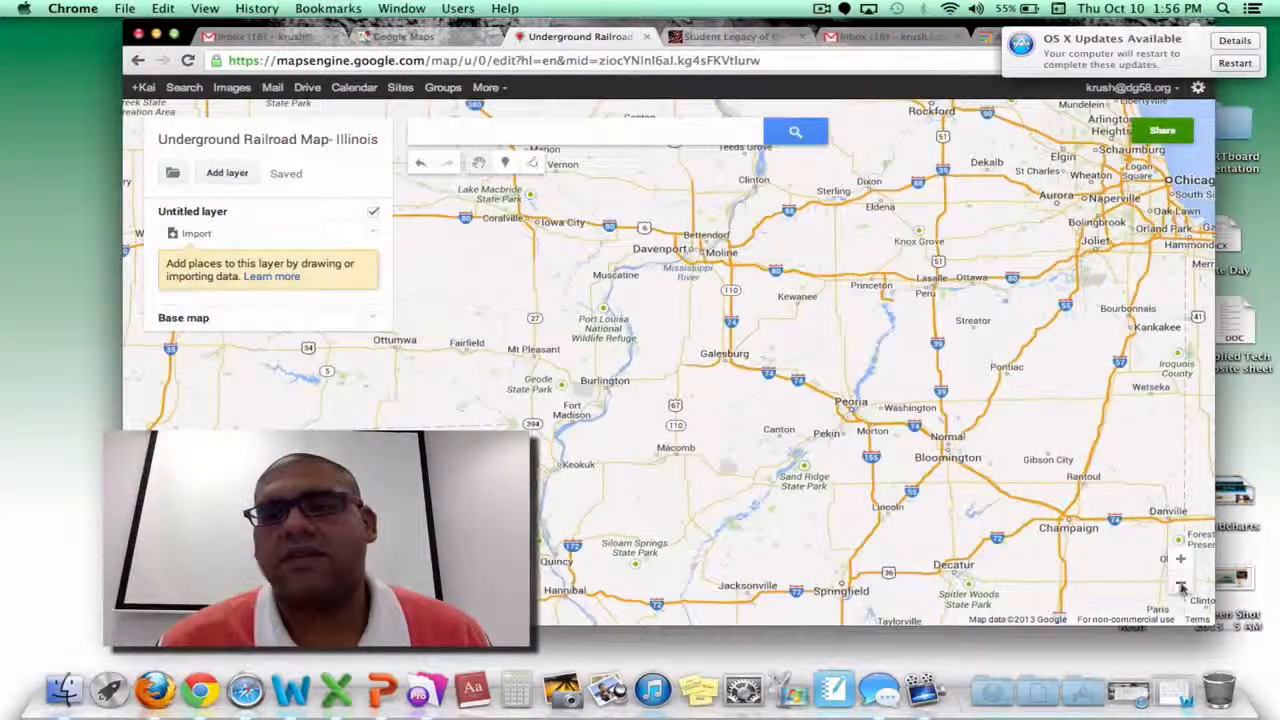
pyautogui.click(1181, 587)
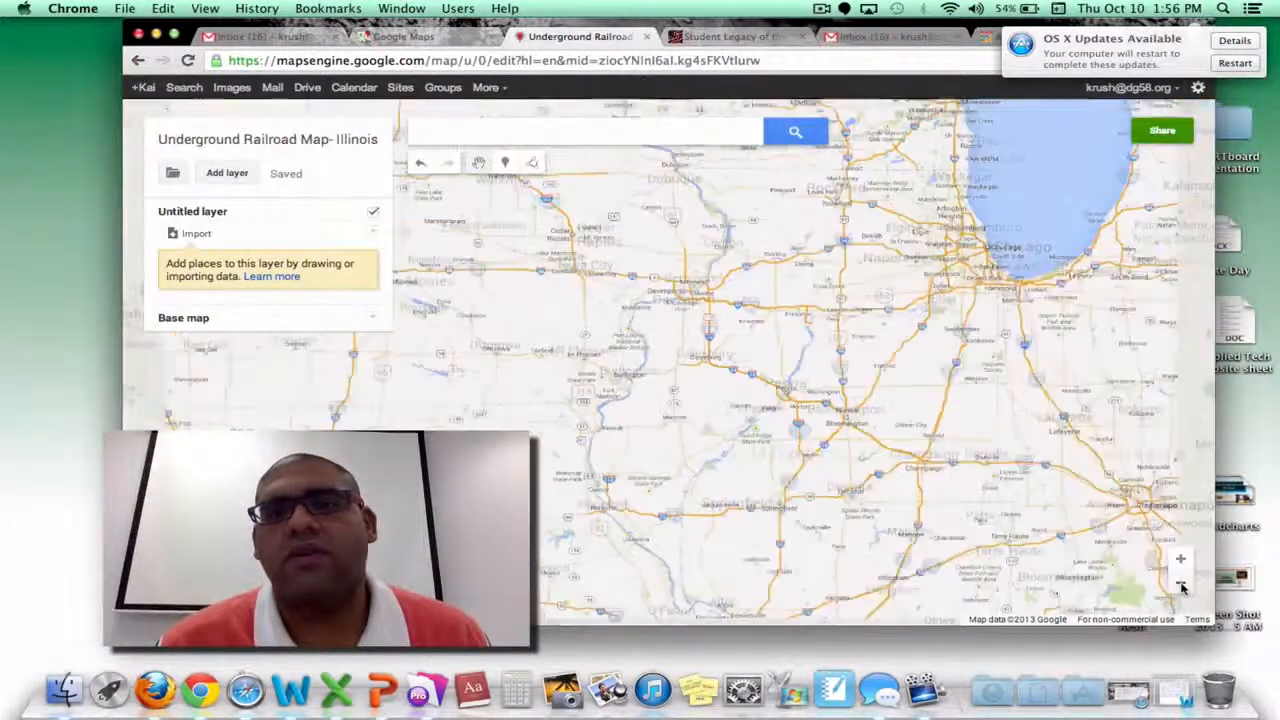
pyautogui.click(1181, 587)
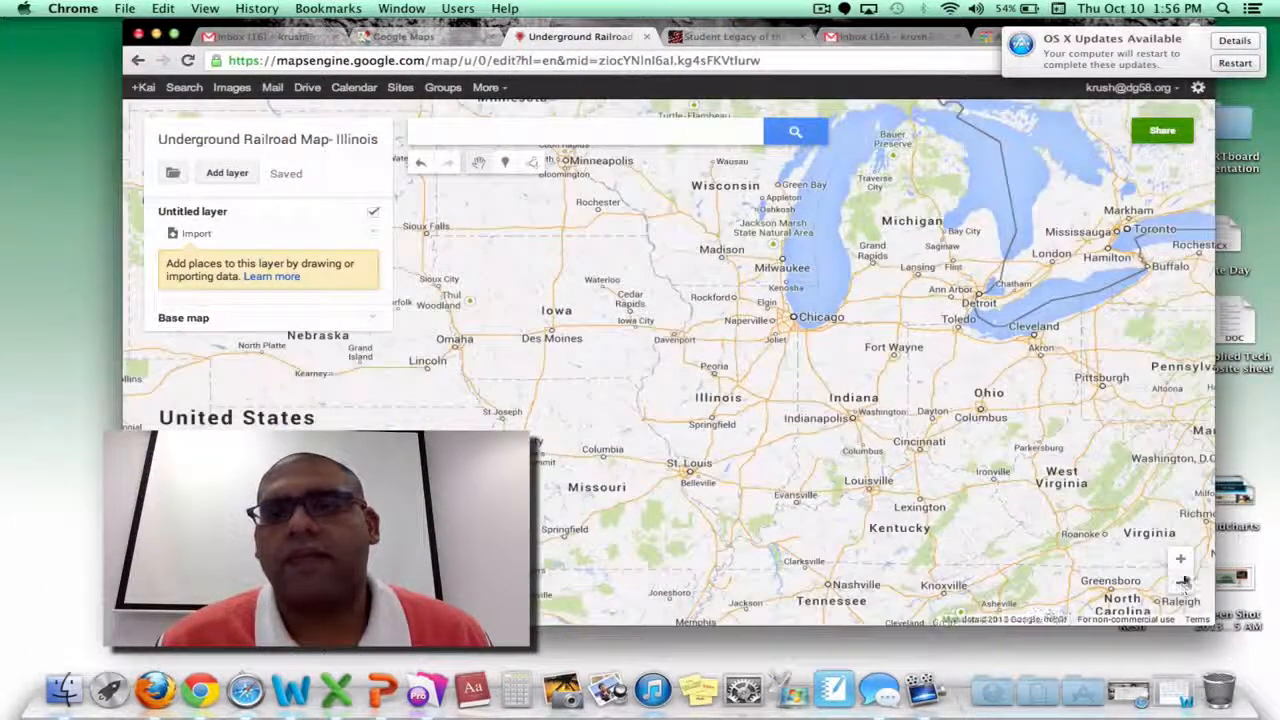
pyautogui.click(1182, 564)
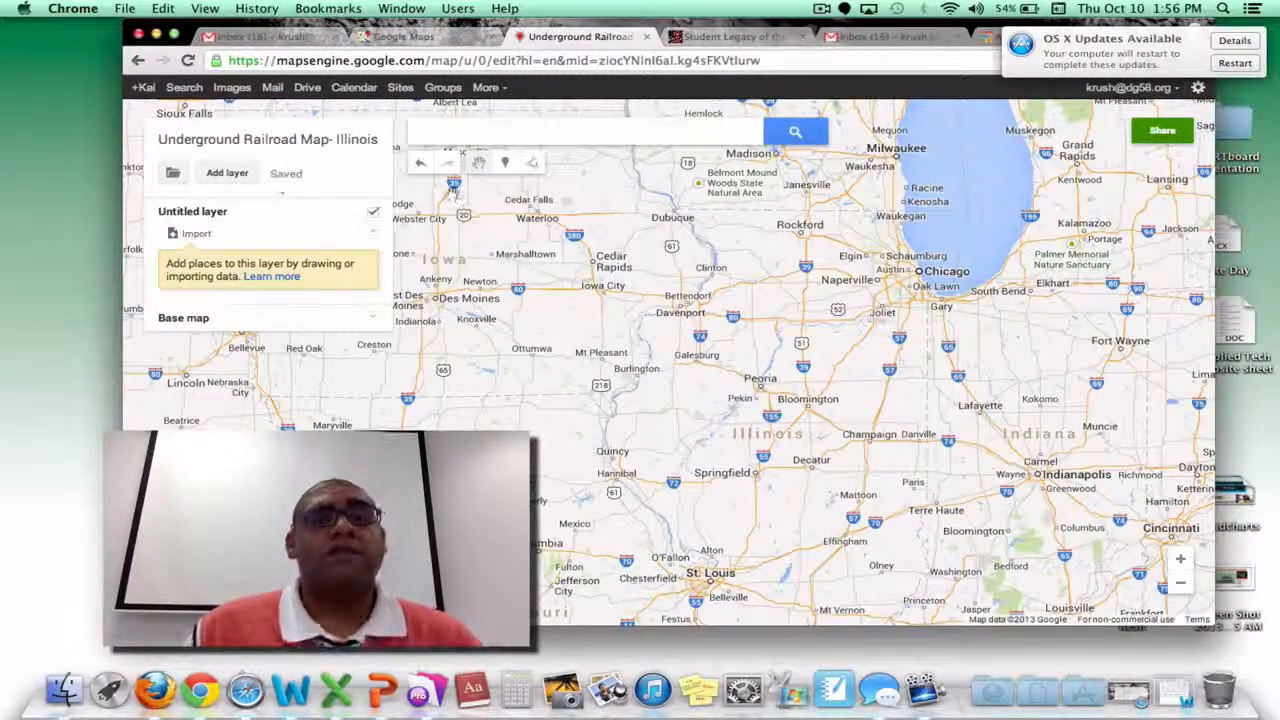
# Step: Search the map for "Underground railroad Illinois"
pyautogui.click(504, 136)
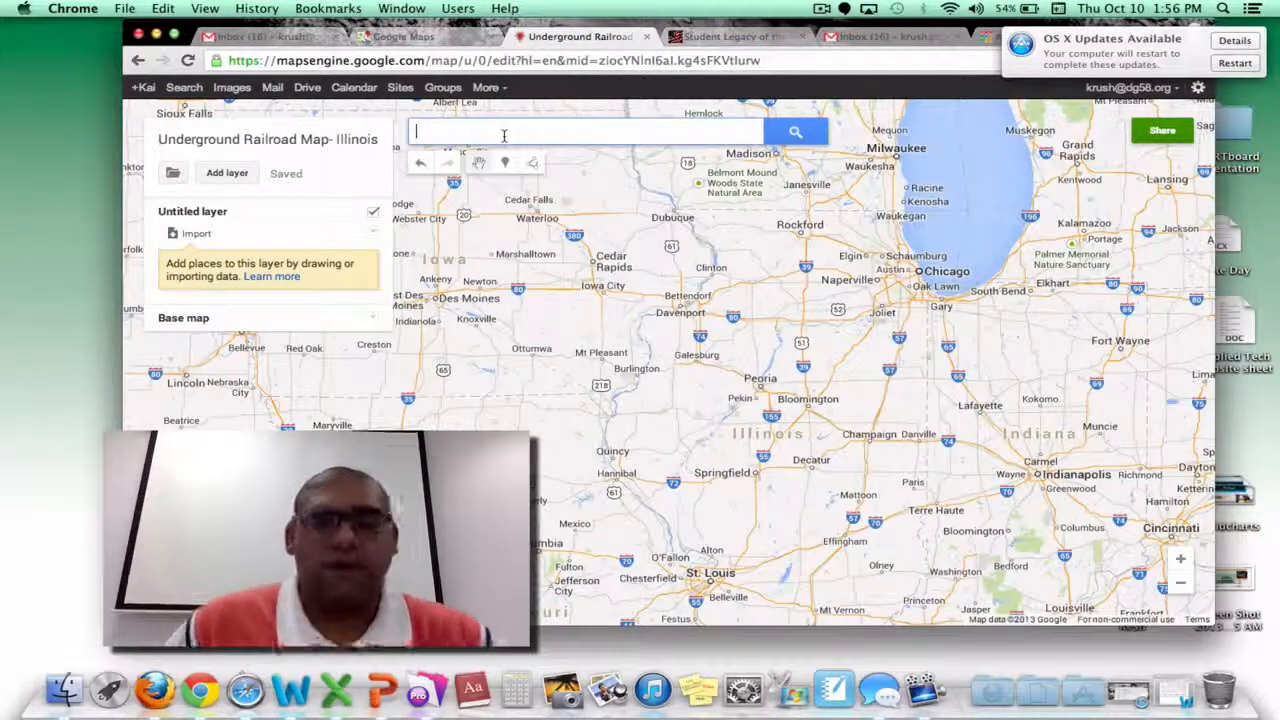
pyautogui.write('Undergr')
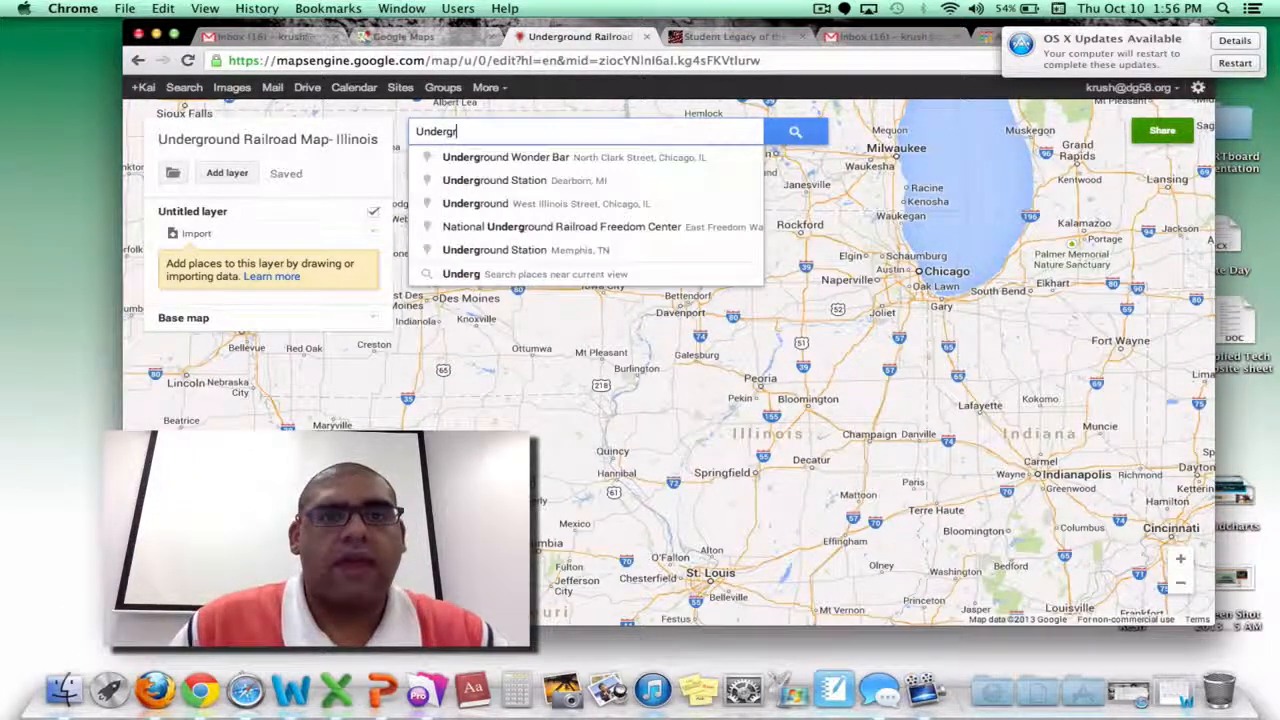
pyautogui.write('ound')
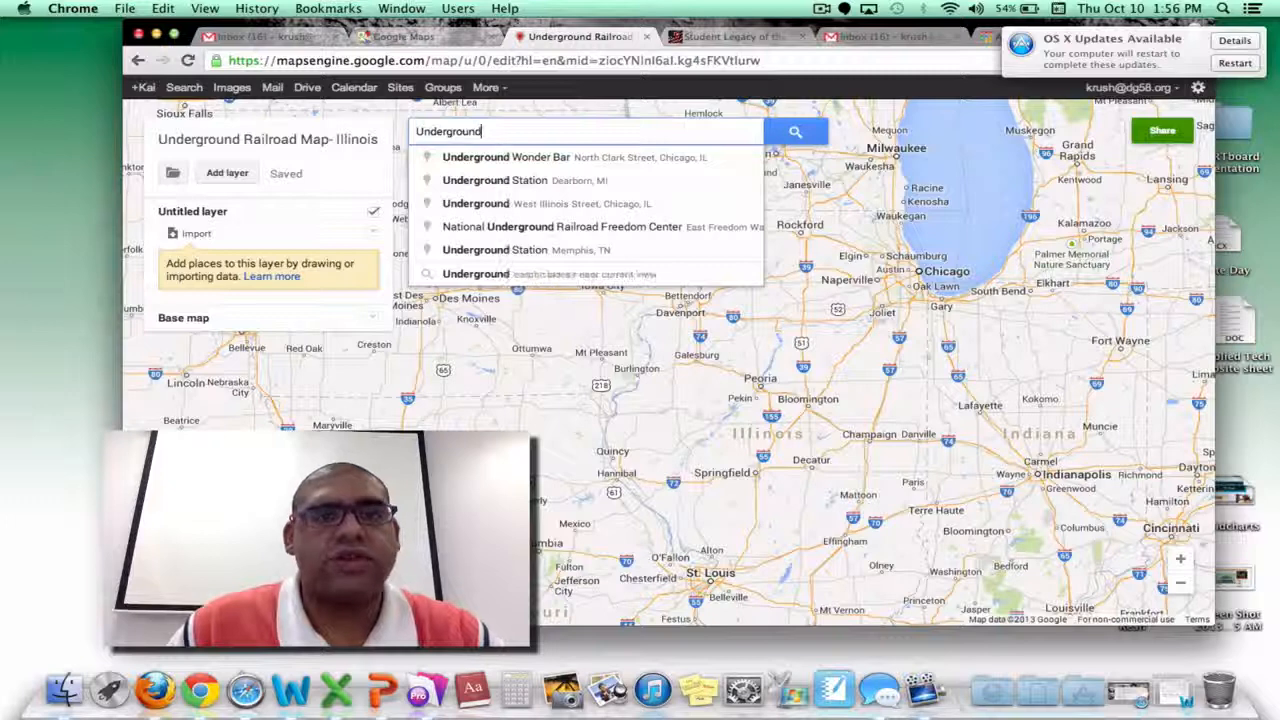
pyautogui.write(' railroad')
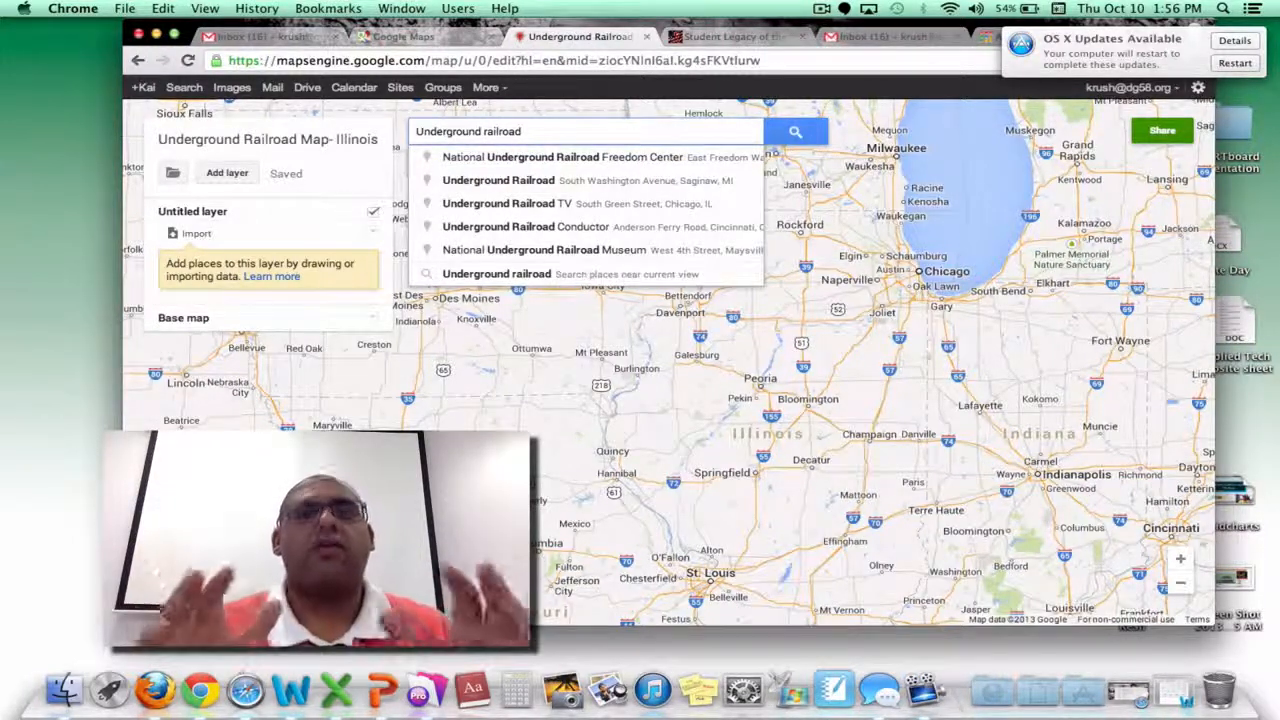
pyautogui.write(' I')
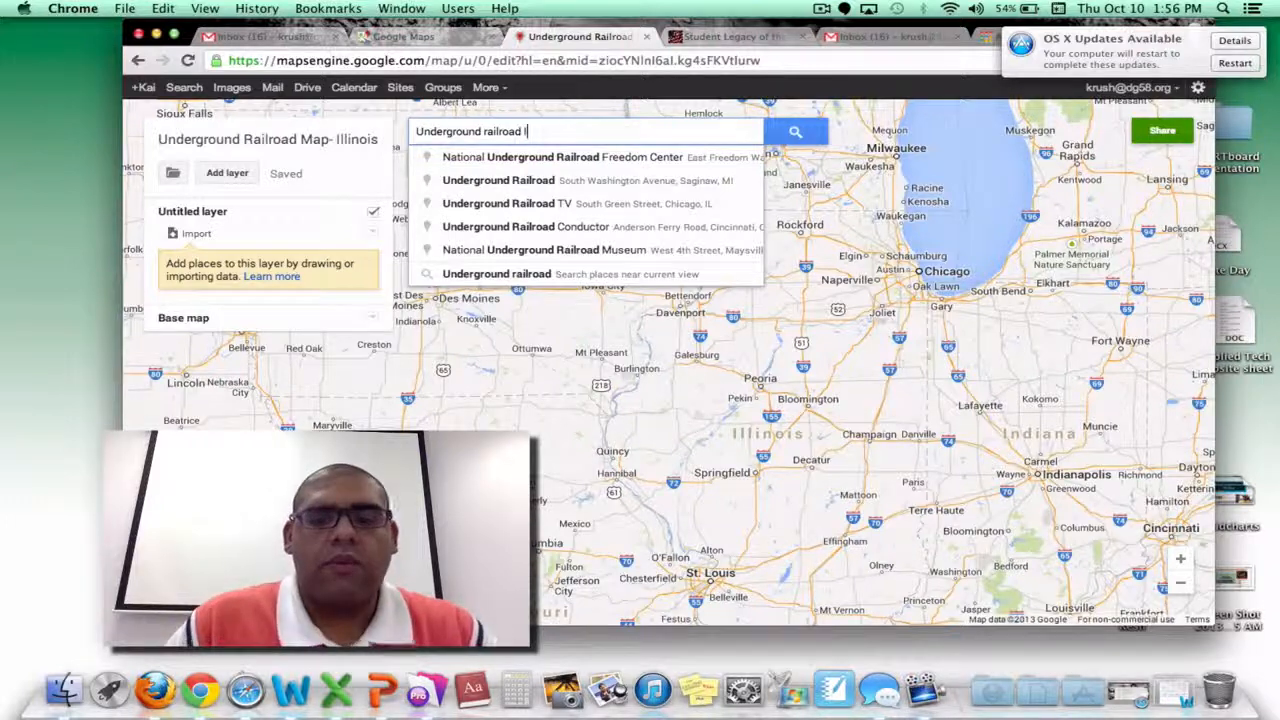
pyautogui.write('llinois')
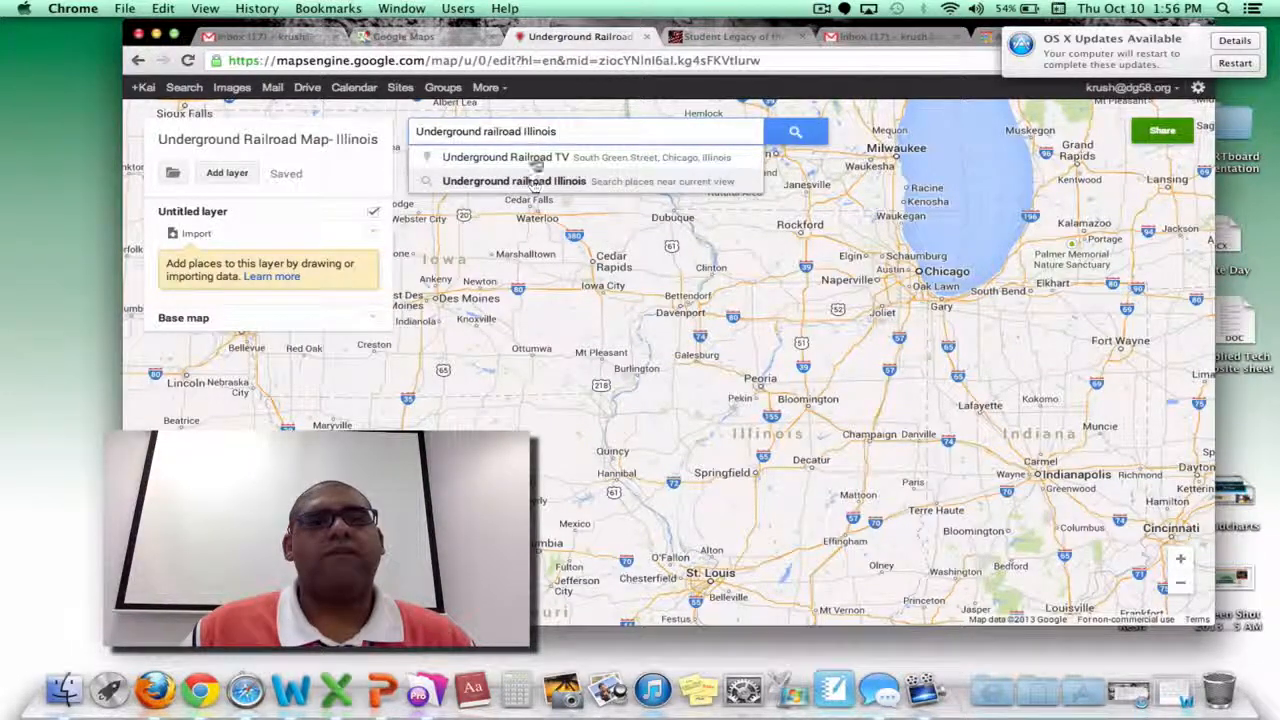
pyautogui.click(800, 132)
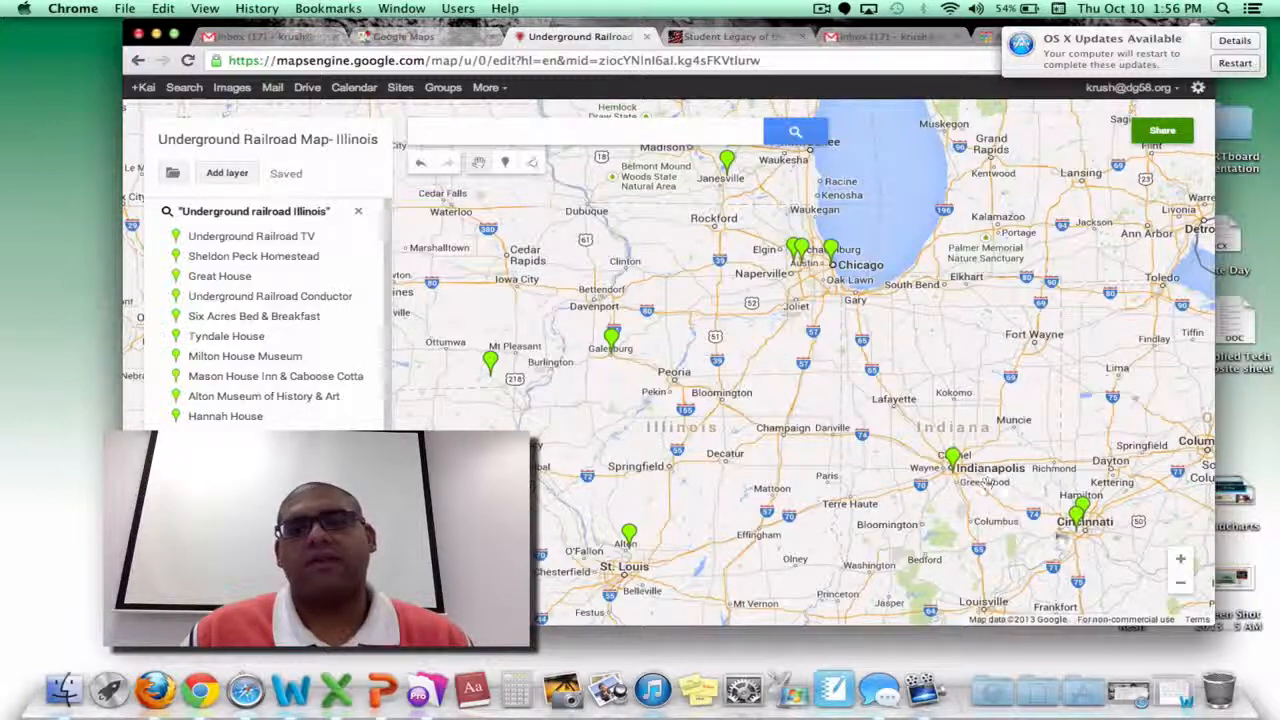
# Step: Examine the search results around Illinois, checking the details of Hannah House, Six Acres Bed & Breakfast and Great House
pyautogui.click(1180, 559)
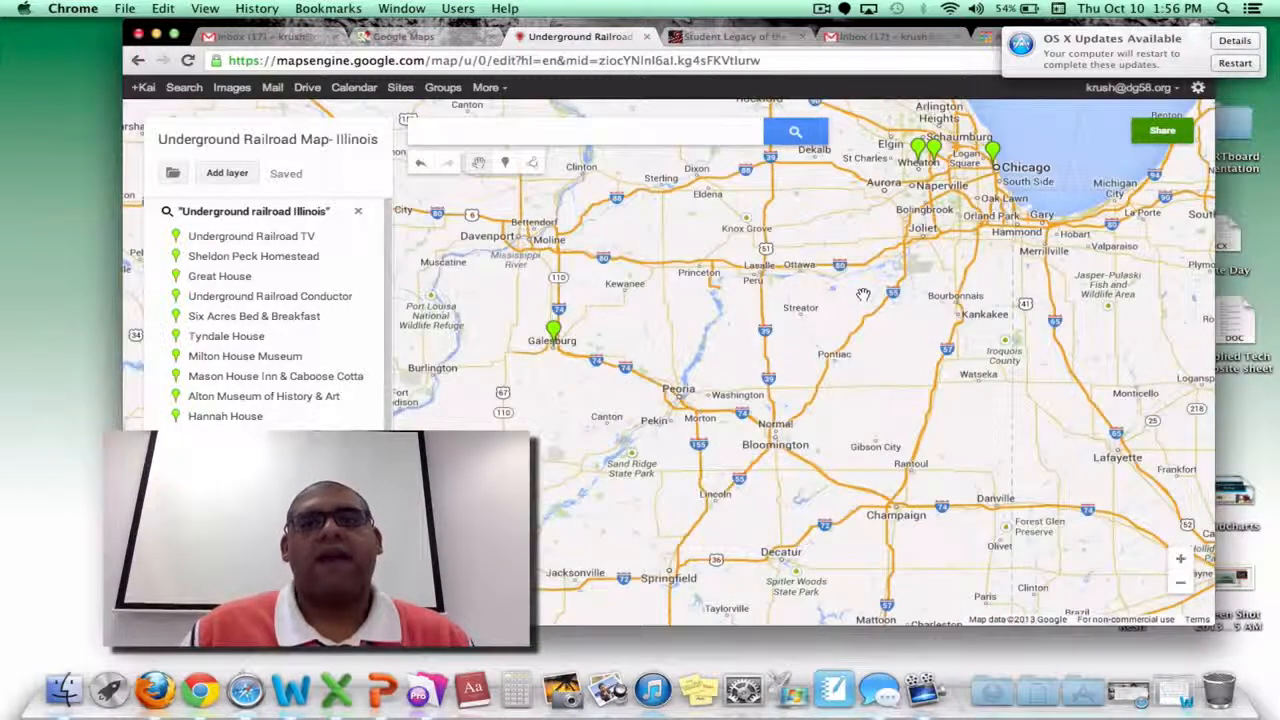
pyautogui.moveTo(863, 295); pyautogui.dragTo(828, 540)
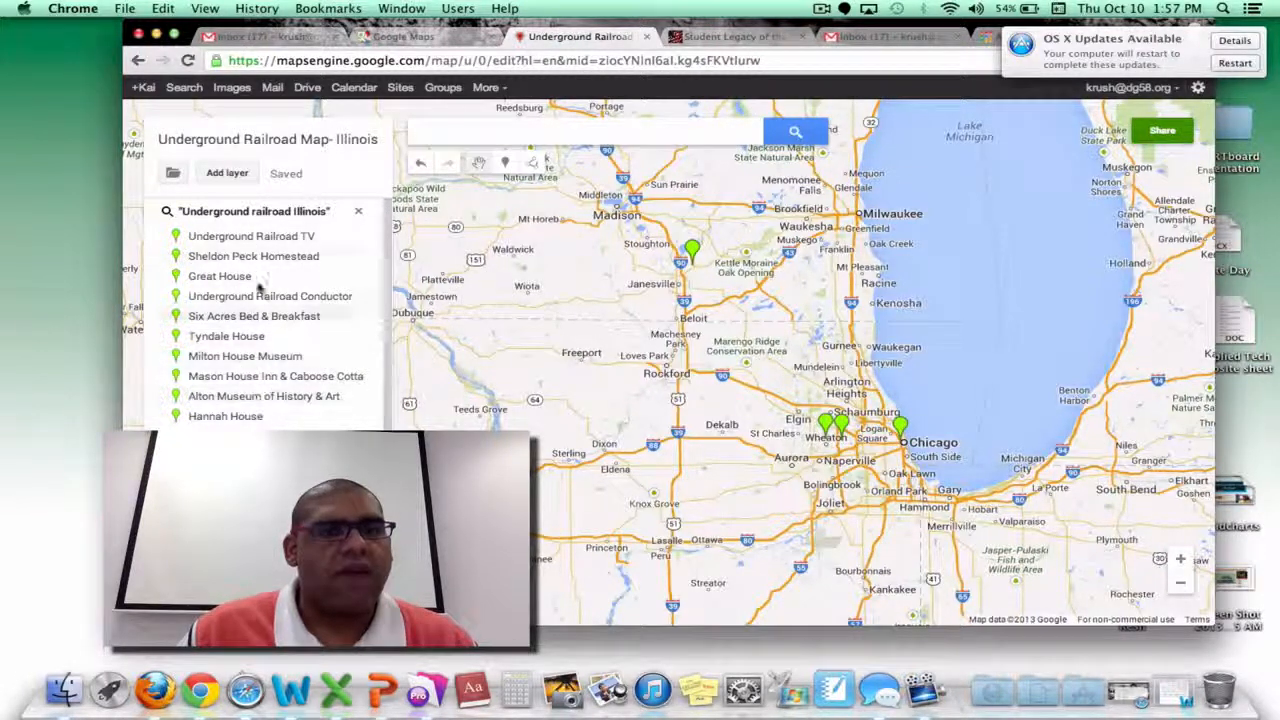
pyautogui.click(225, 416)
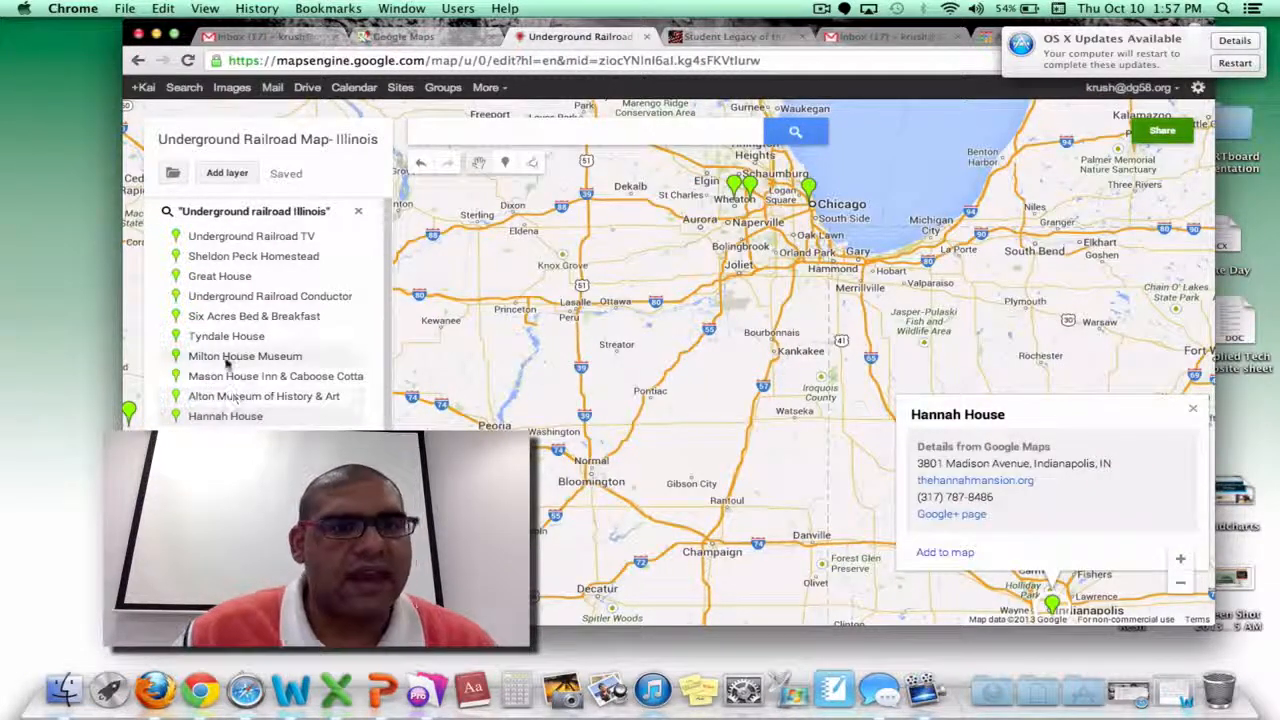
pyautogui.click(244, 317)
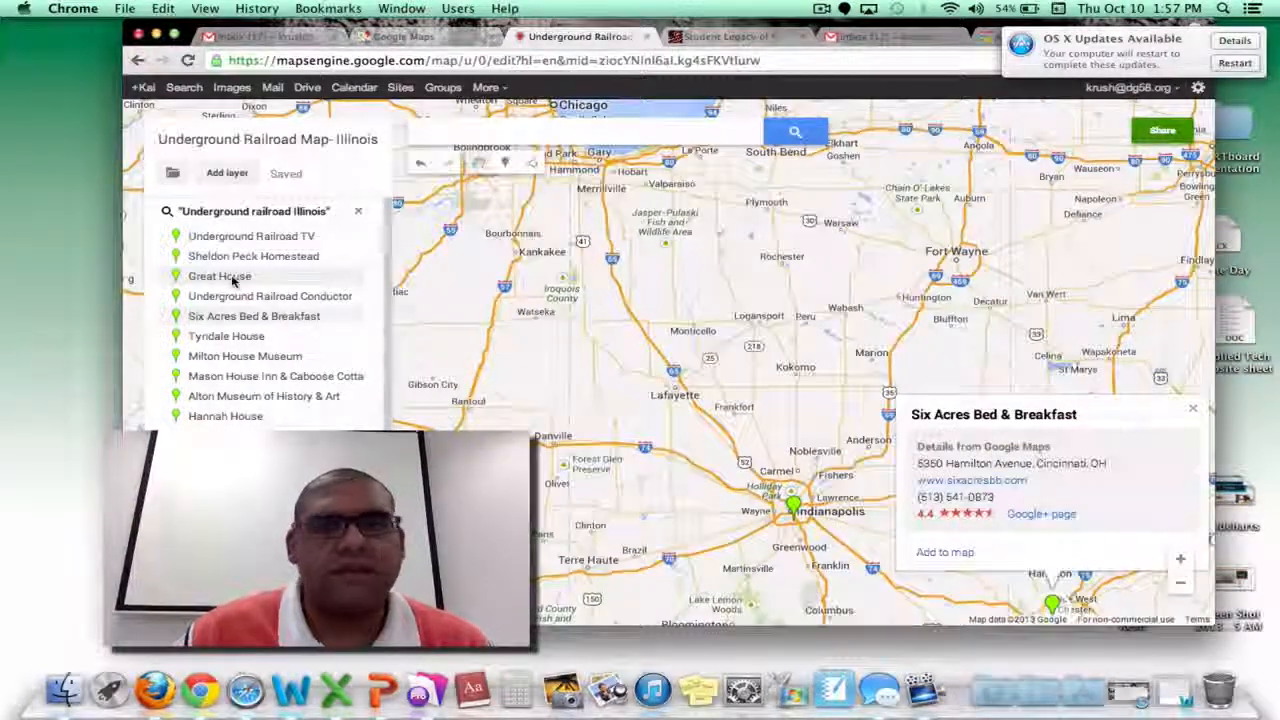
pyautogui.click(220, 277)
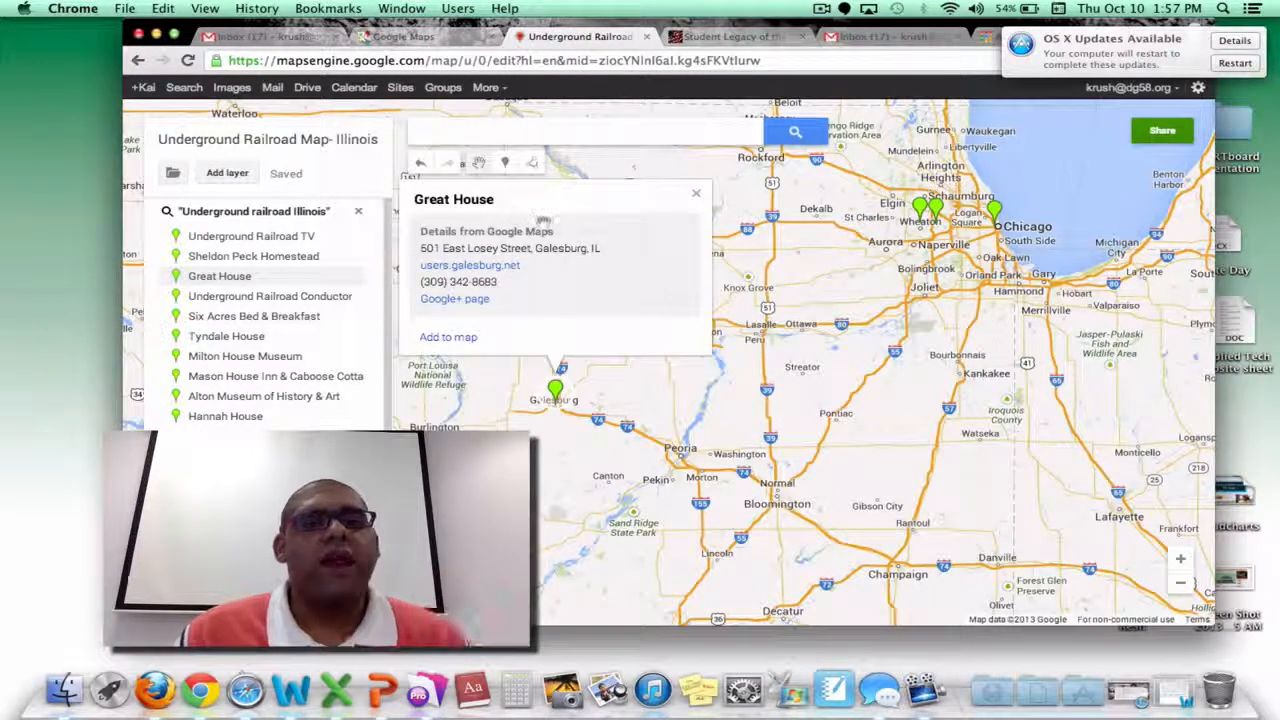
# Step: Add the Sheldon Peck Homestead search result to the custom map
pyautogui.click(248, 260)
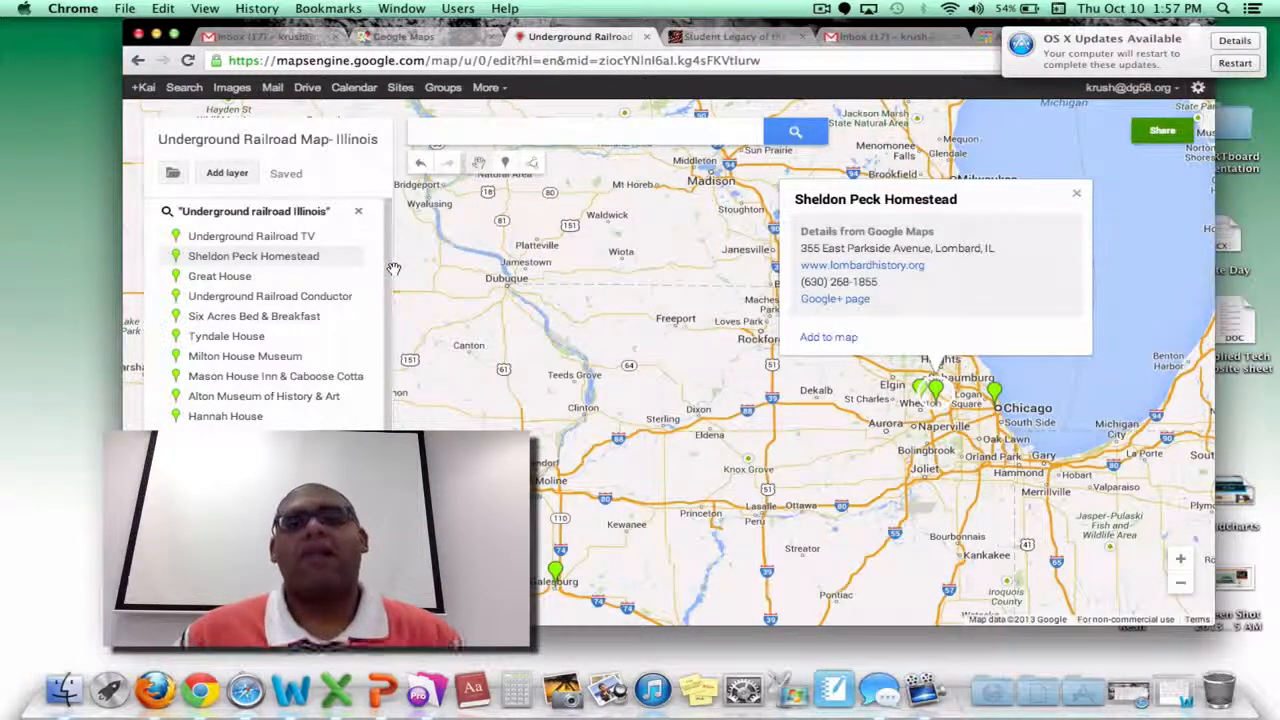
pyautogui.click(829, 339)
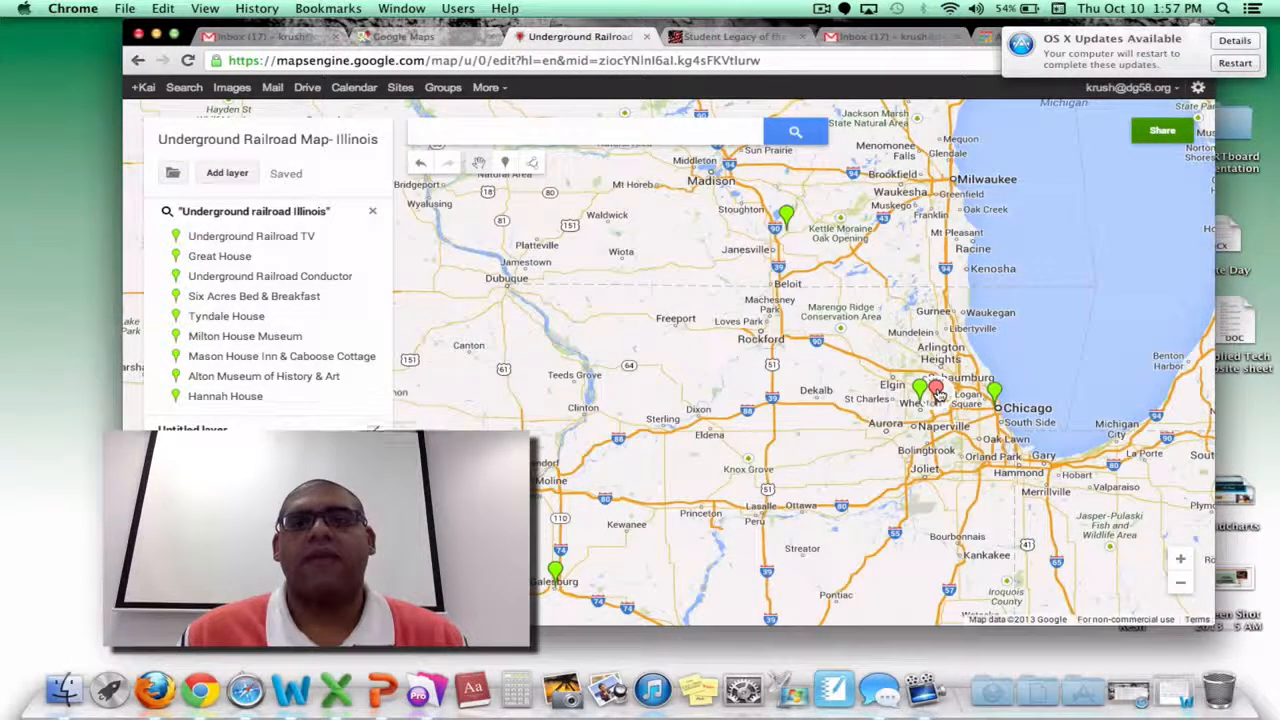
# Step: Set the description of the Sheldon Peck Homestead placemark to "Underground Location"
pyautogui.click(936, 390)
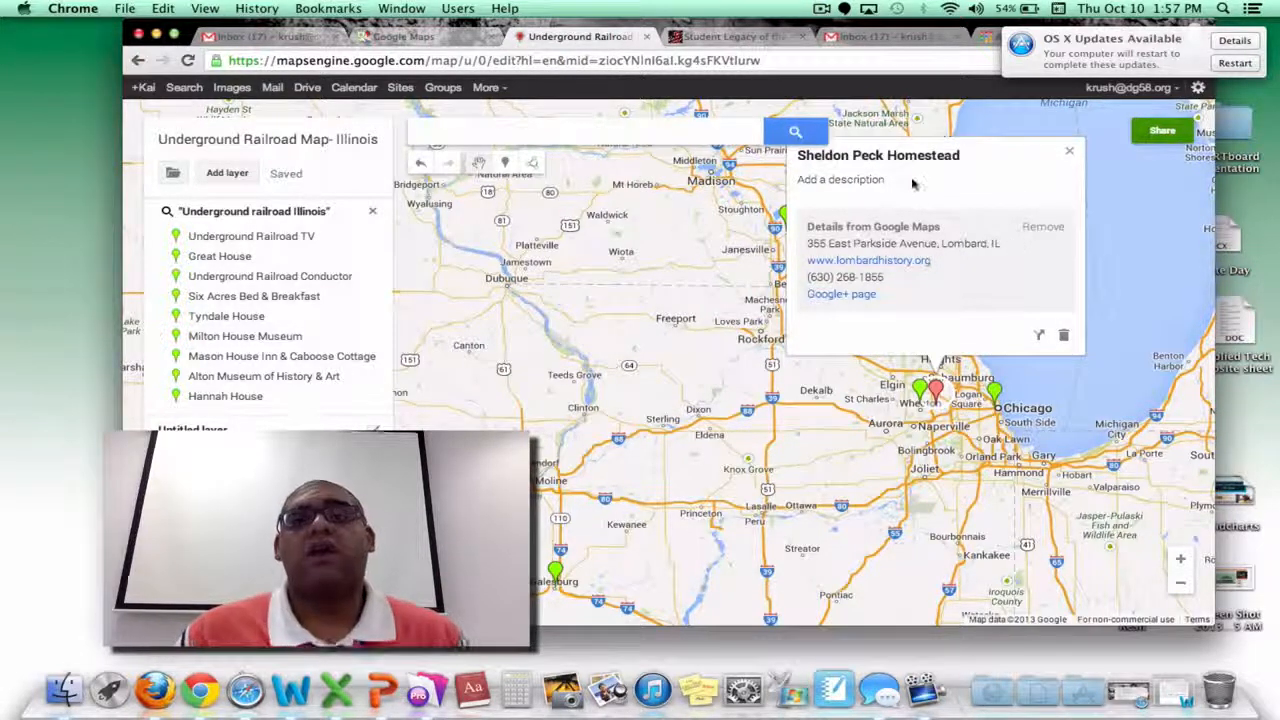
pyautogui.click(861, 190)
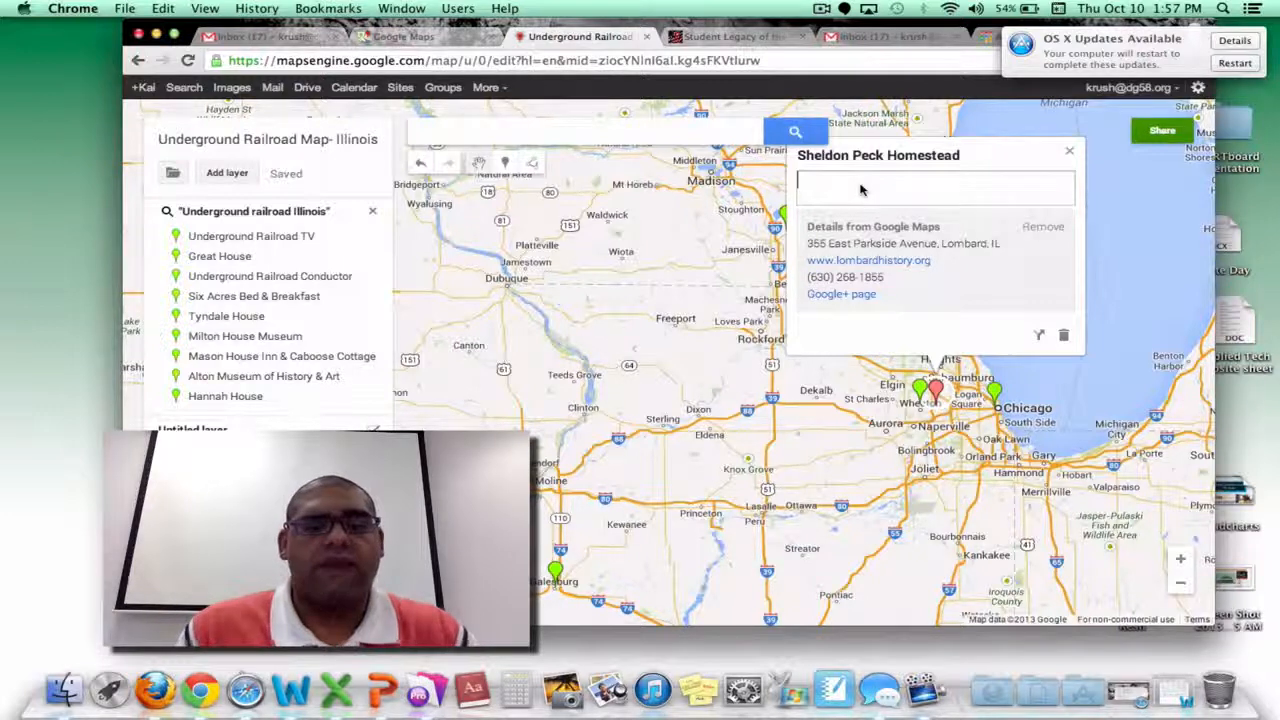
pyautogui.write('Underground Location')
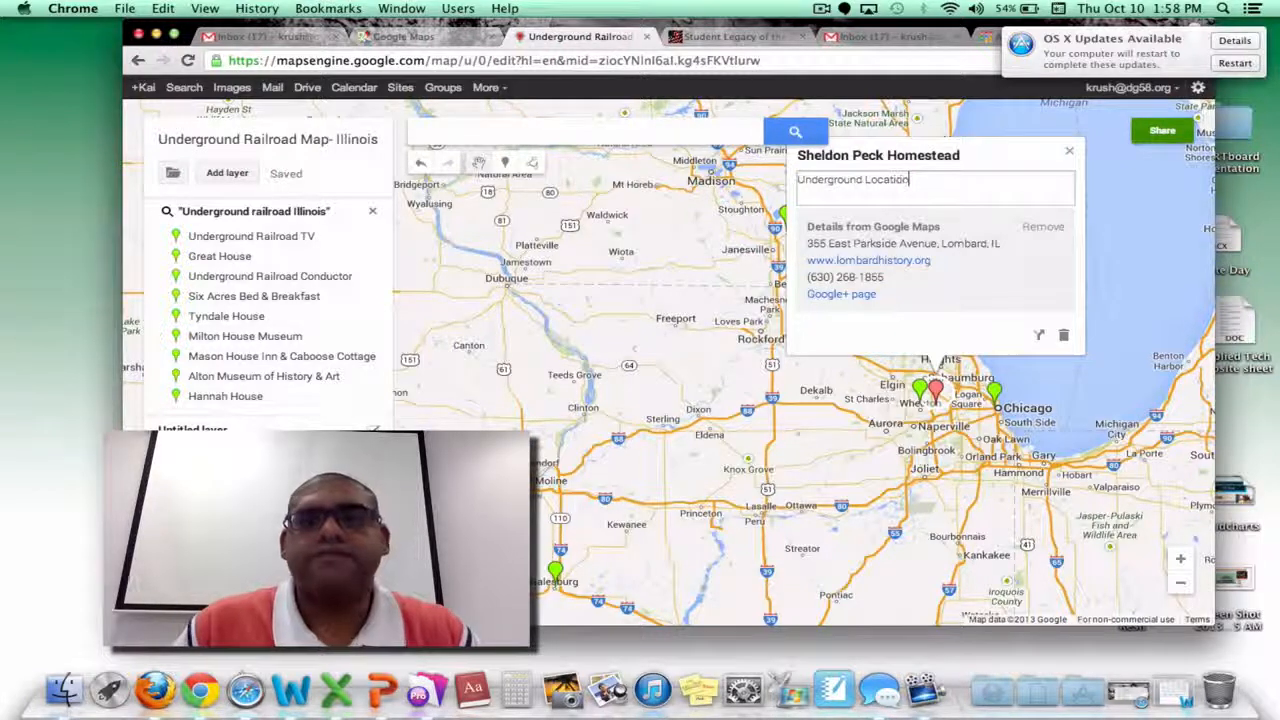
pyautogui.write('busfbuewbfubewufbu')
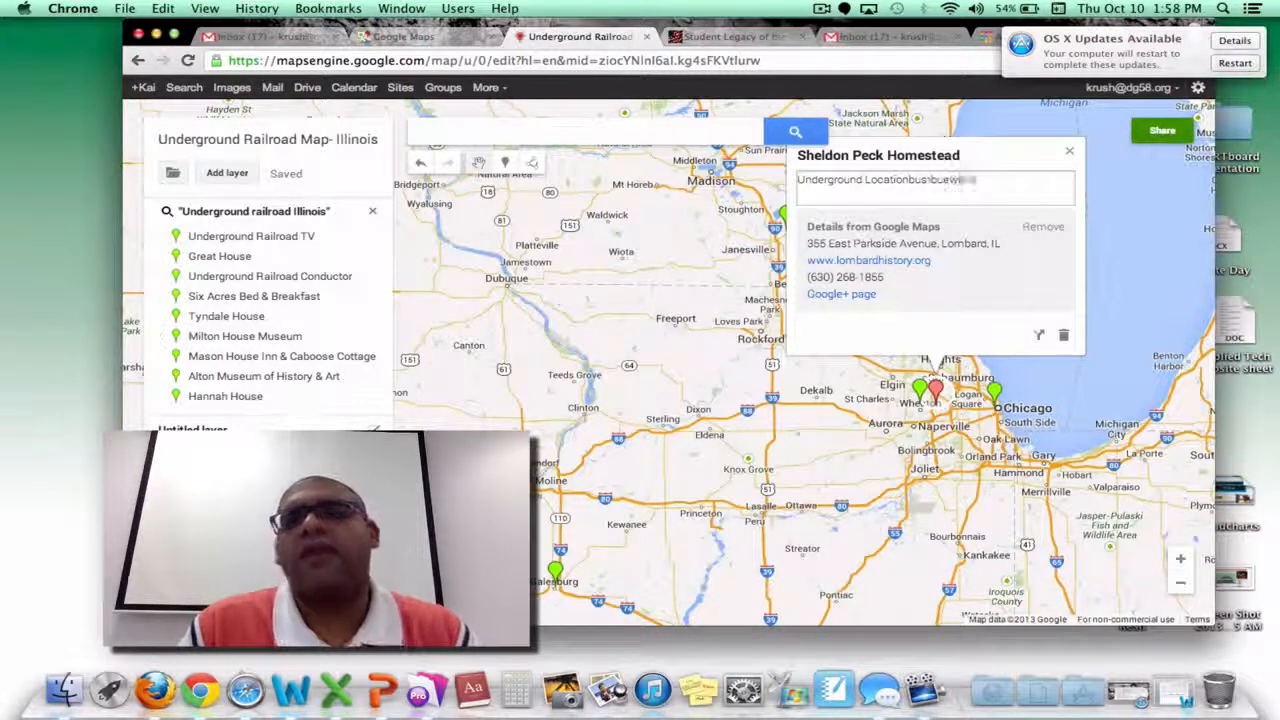
pyautogui.press('BackSpace')
pyautogui.press('BackSpace')
pyautogui.press('BackSpace')
pyautogui.press('BackSpace')
pyautogui.press('BackSpace')
pyautogui.press('BackSpace')
pyautogui.press('BackSpace')
pyautogui.press('BackSpace')
pyautogui.press('BackSpace')
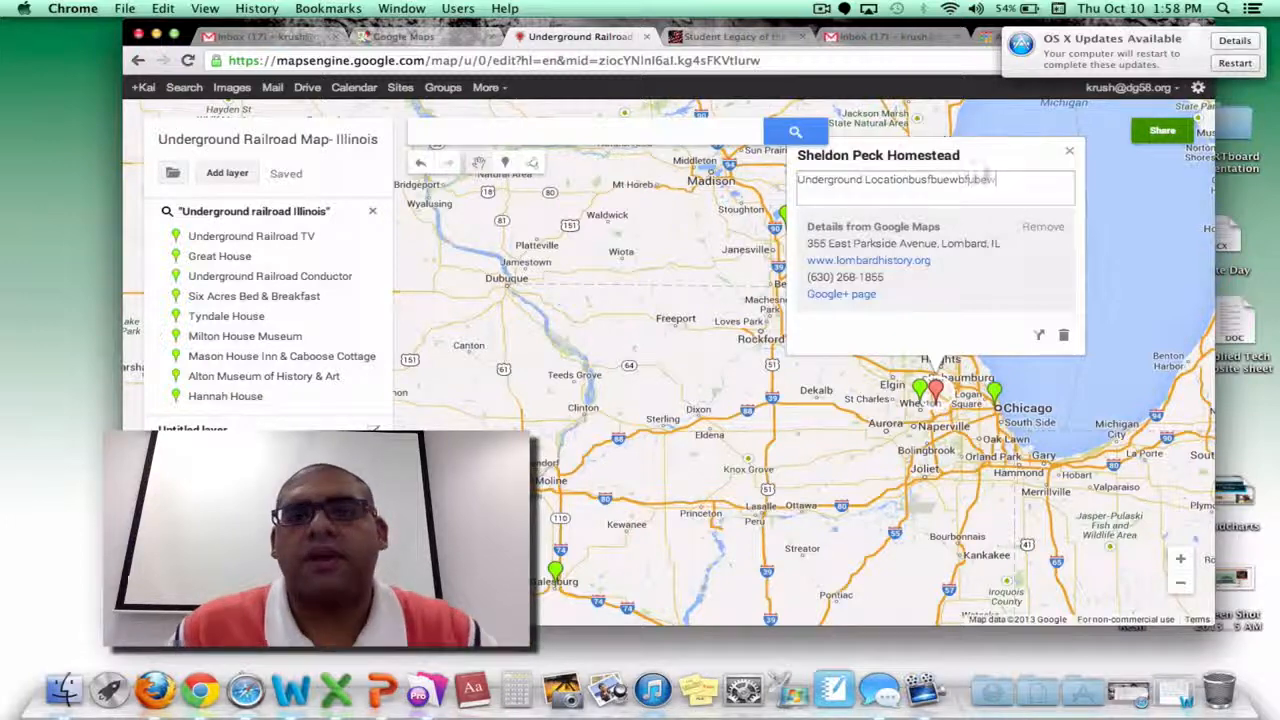
pyautogui.press('BackSpace')
pyautogui.press('BackSpace')
pyautogui.press('BackSpace')
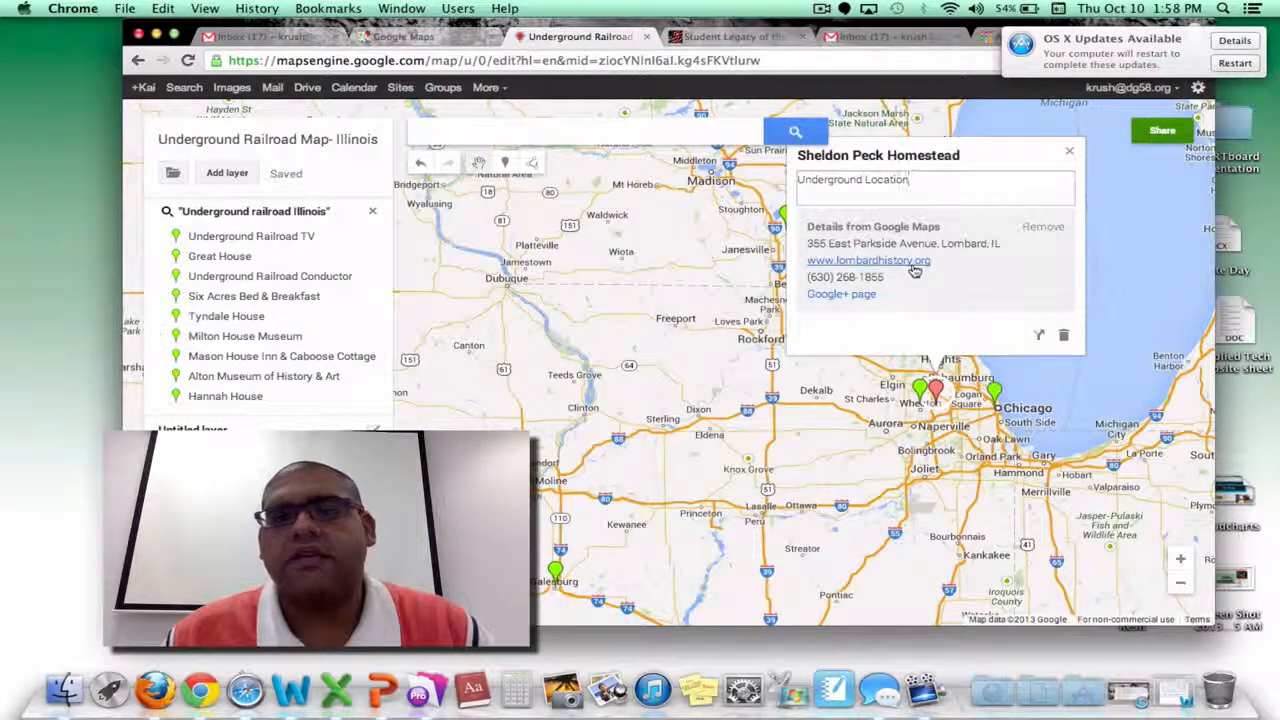
# Step: Remove the Google Maps details from the Sheldon Peck Homestead placemark
pyautogui.press('Return')
pyautogui.click(1043, 228)
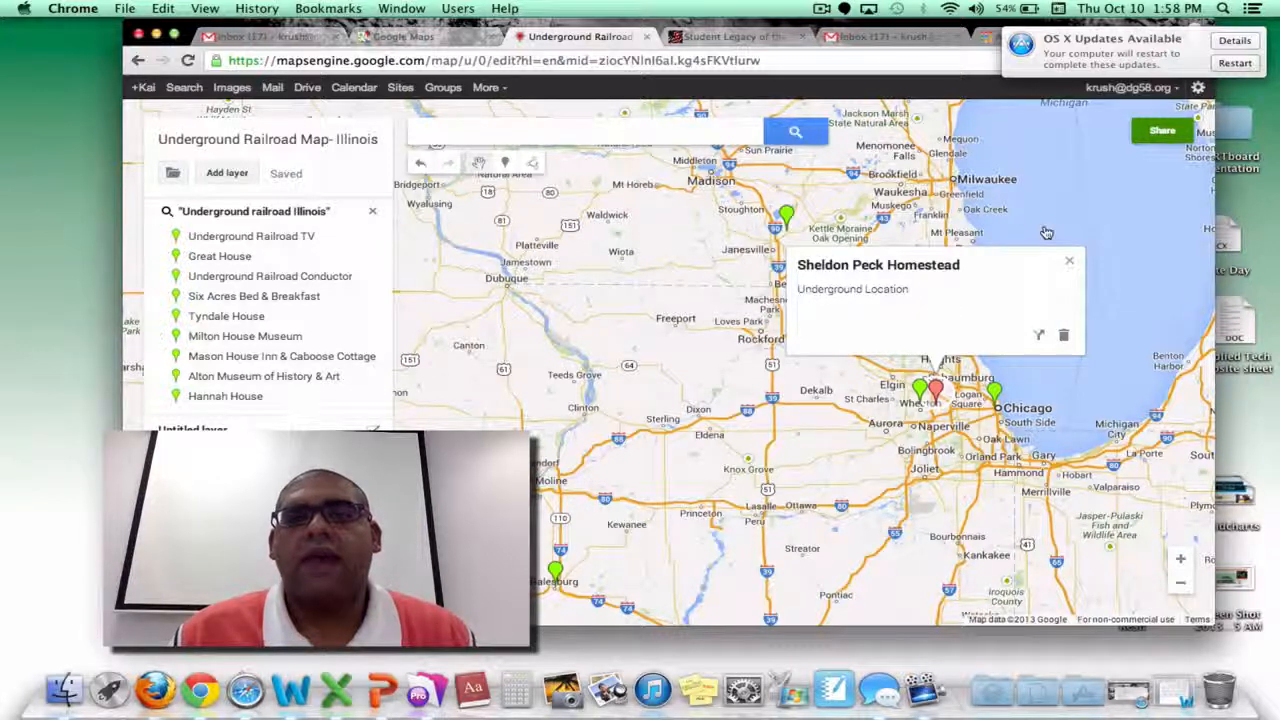
# Step: Append a long run of random filler letters after "Underground Location" in the Sheldon Peck Homestead description
pyautogui.click(866, 289)
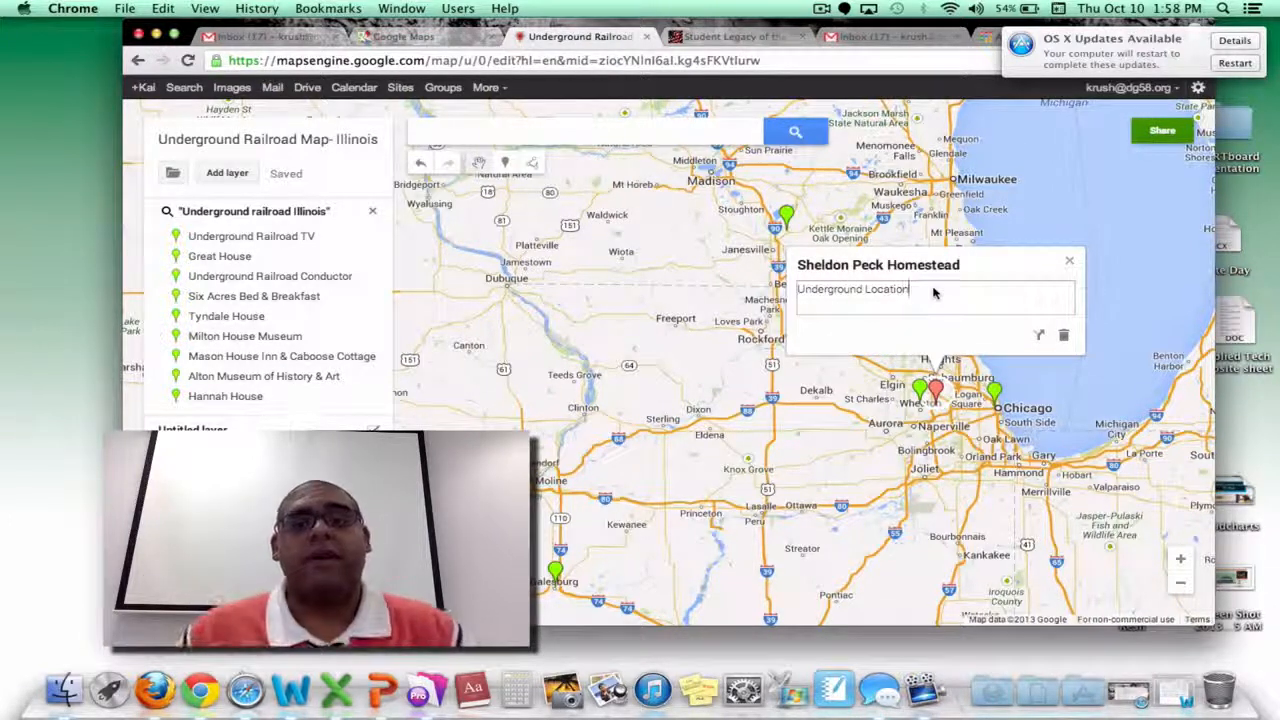
pyautogui.write('uwebofwoiefnoewsanf')
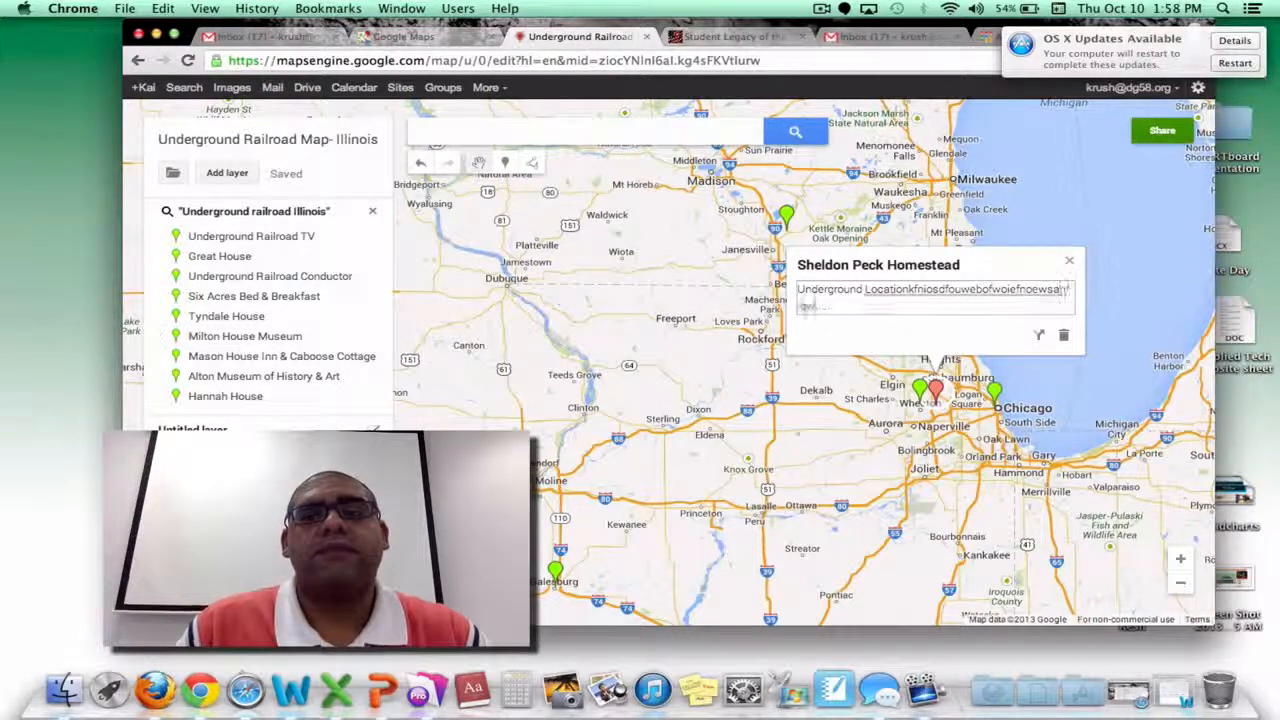
pyautogui.write('iqwasdfnoqewasifdniqewsfnceansfiqenwasdfniofnqinpiqwnpasf')
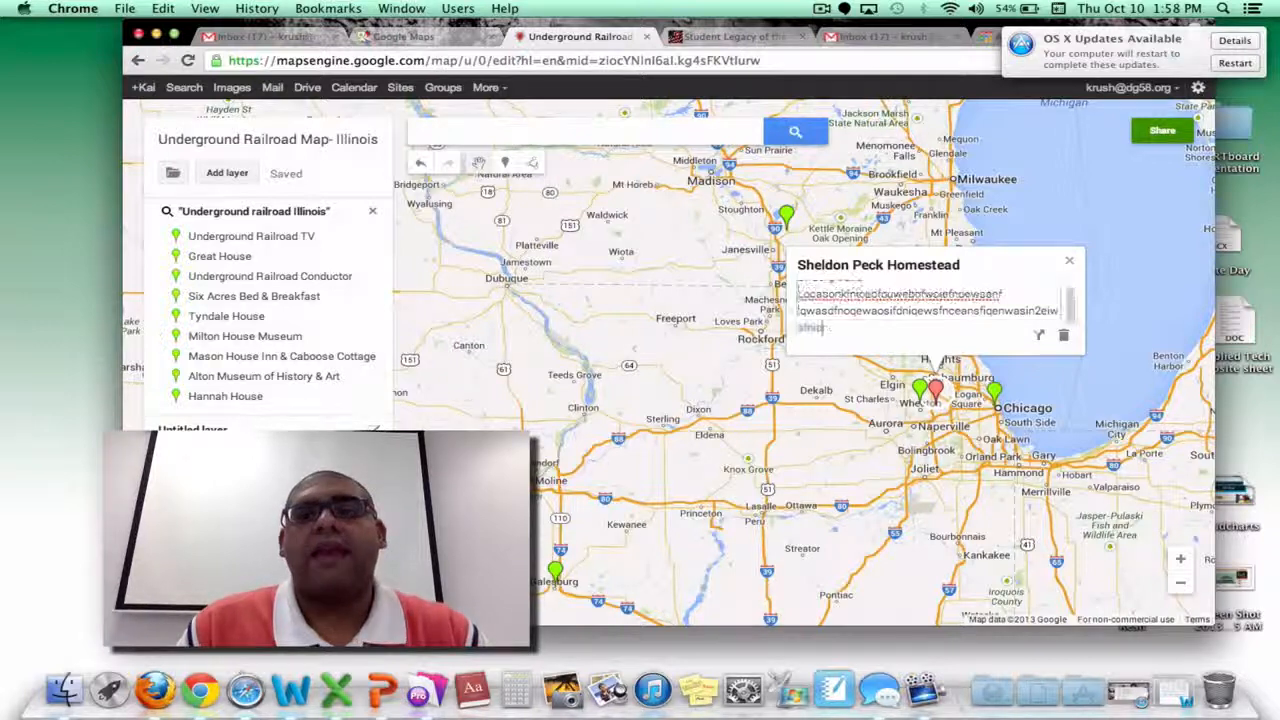
pyautogui.press('Tab')
pyautogui.write('q3napifsnoqwnfpiqe')
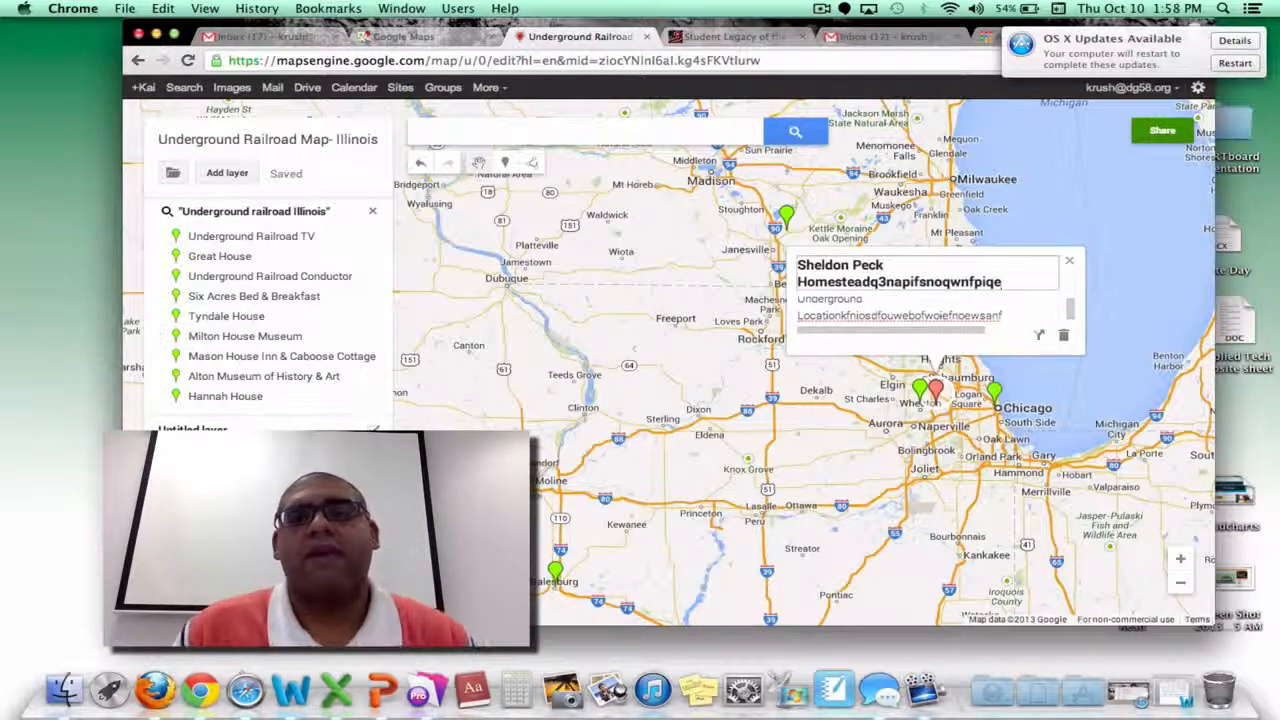
pyautogui.press('BackSpace')
pyautogui.press('BackSpace')
pyautogui.press('BackSpace')
pyautogui.press('BackSpace')
pyautogui.press('BackSpace')
pyautogui.press('BackSpace')
pyautogui.press('BackSpace')
pyautogui.press('BackSpace')
pyautogui.press('BackSpace')
pyautogui.press('BackSpace')
pyautogui.press('BackSpace')
pyautogui.press('BackSpace')
pyautogui.press('BackSpace')
pyautogui.press('BackSpace')
pyautogui.press('BackSpace')
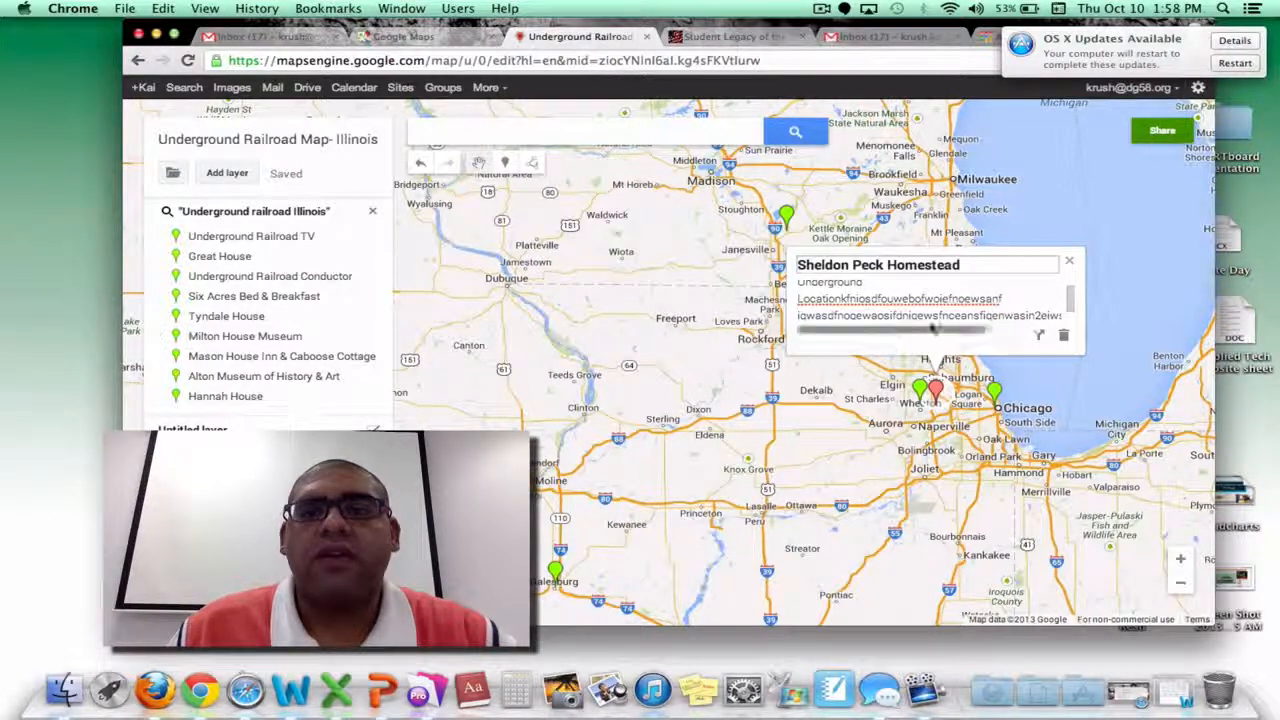
# Step: Check the start of the Sheldon Peck Homestead description, close its card and begin a new map search
pyautogui.moveTo(1072, 294)
pyautogui.mouseDown()
pyautogui.moveTo(1075, 332)
pyautogui.moveTo(1070, 288)
pyautogui.mouseUp()
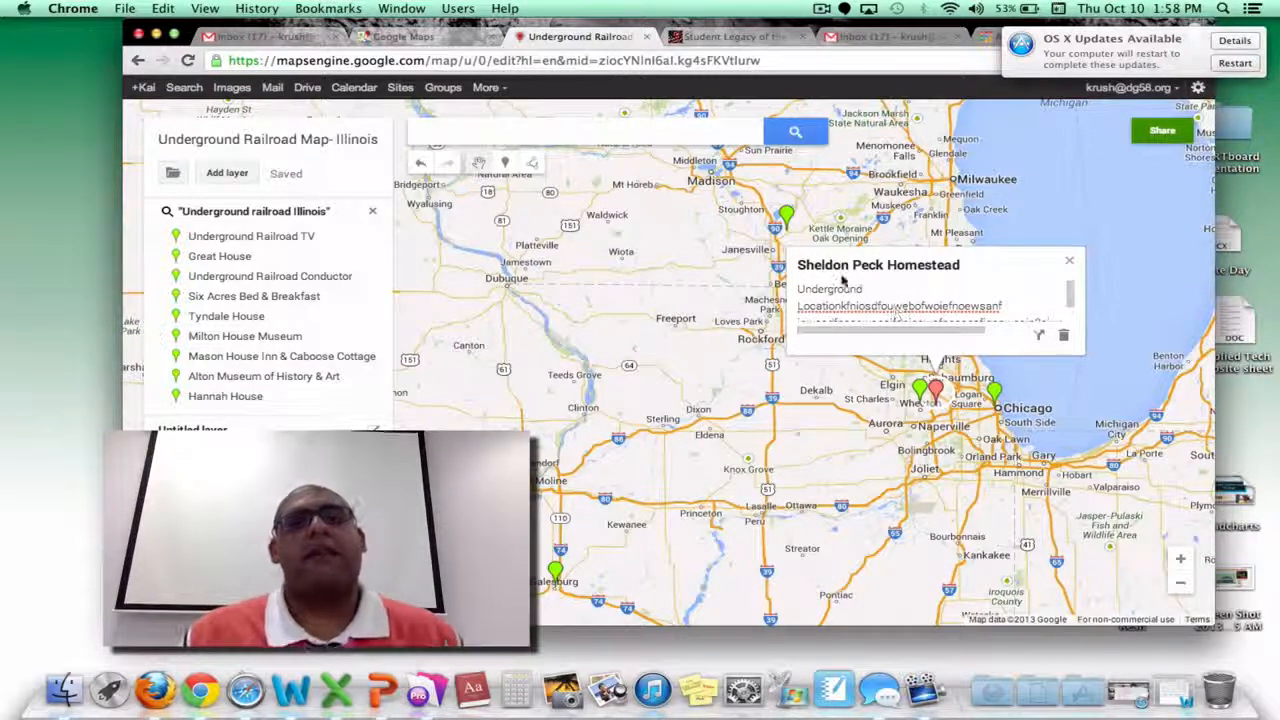
pyautogui.click(625, 372)
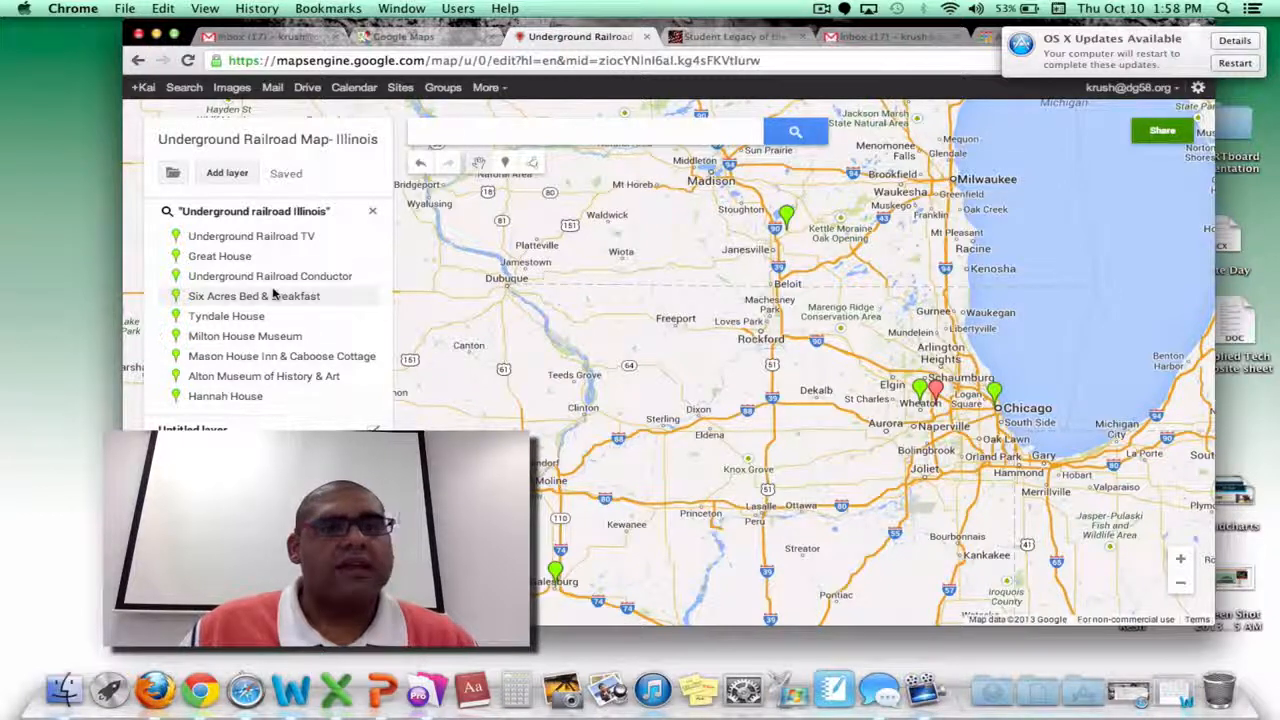
pyautogui.click(525, 131)
pyautogui.write('U')
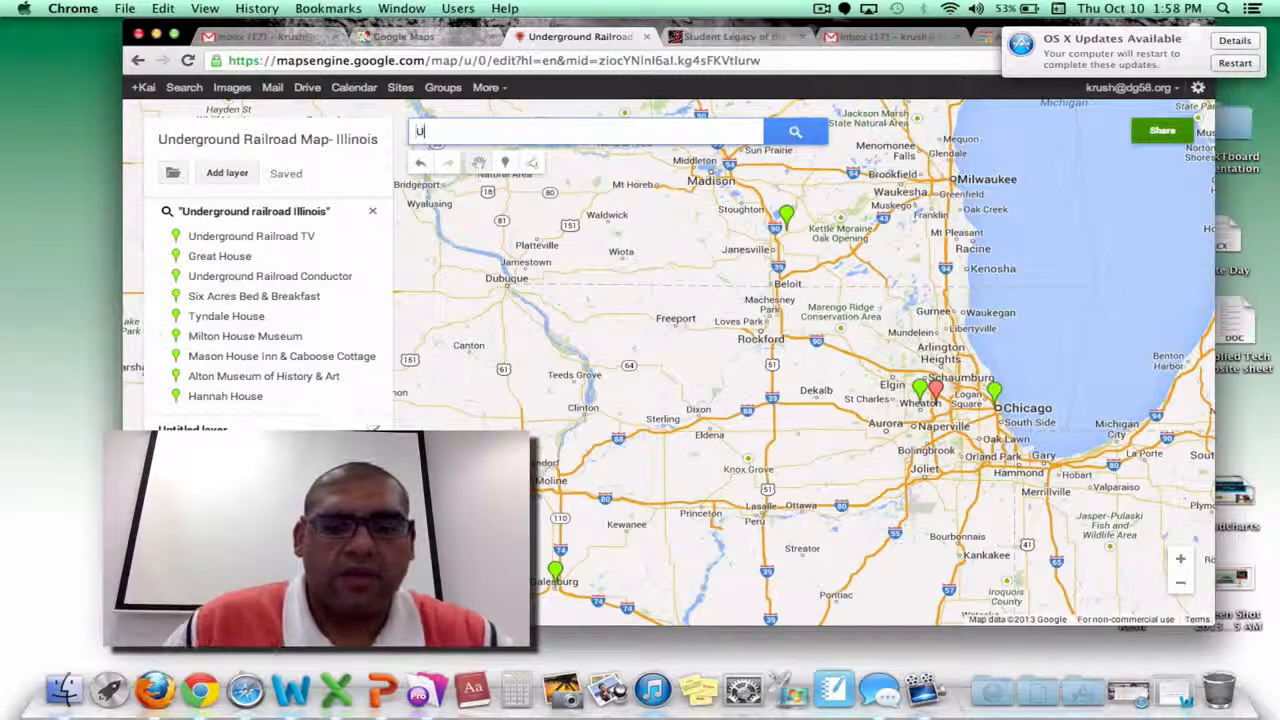
pyautogui.write('ndergrou')
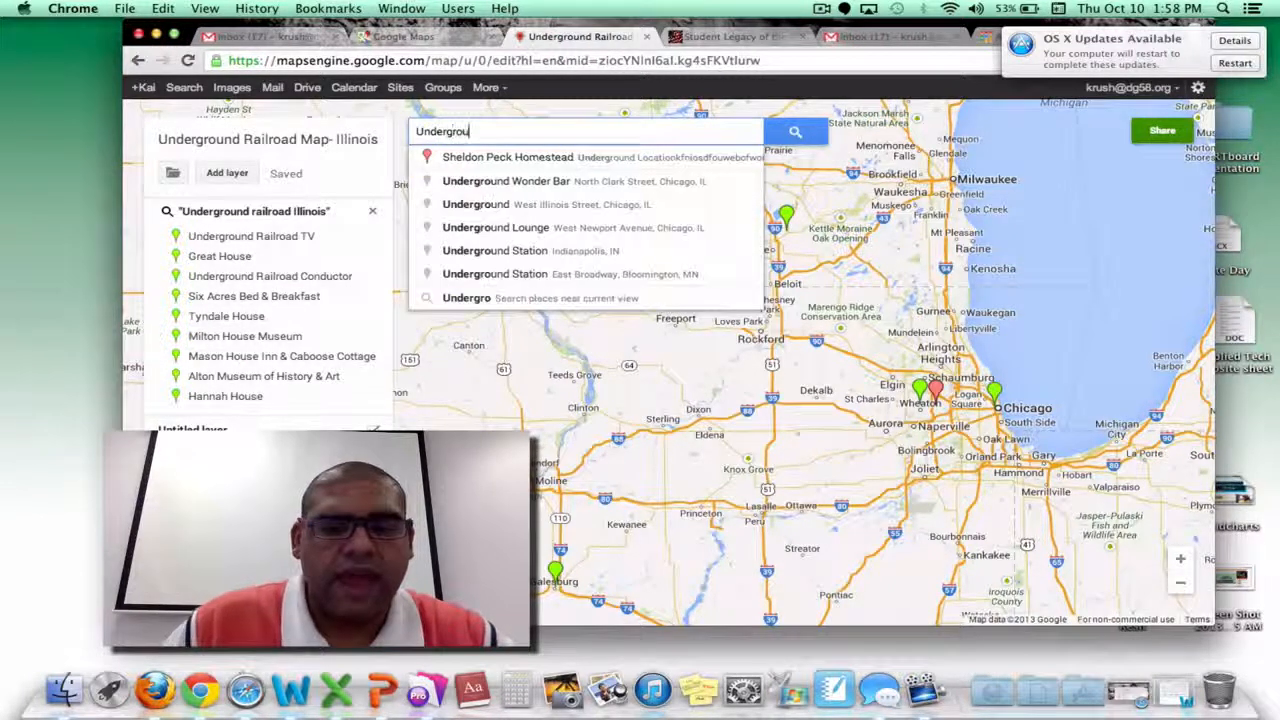
pyautogui.write('nd')
pyautogui.press('BackSpace')
pyautogui.press('BackSpace')
pyautogui.press('BackSpace')
pyautogui.press('BackSpace')
pyautogui.press('BackSpace')
pyautogui.press('BackSpace')
pyautogui.press('BackSpace')
pyautogui.press('BackSpace')
pyautogui.press('BackSpace')
pyautogui.press('BackSpace')
pyautogui.press('BackSpace')
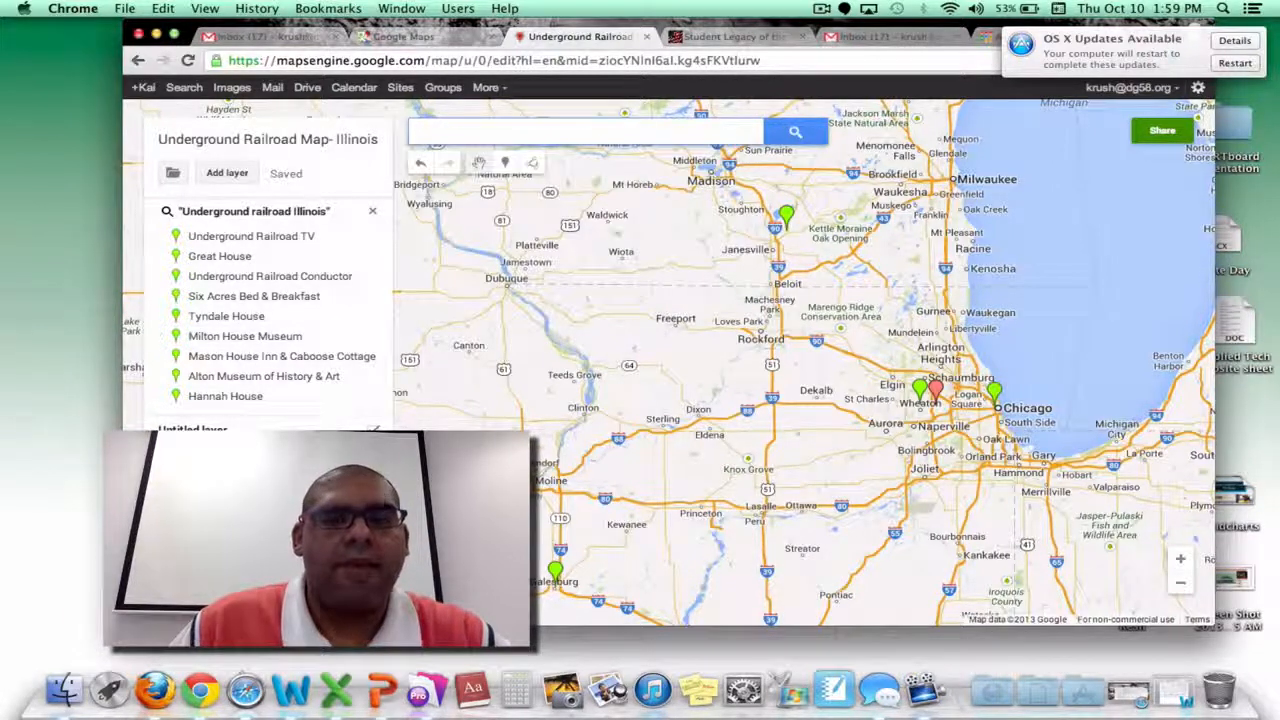
# Step: Search for Currier Elementary School in West Chicago and add it to the custom map
pyautogui.write('Cur')
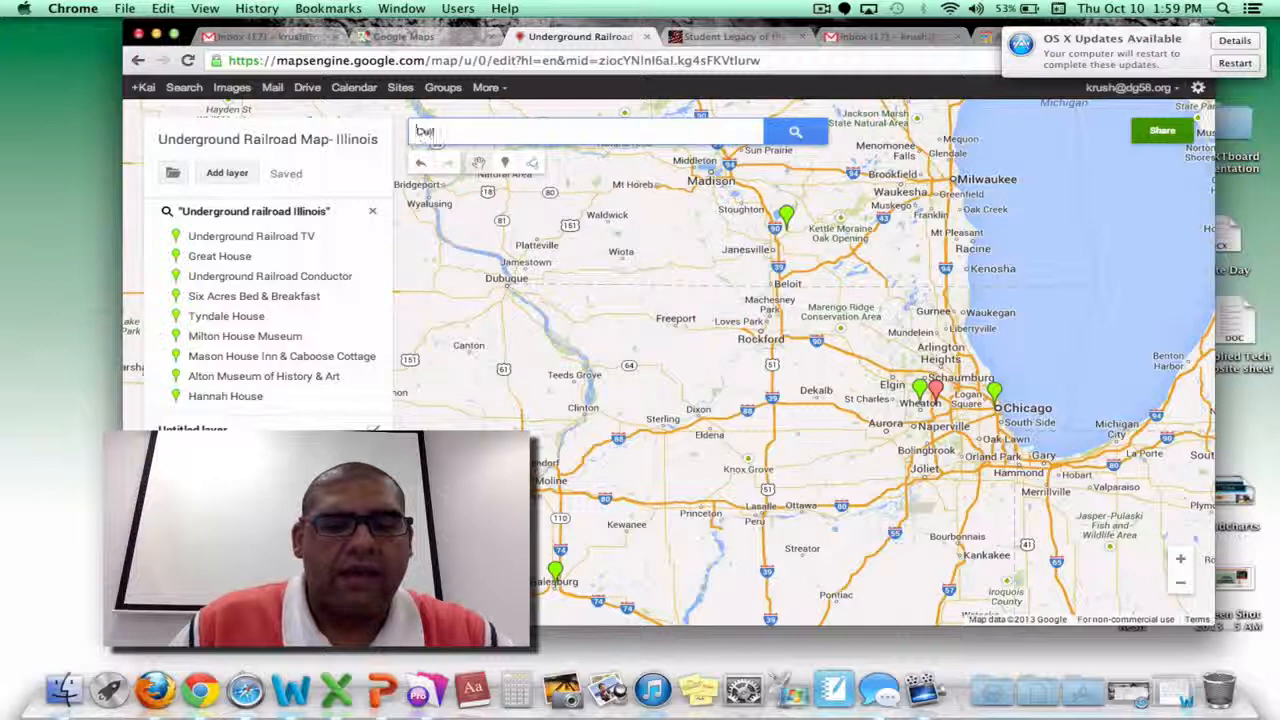
pyautogui.write('rier')
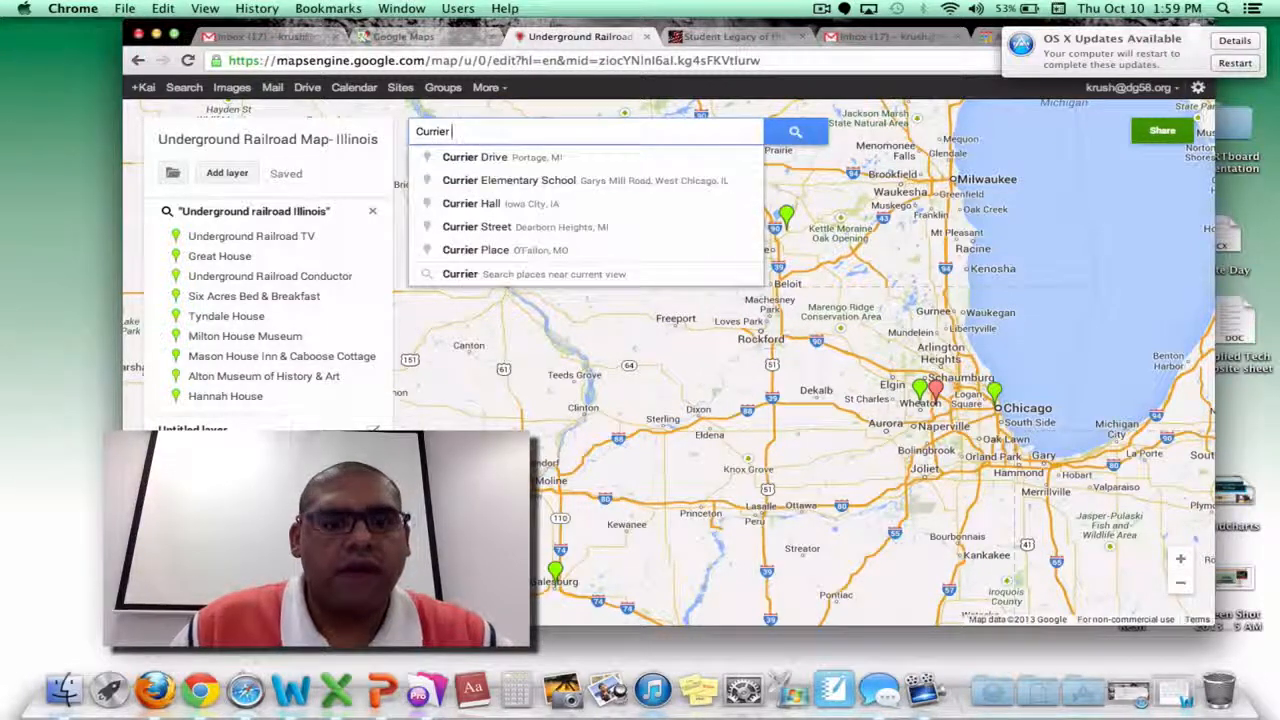
pyautogui.write(' El')
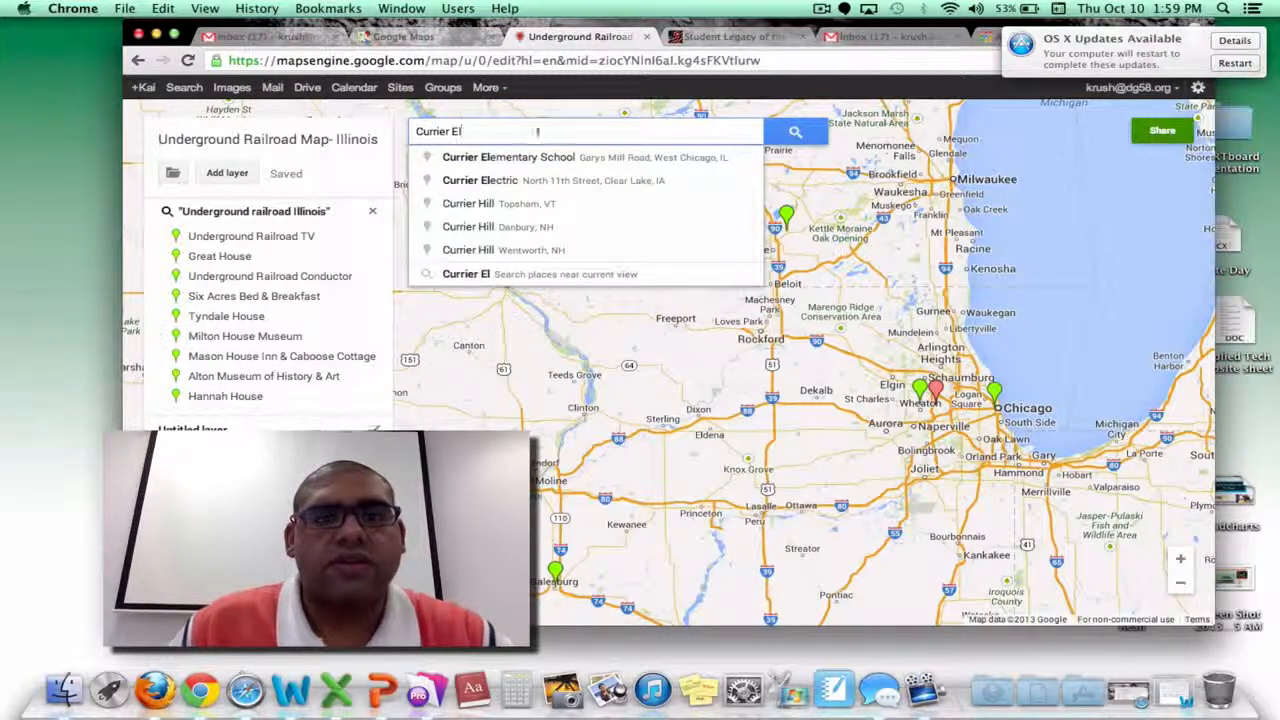
pyautogui.click(630, 160)
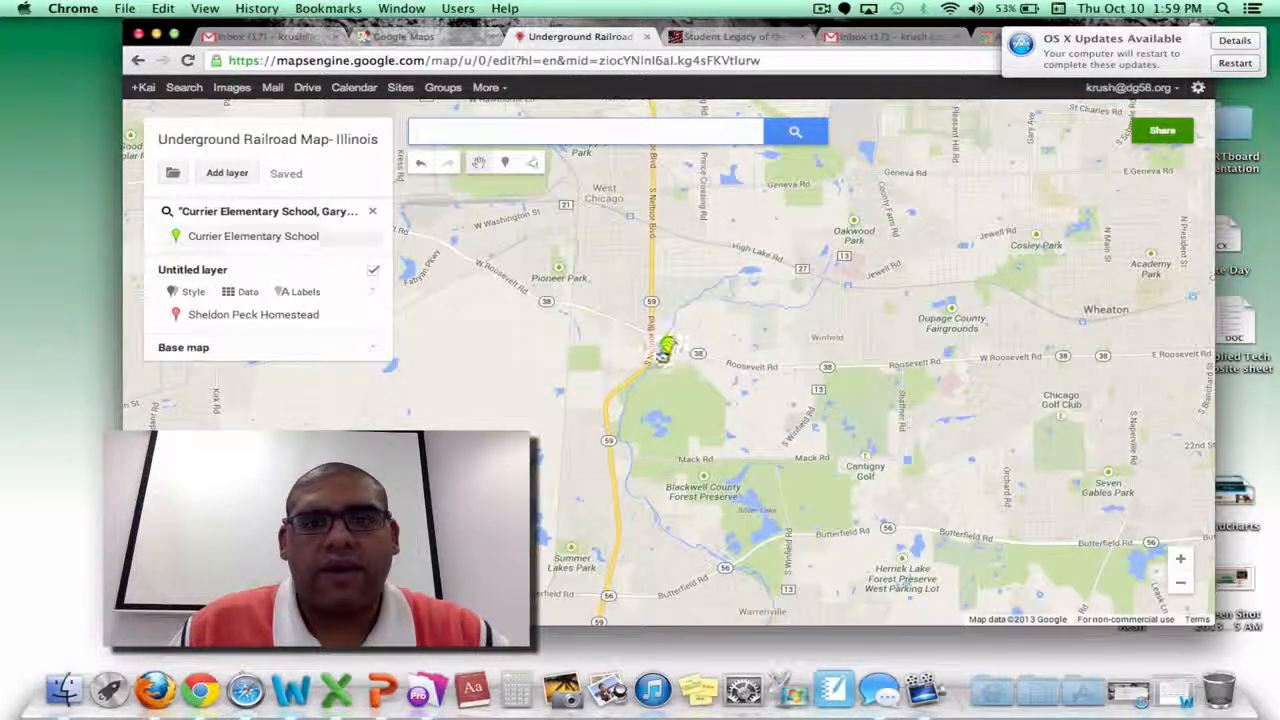
pyautogui.click(668, 345)
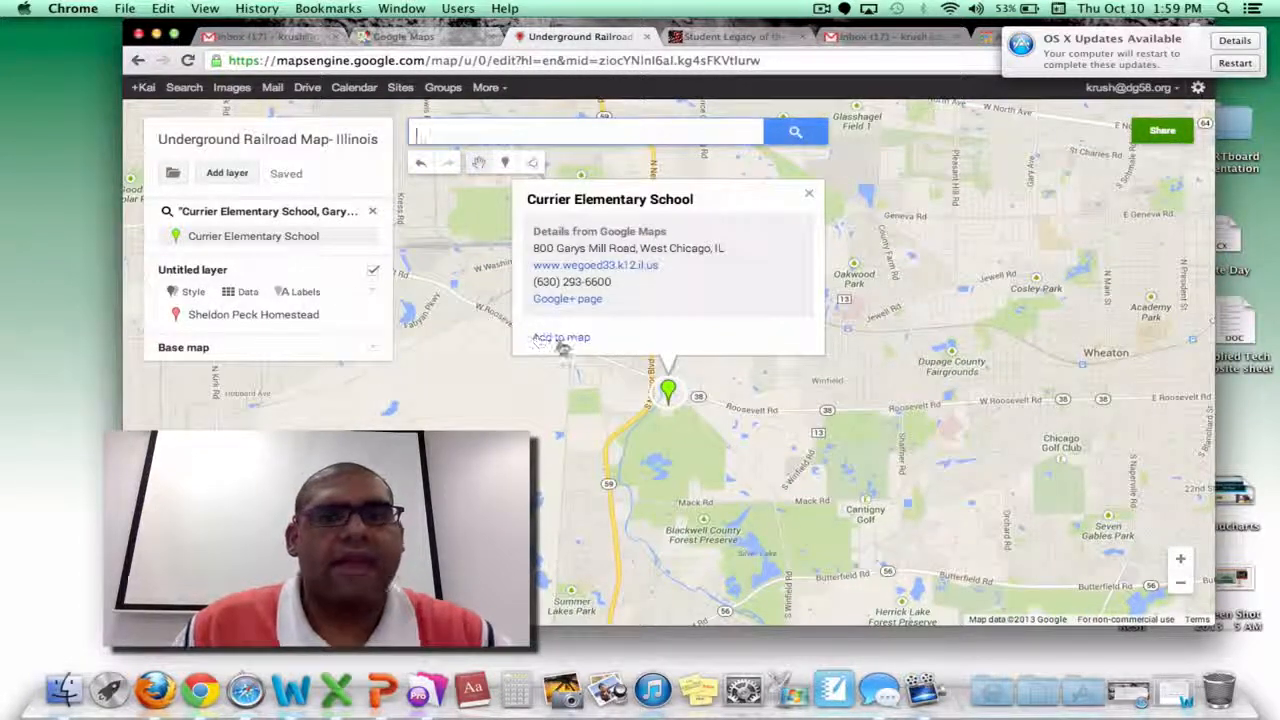
pyautogui.click(560, 340)
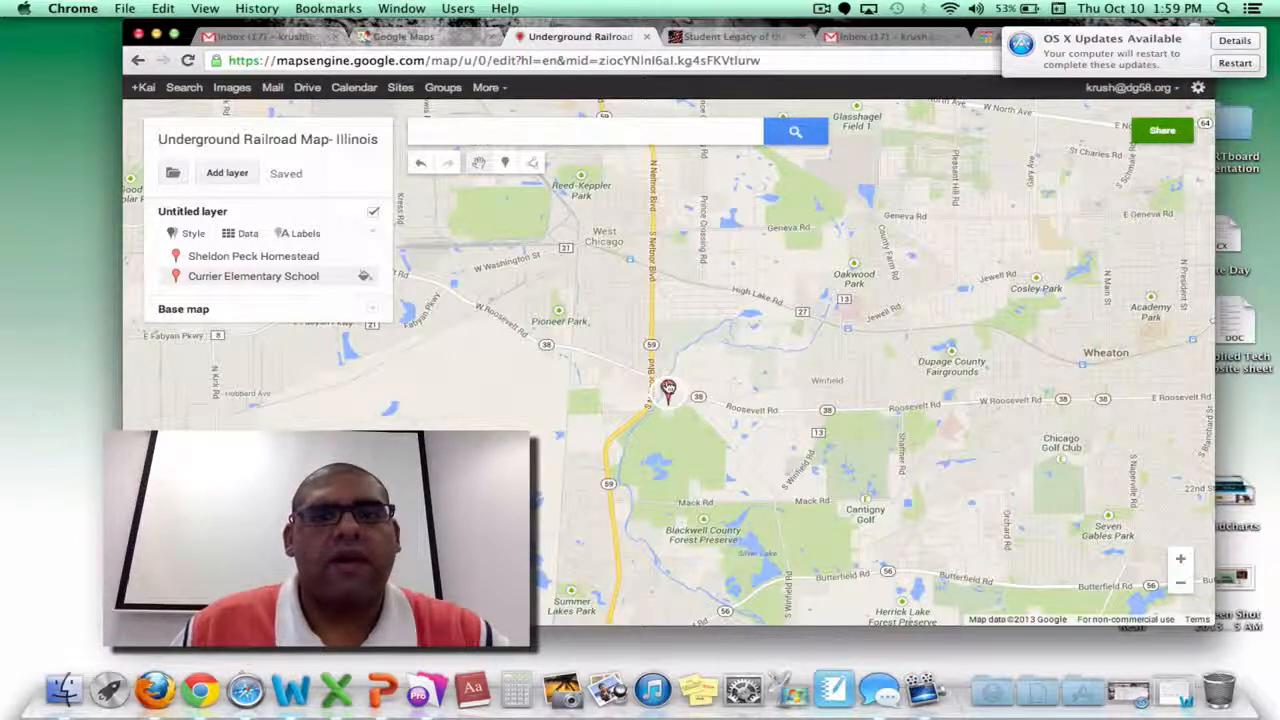
# Step: Rename the Currier Elementary School placemark to "Underground Railroad #1"
pyautogui.click(667, 390)
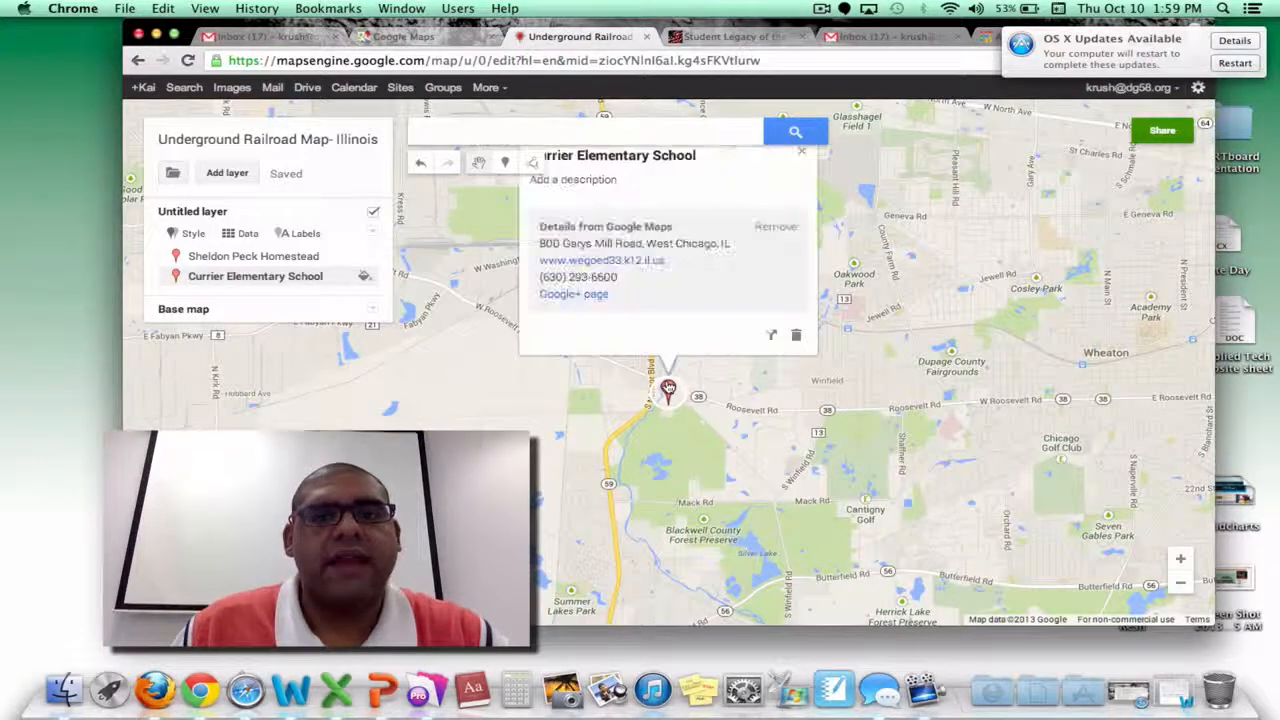
pyautogui.click(801, 151)
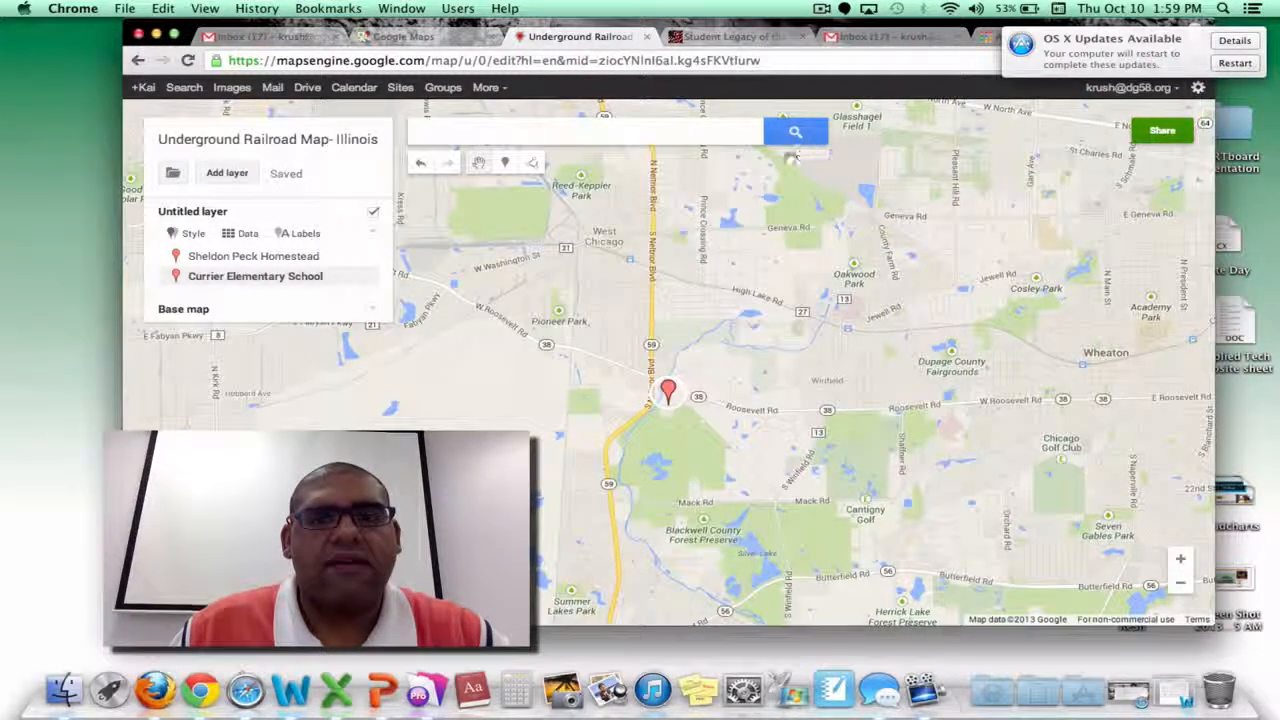
pyautogui.click(667, 390)
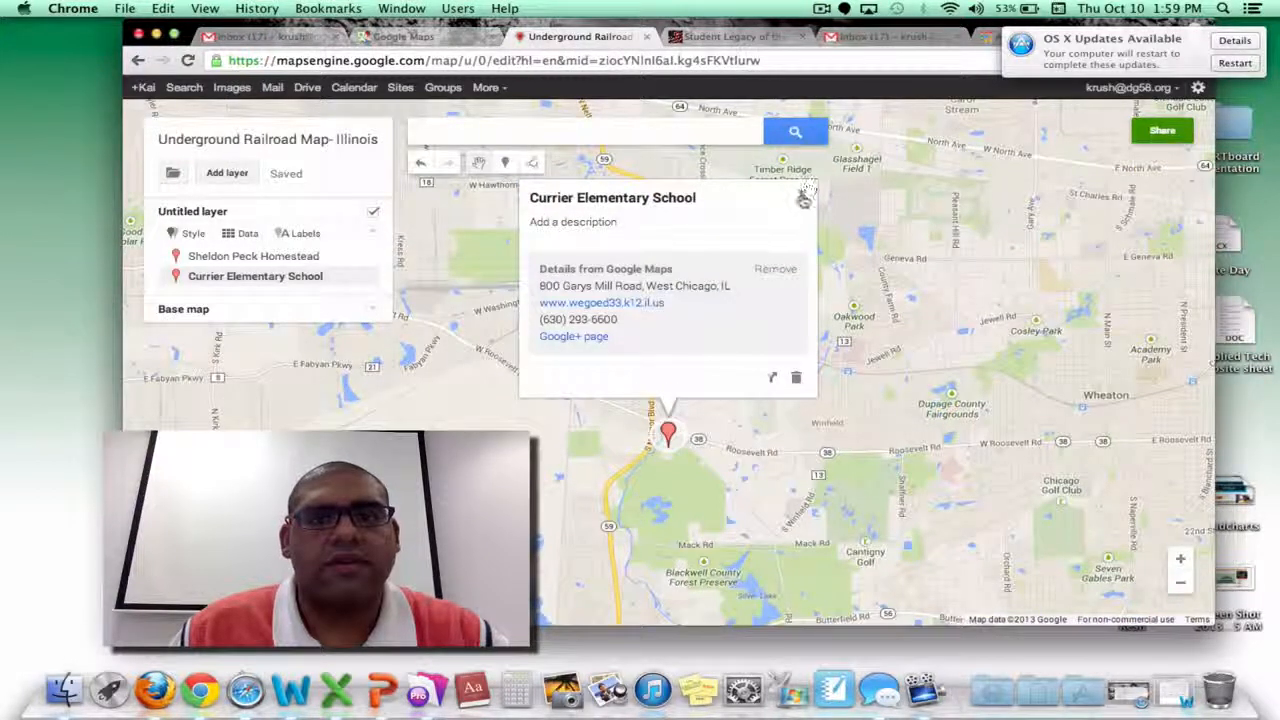
pyautogui.click(690, 200)
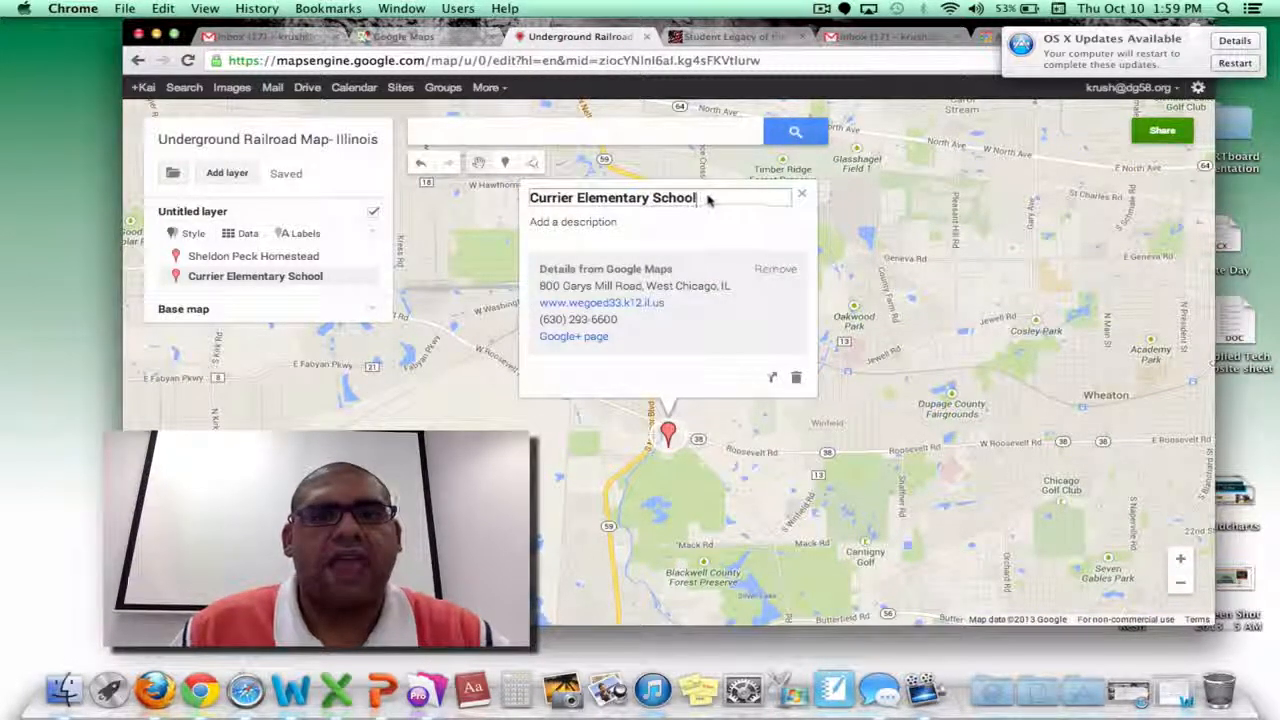
pyautogui.press('super+a')
pyautogui.write('U')
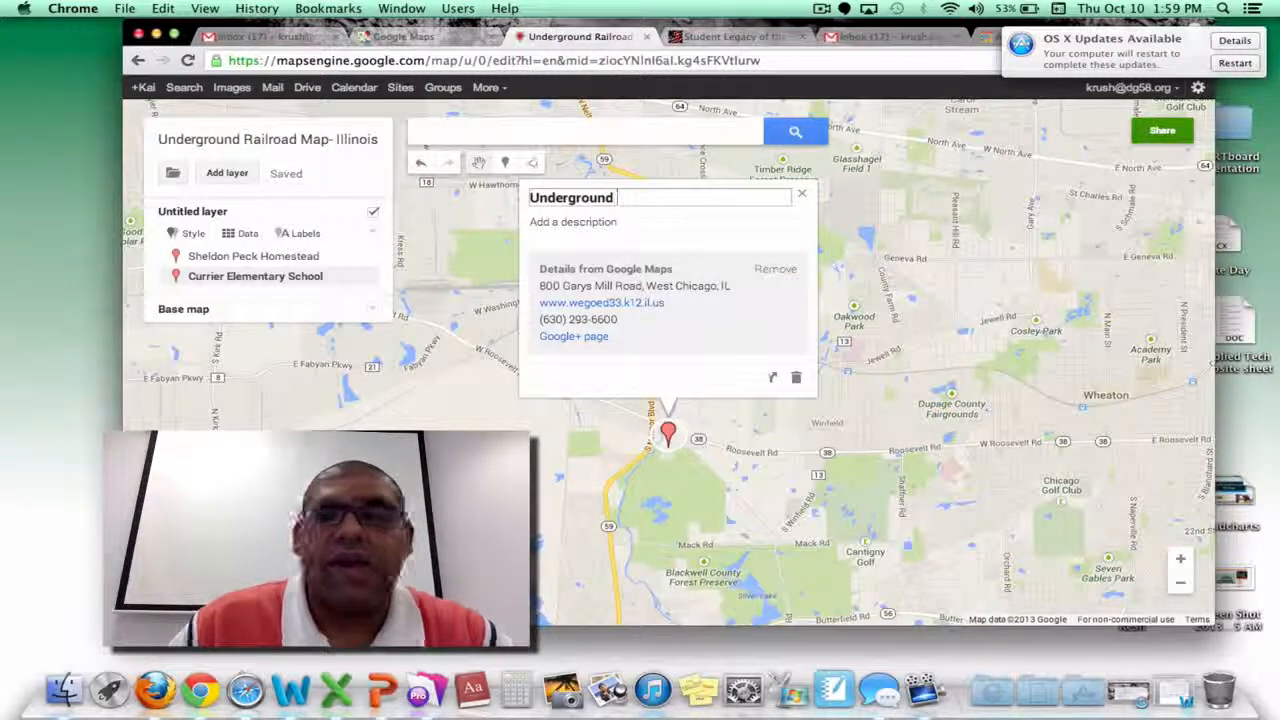
pyautogui.write('nderground Railroad #1')
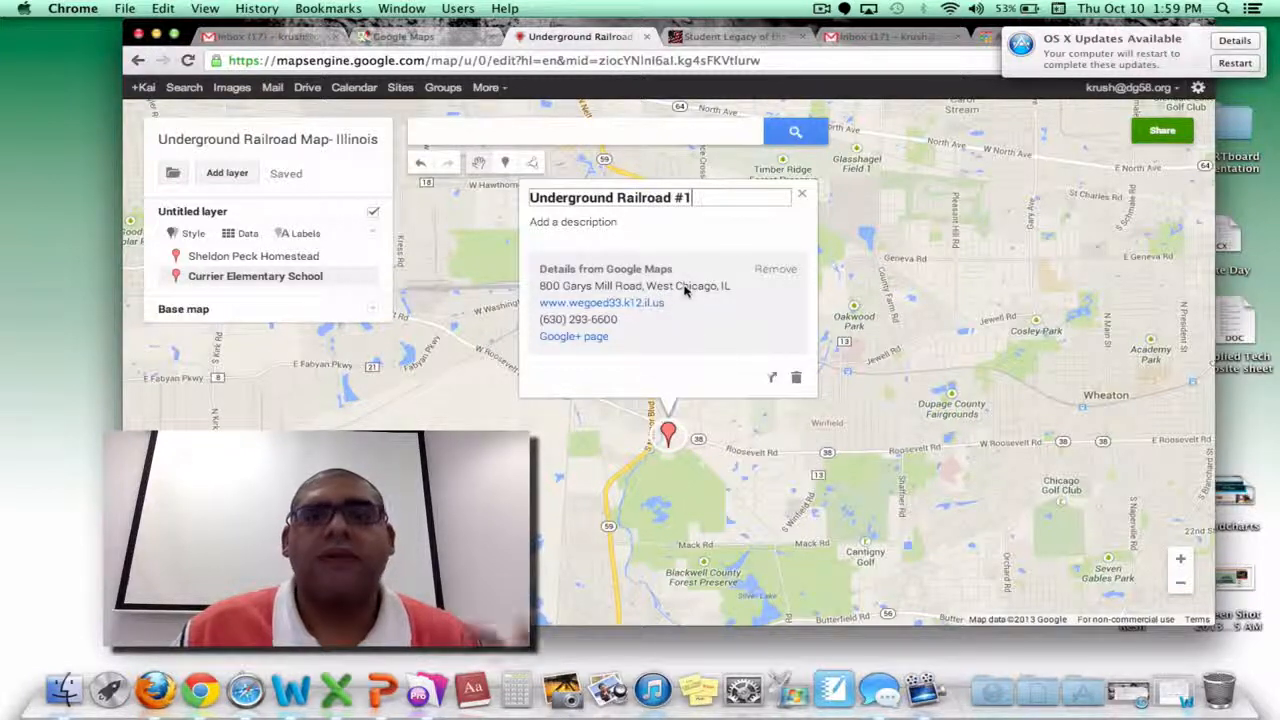
# Step: Alternate between the Sheldon Peck Homestead and Underground Railroad #1 placemarks to view their cards and locations
pyautogui.click(286, 257)
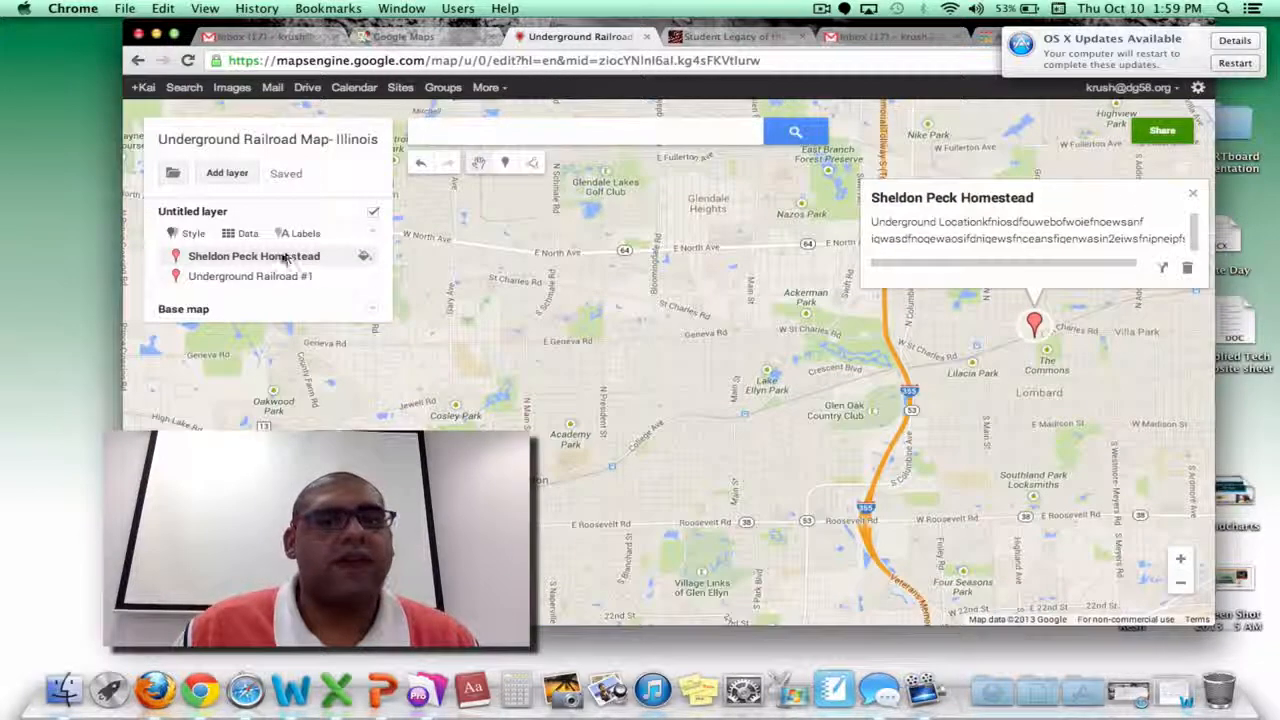
pyautogui.click(263, 279)
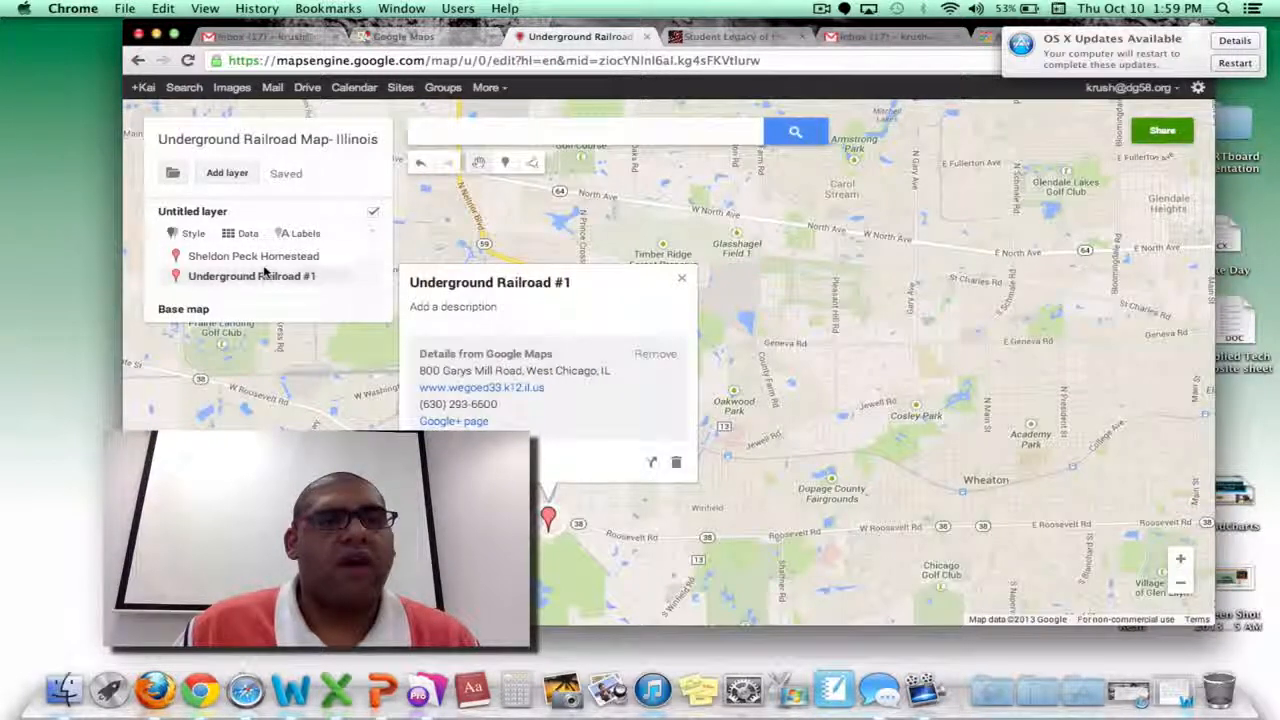
pyautogui.click(265, 262)
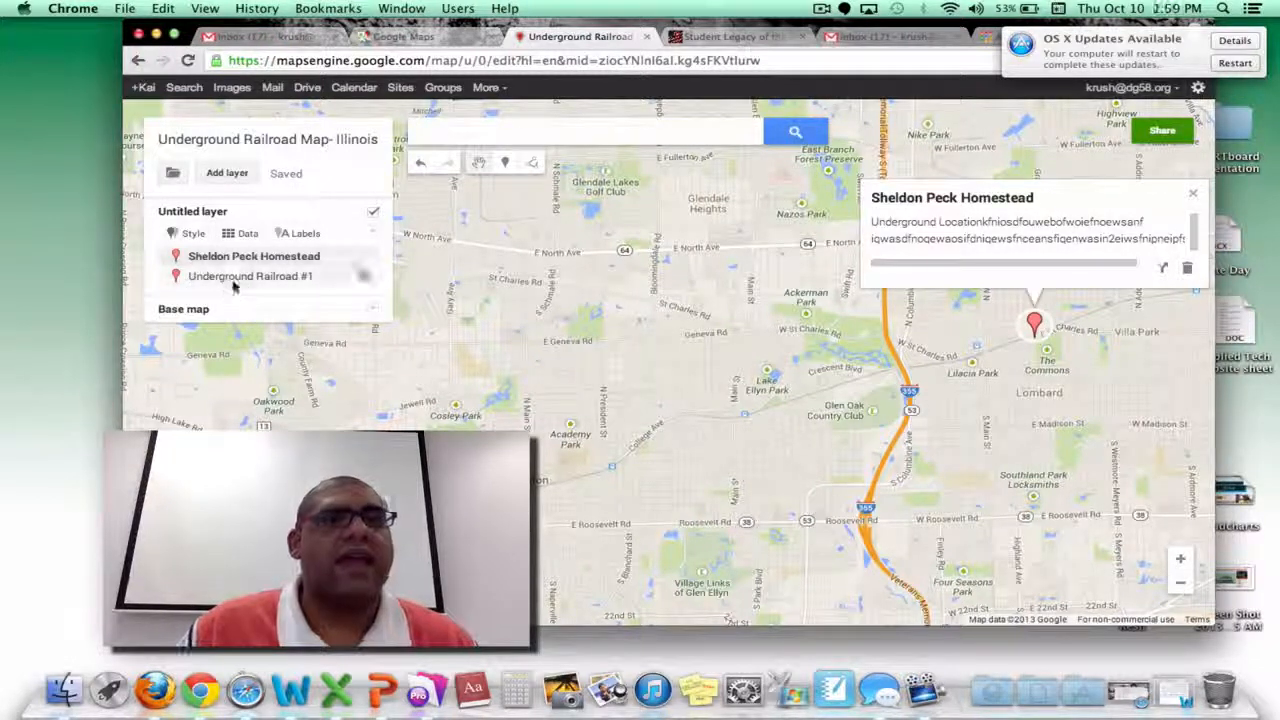
pyautogui.click(236, 278)
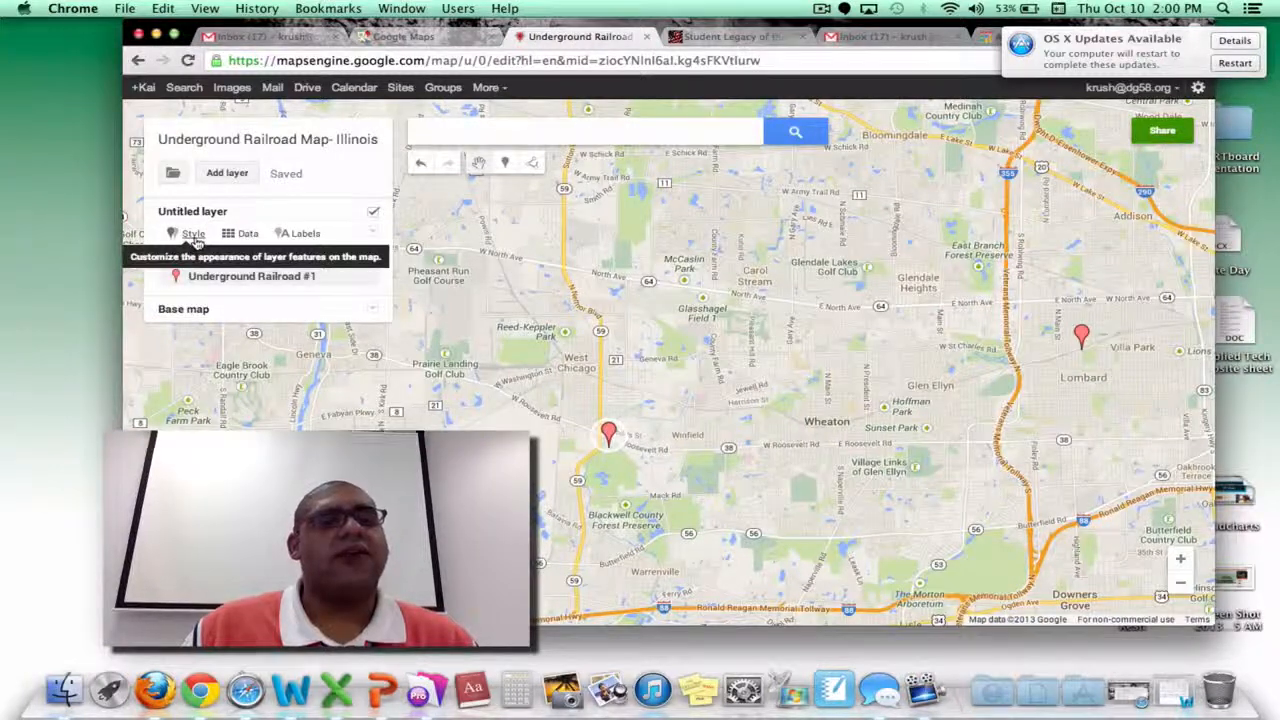
# Step: Try the Sequence of color and letters and Individual styles options on the layer, and settle on Uniform style
pyautogui.click(193, 237)
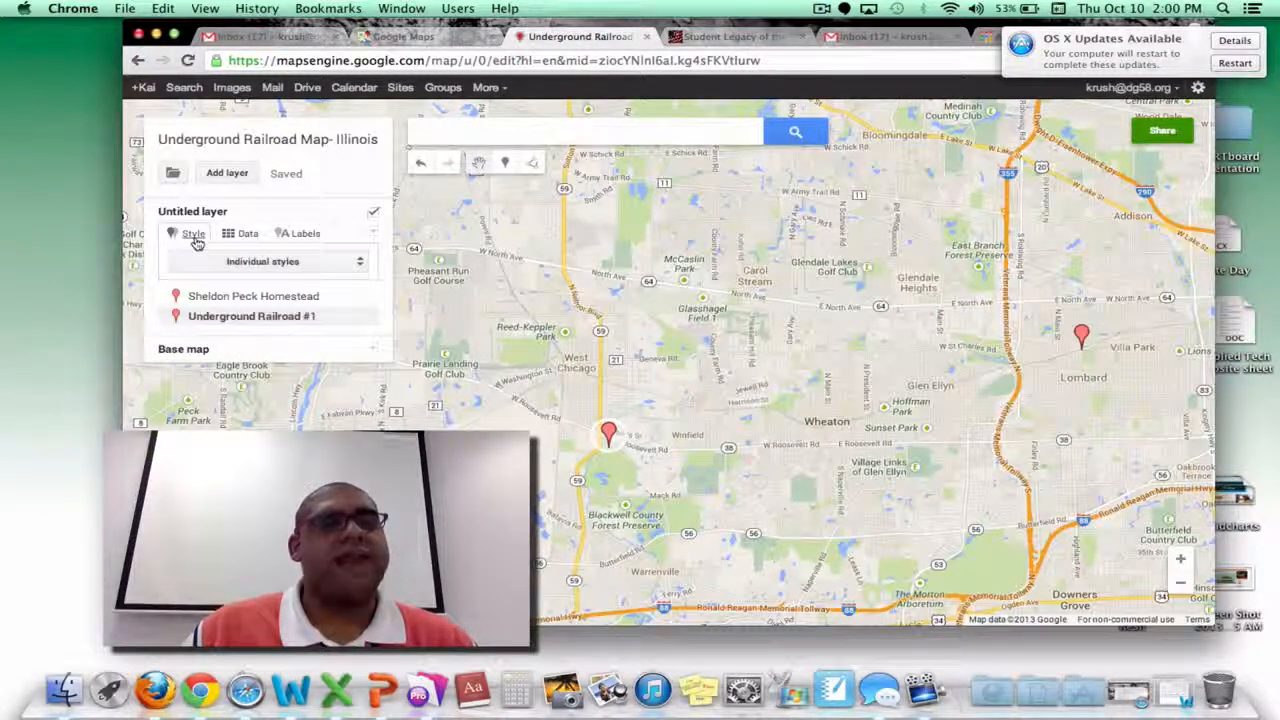
pyautogui.click(360, 261)
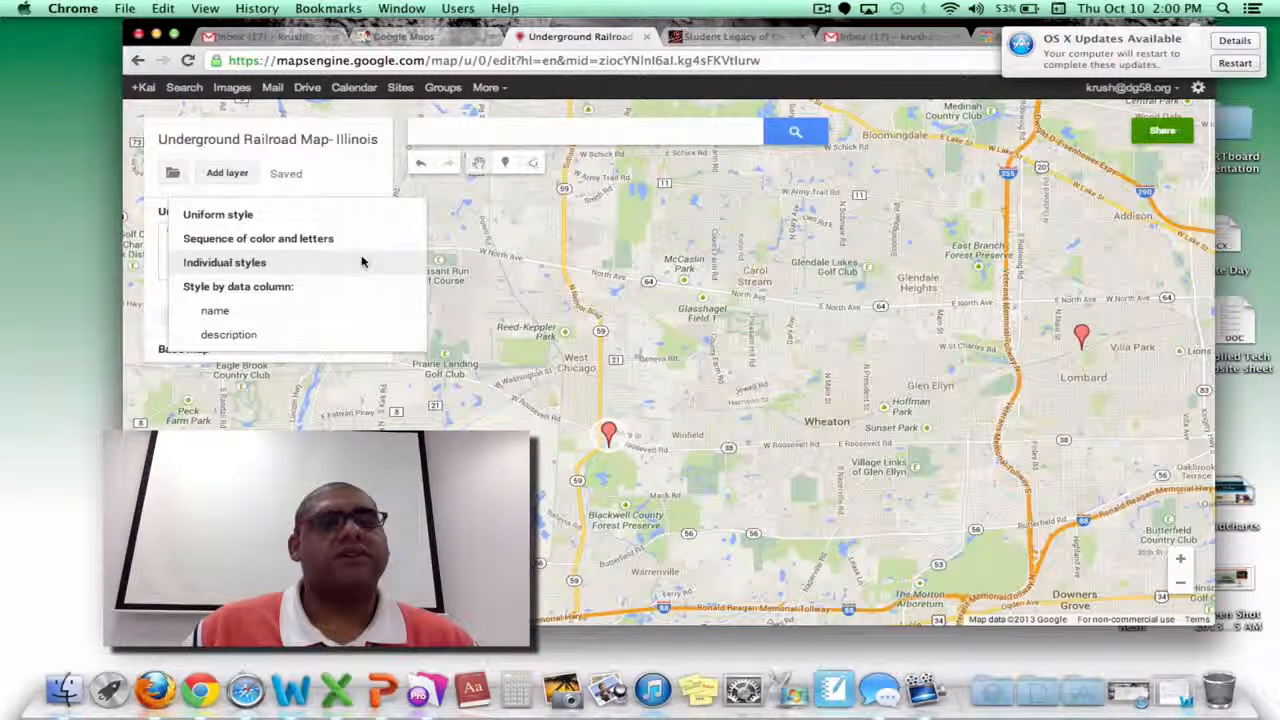
pyautogui.click(305, 245)
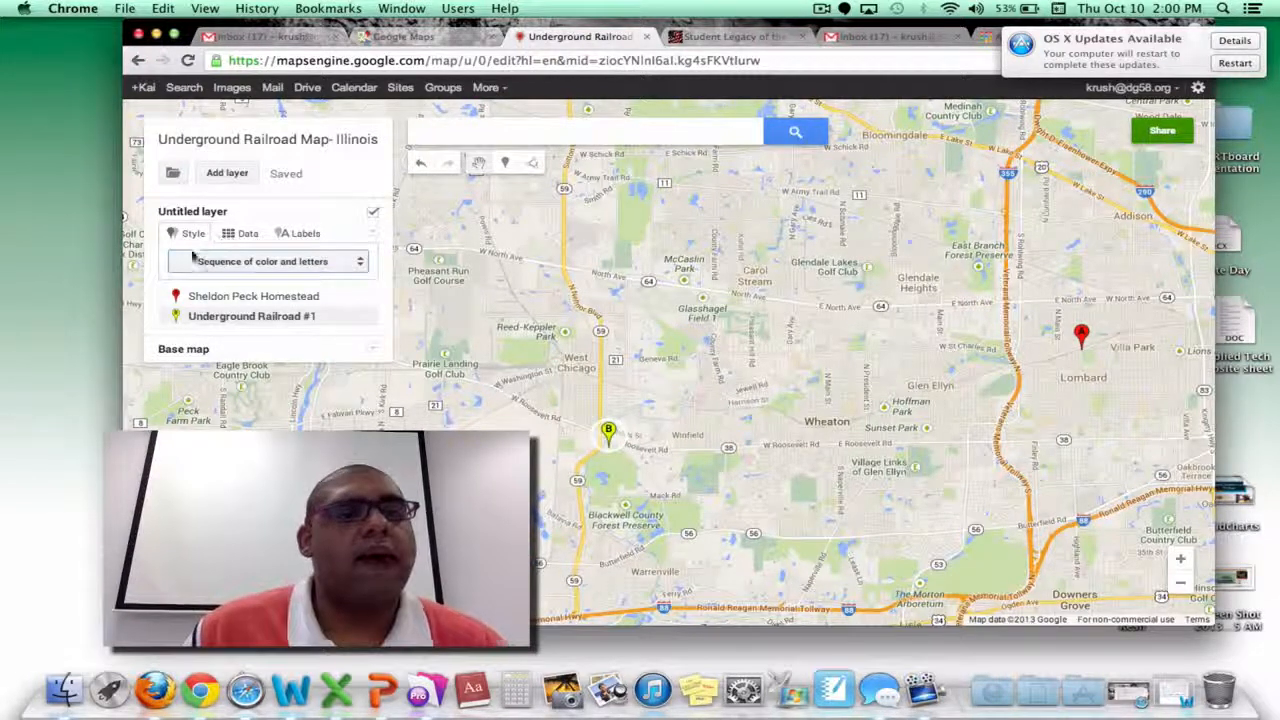
pyautogui.click(366, 263)
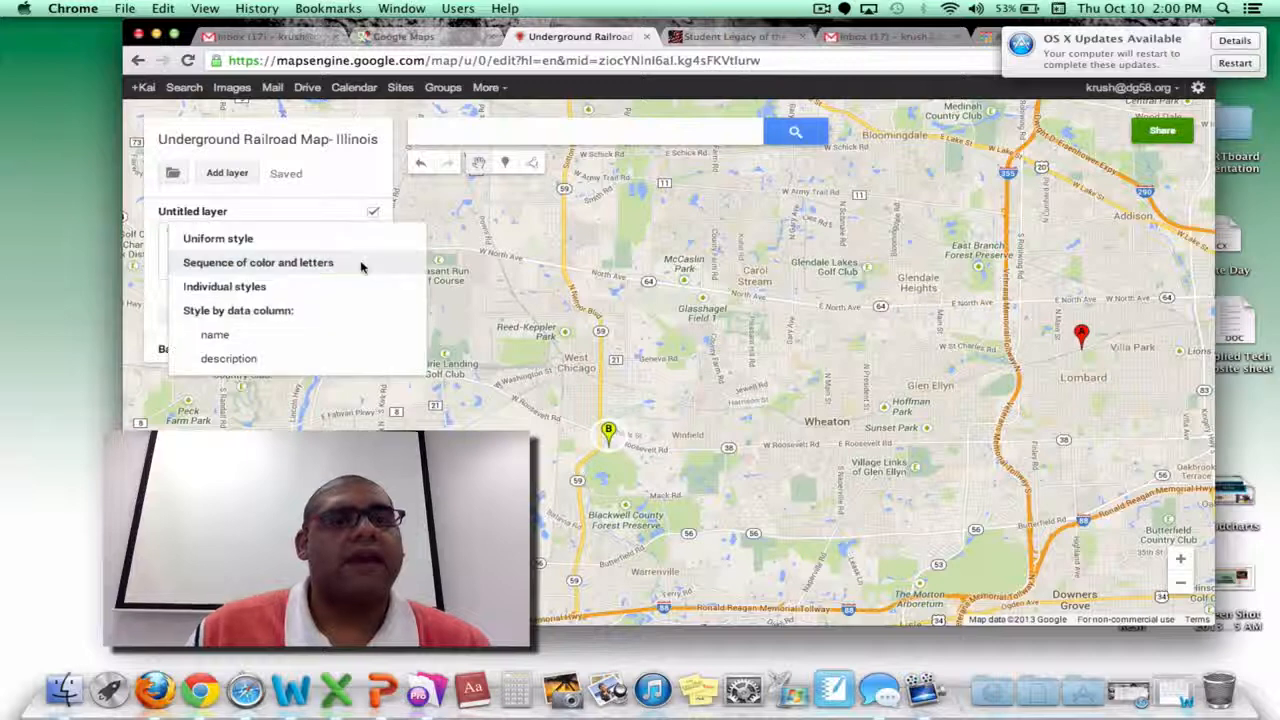
pyautogui.click(329, 290)
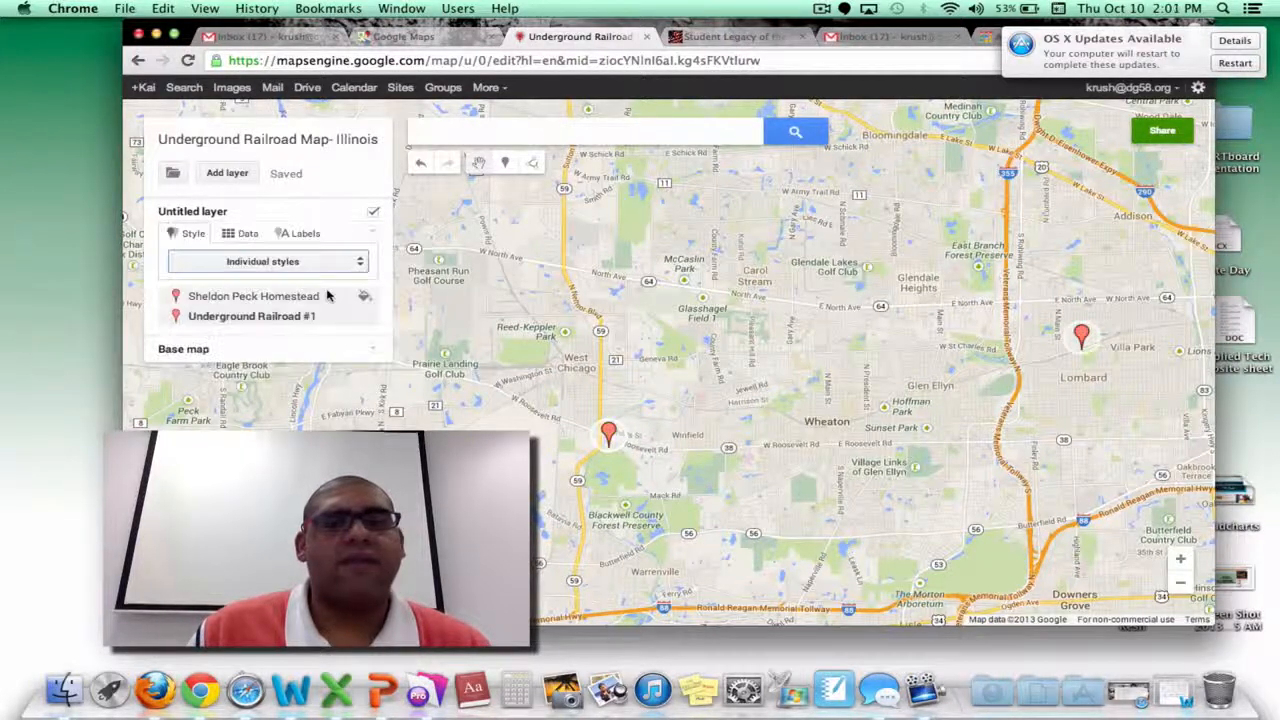
pyautogui.click(274, 265)
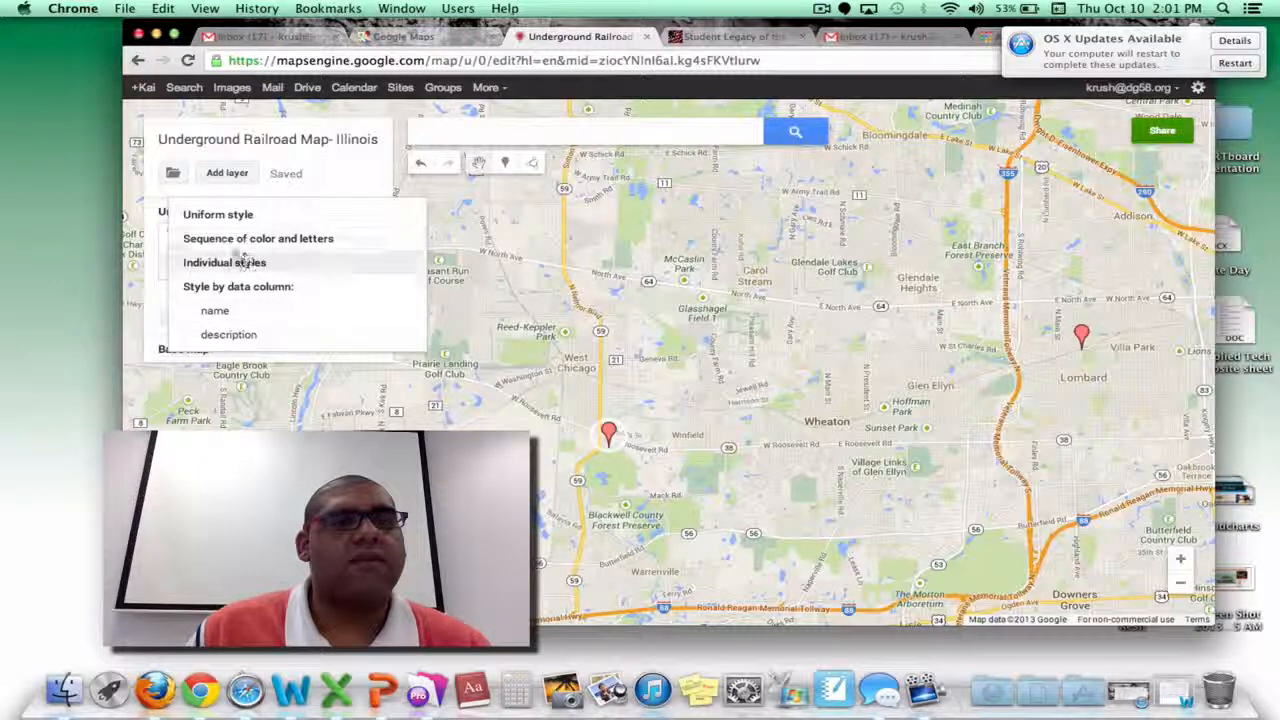
pyautogui.click(269, 219)
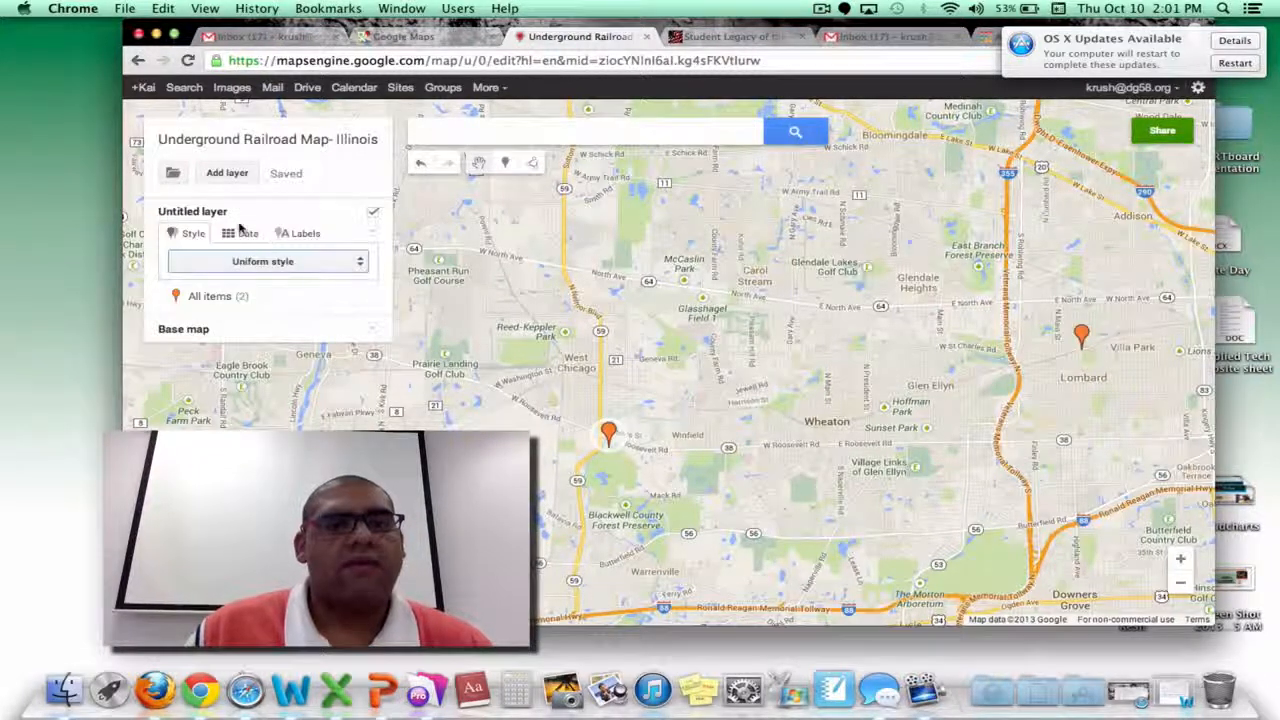
# Step: Enter "Currier Elementary" as the description of Underground Railroad #1 in the layer's data table
pyautogui.click(242, 236)
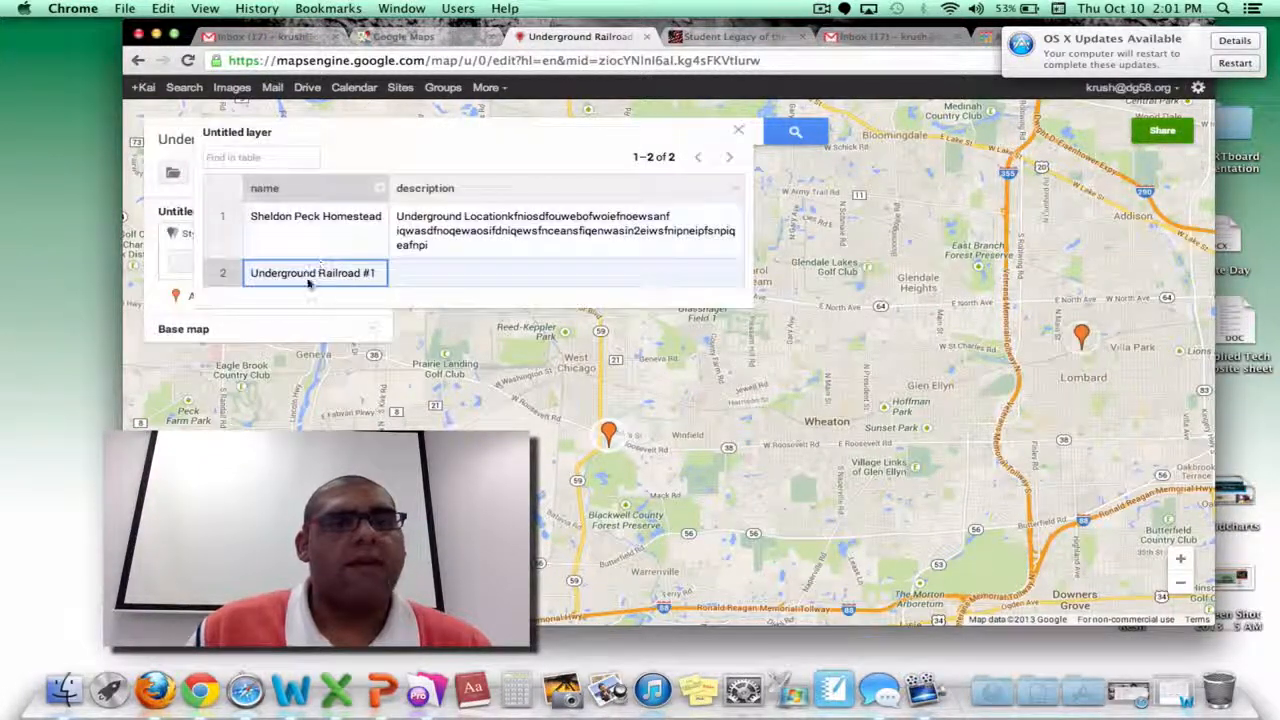
pyautogui.click(411, 279)
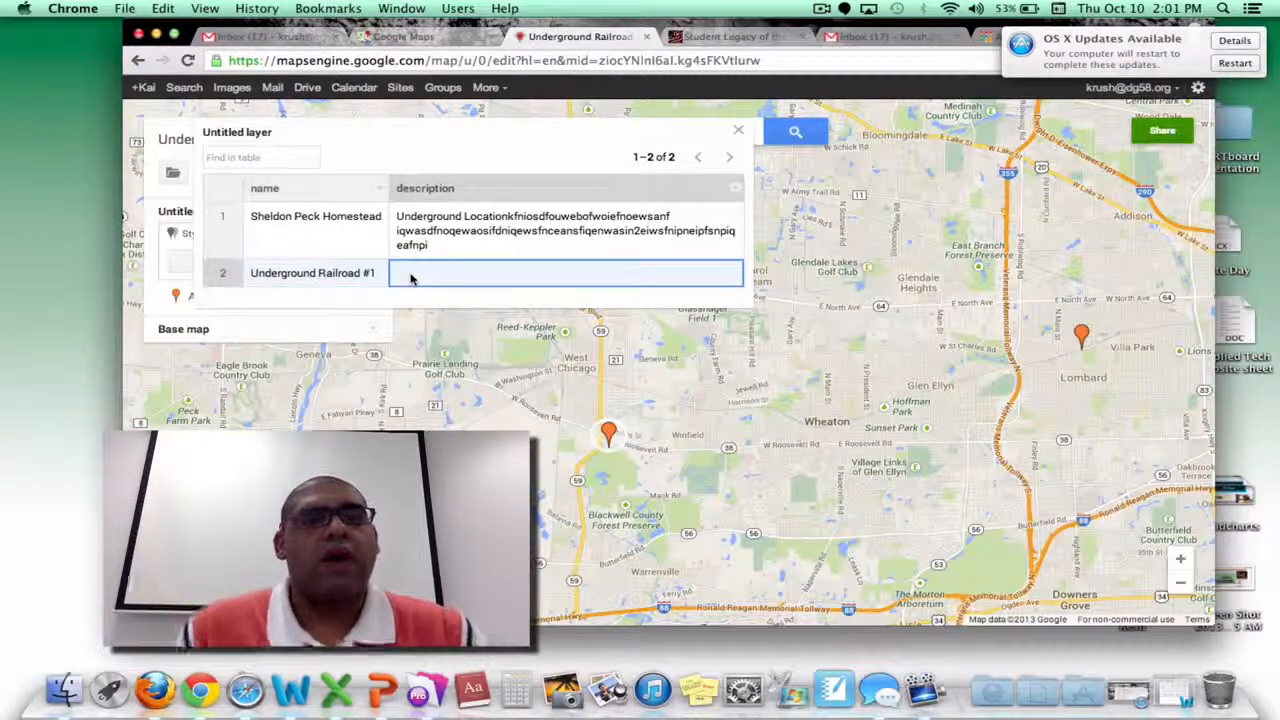
pyautogui.write('Currier')
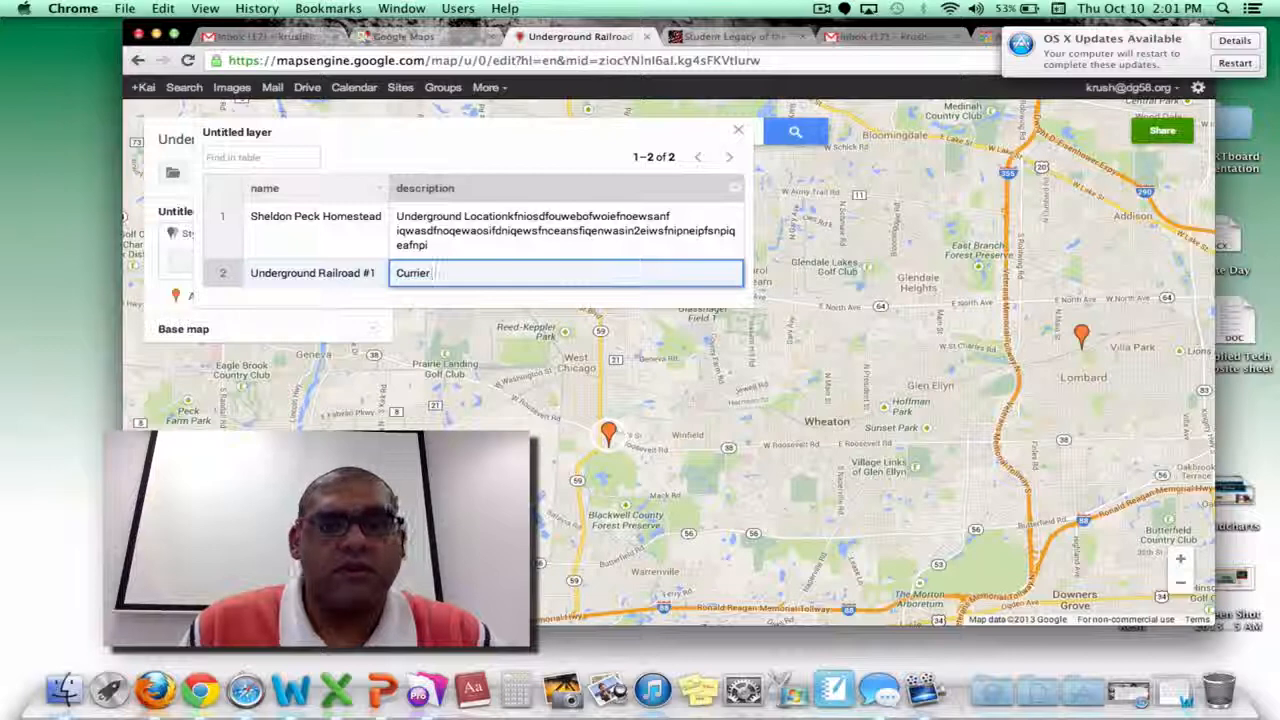
pyautogui.write('H')
pyautogui.write('lementary')
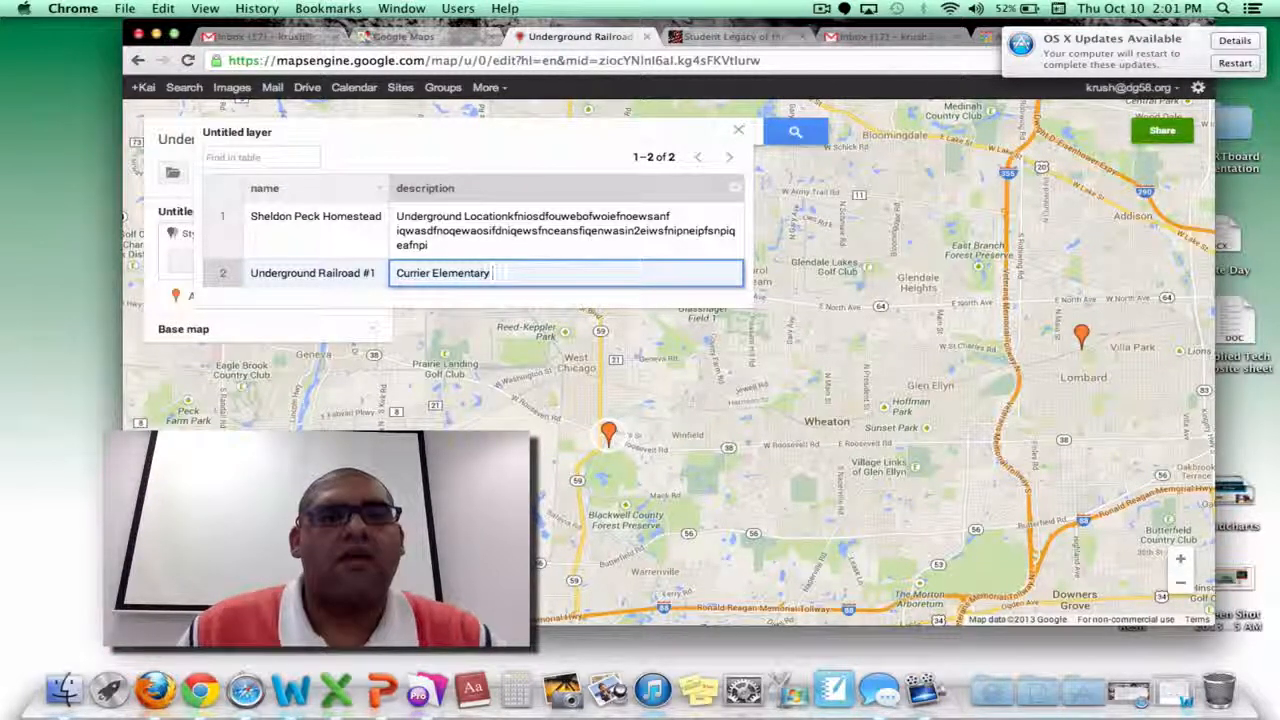
pyautogui.click(739, 134)
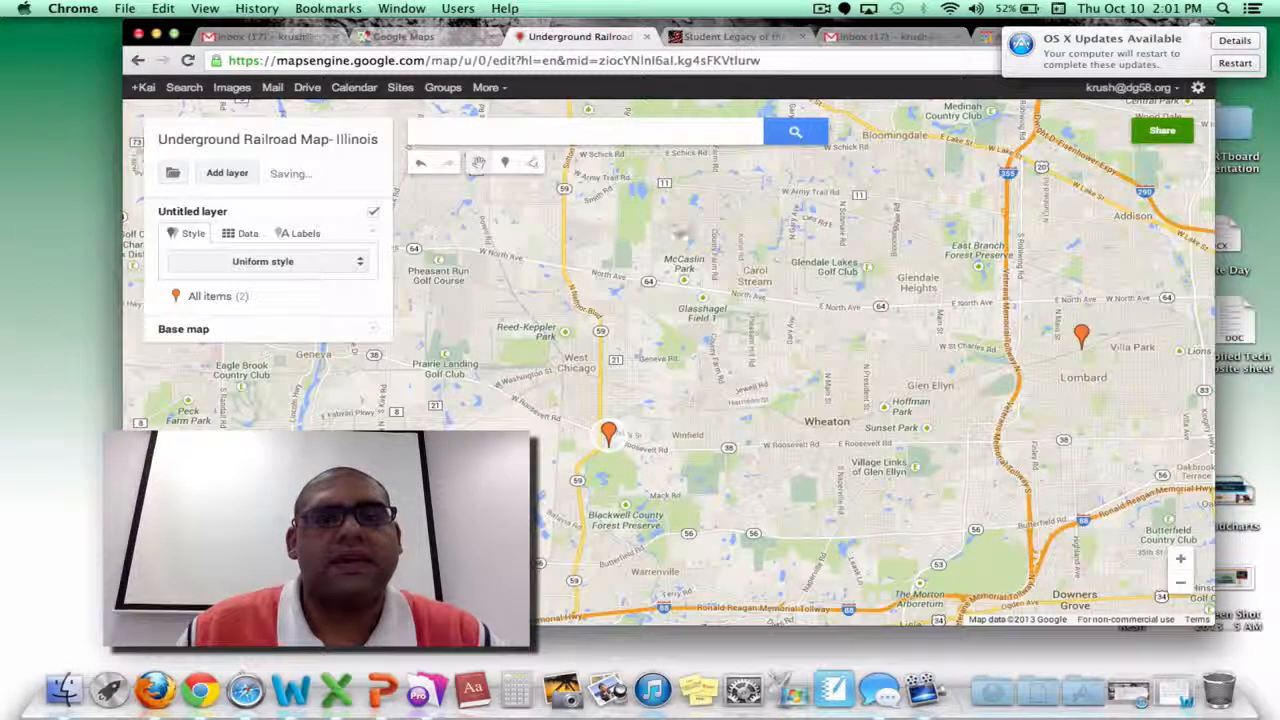
# Step: View the Underground Railroad #1 card on the map and review the layer's data table
pyautogui.click(610, 436)
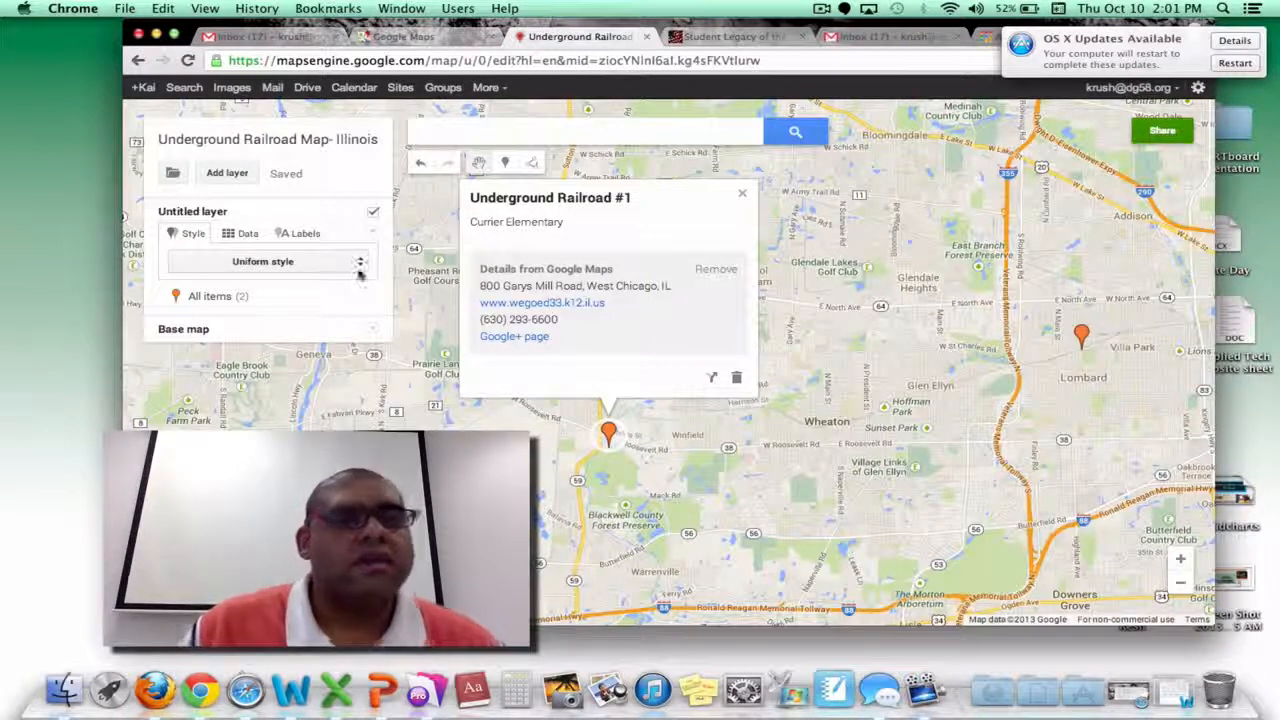
pyautogui.click(244, 236)
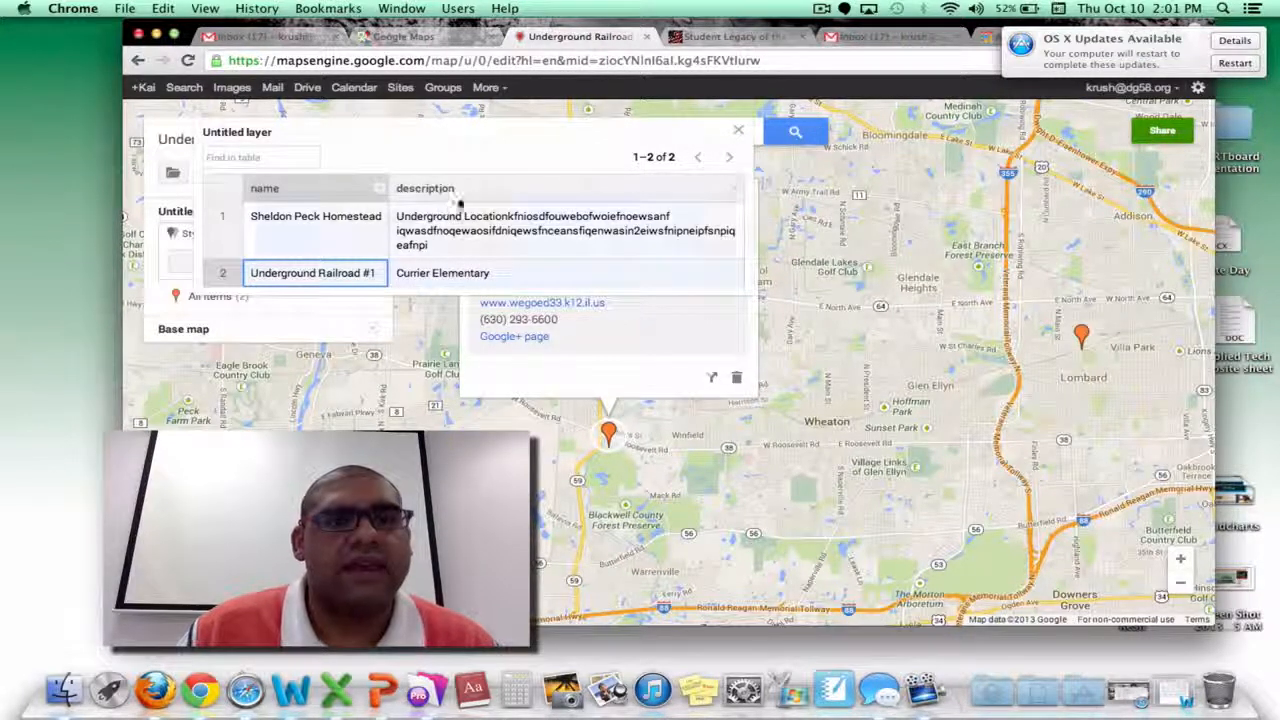
pyautogui.click(740, 136)
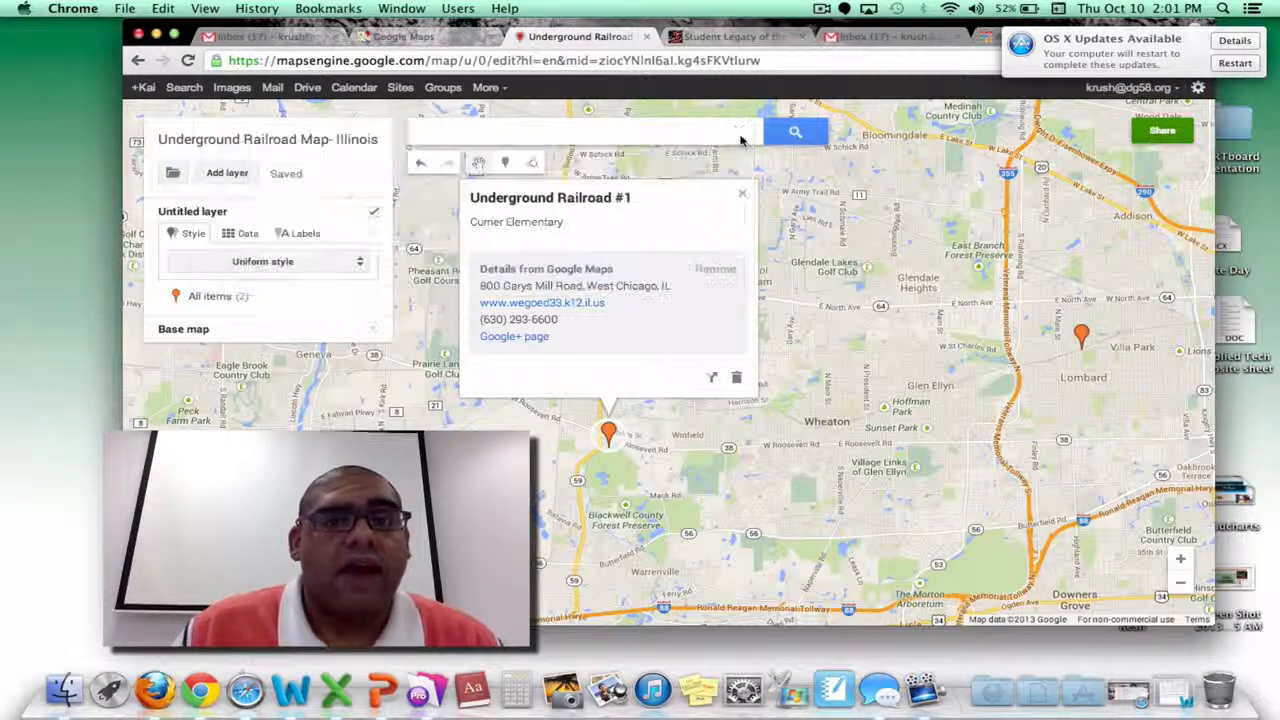
# Step: Review the layer's label choices, keep No labels, and close the Underground Railroad #1 card
pyautogui.click(305, 235)
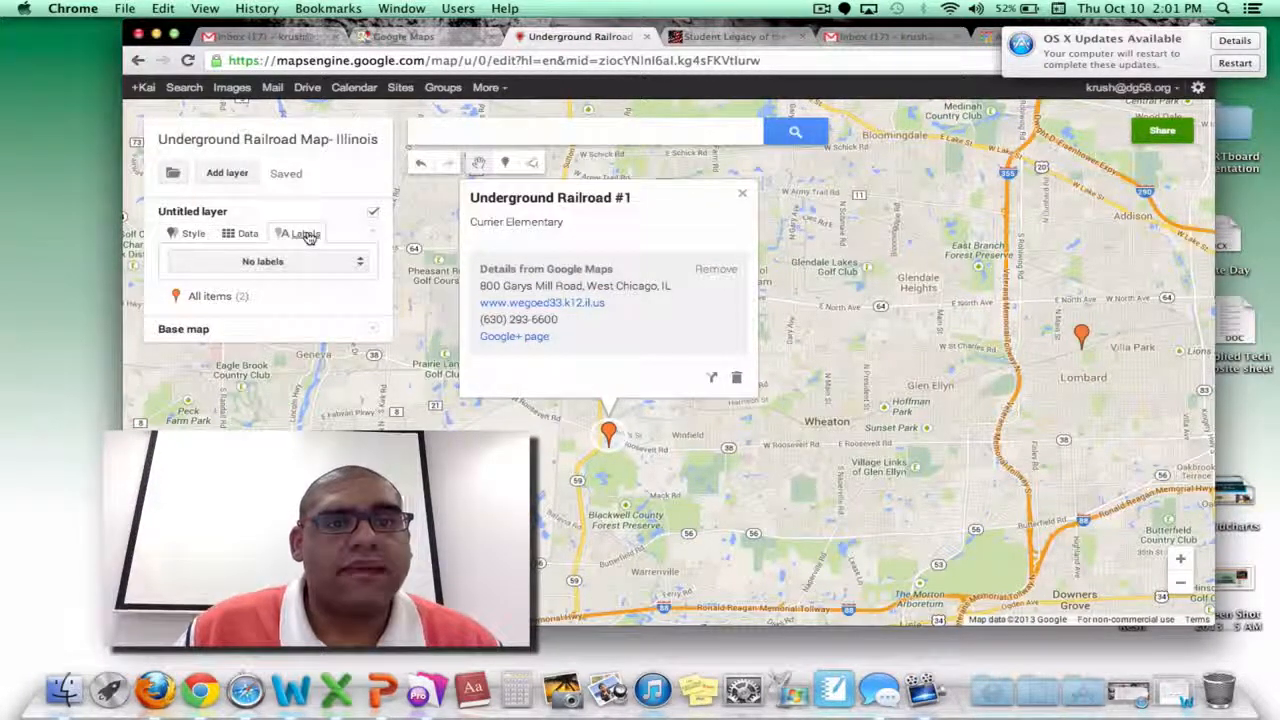
pyautogui.click(359, 261)
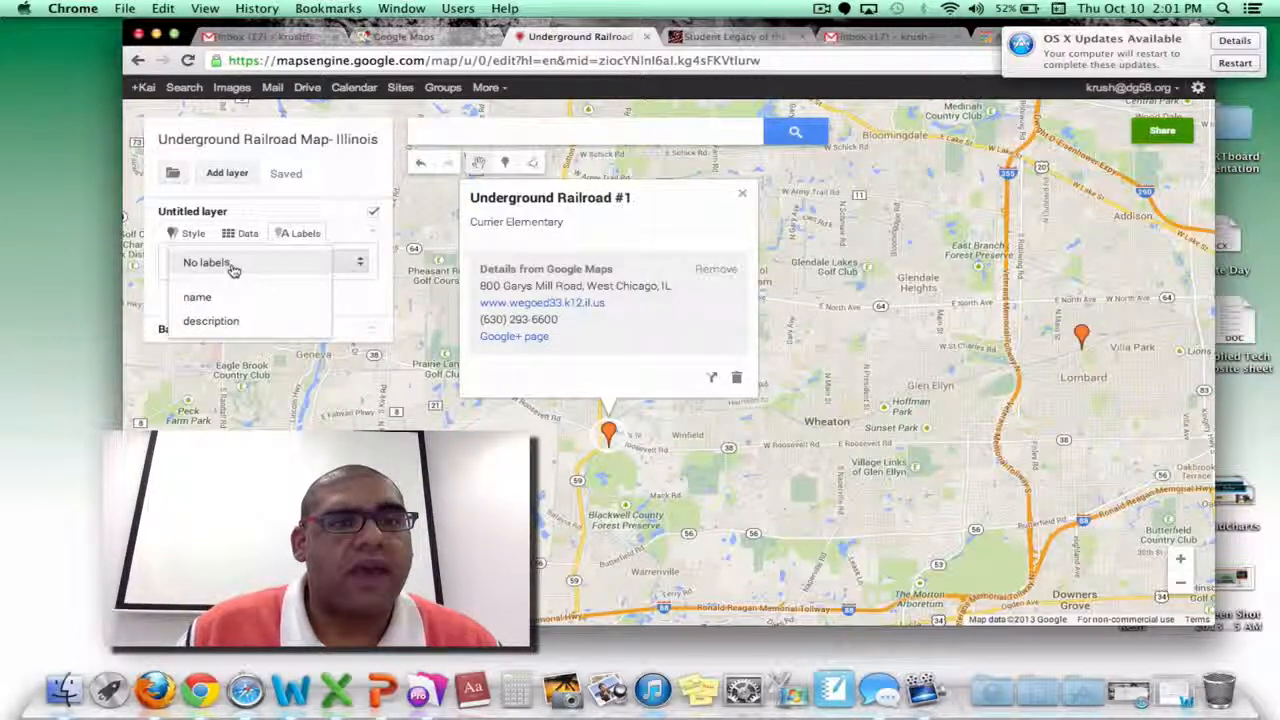
pyautogui.click(230, 265)
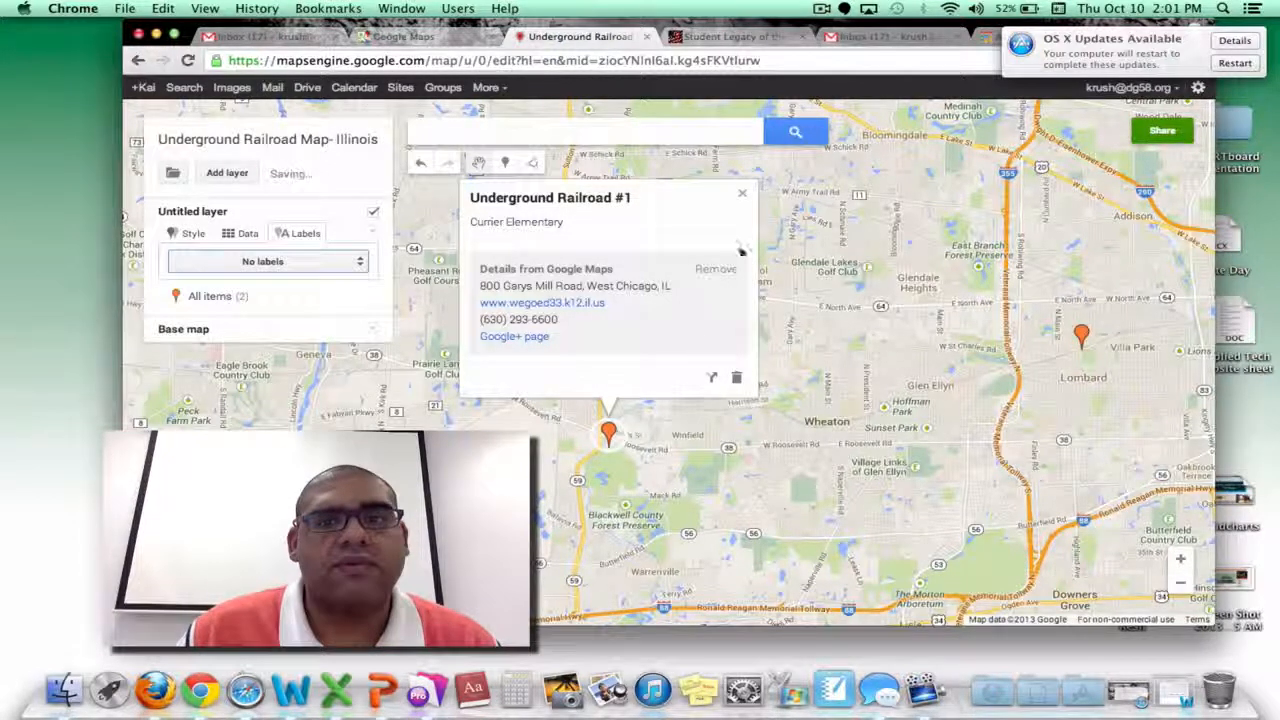
pyautogui.click(744, 197)
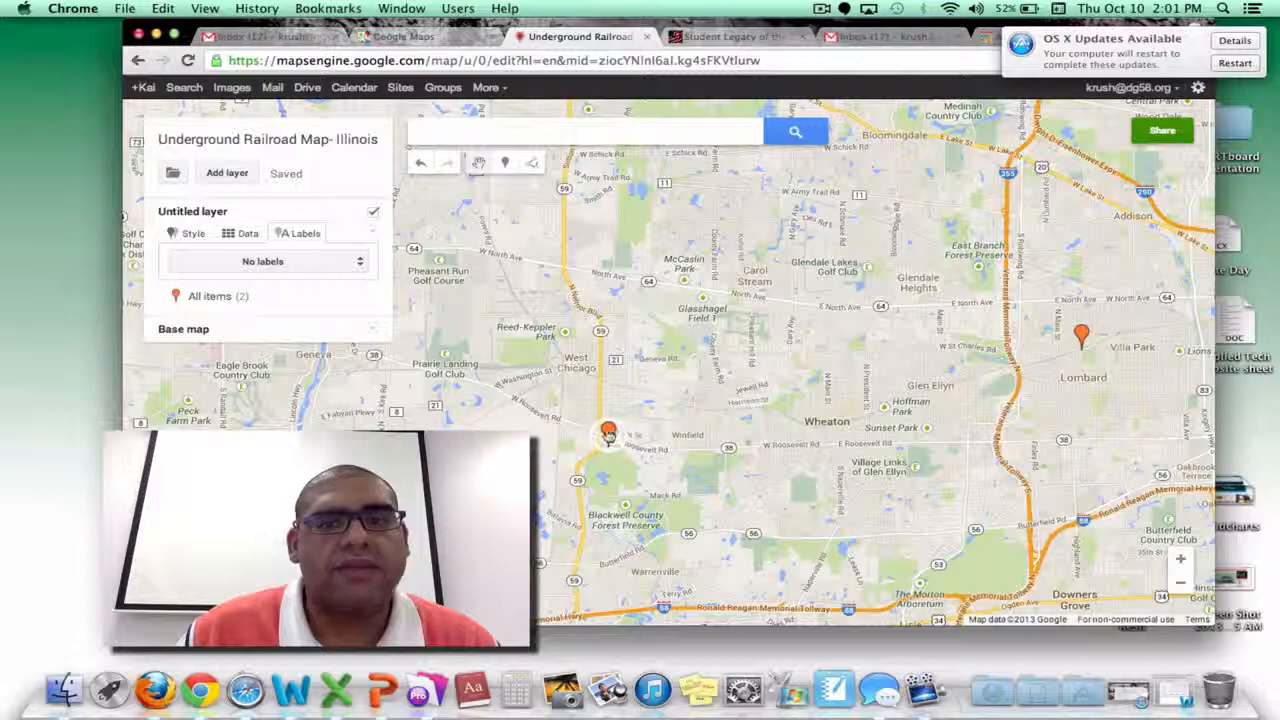
pyautogui.click(608, 433)
pyautogui.click(658, 437)
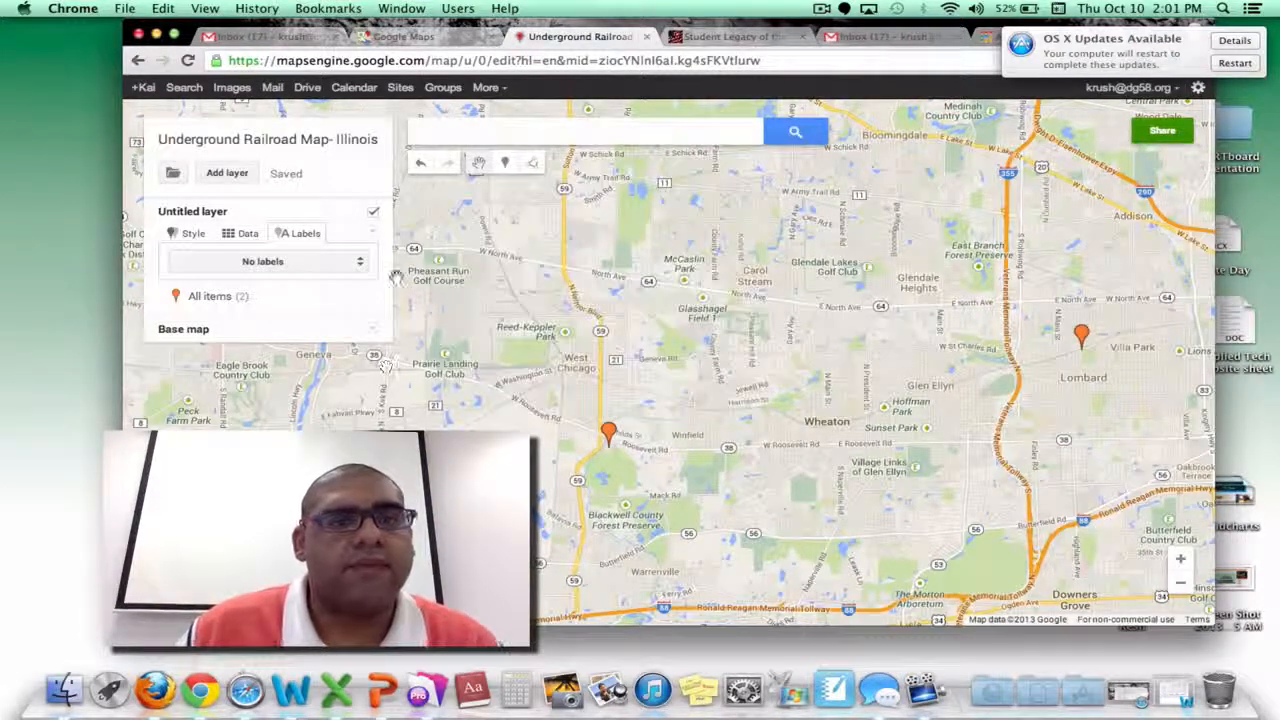
pyautogui.click(293, 234)
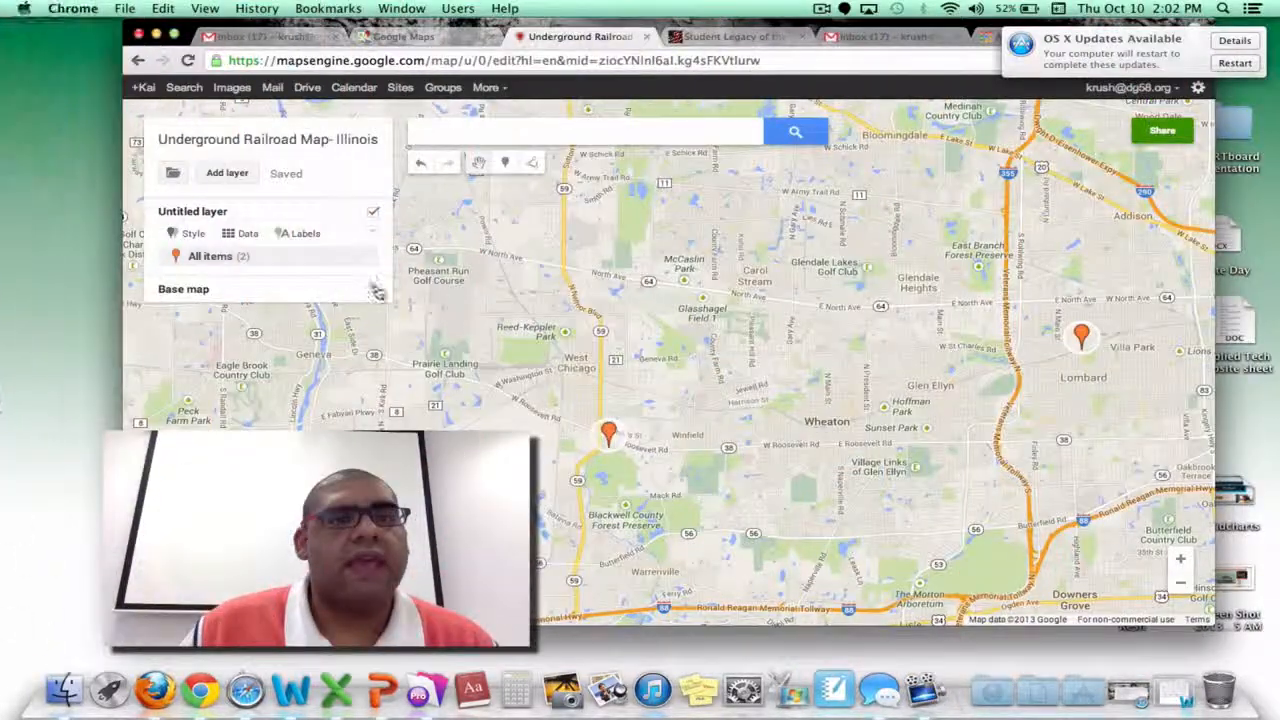
pyautogui.click(372, 238)
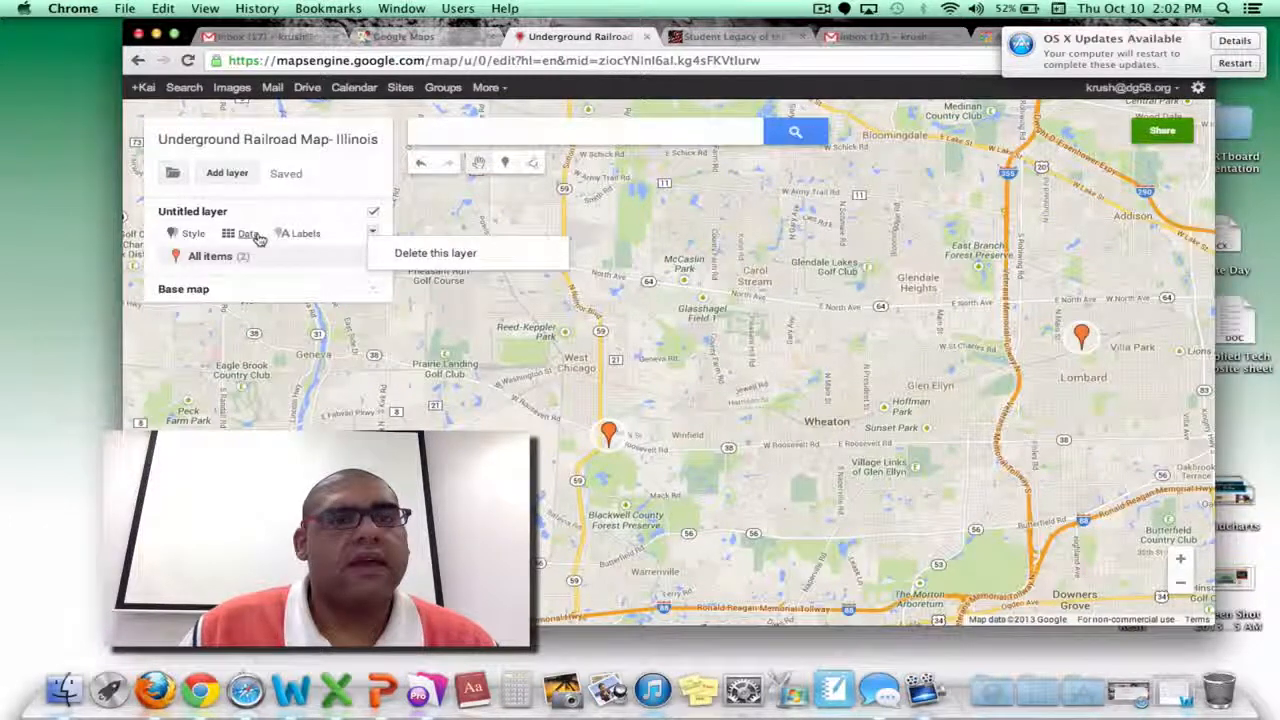
pyautogui.click(313, 234)
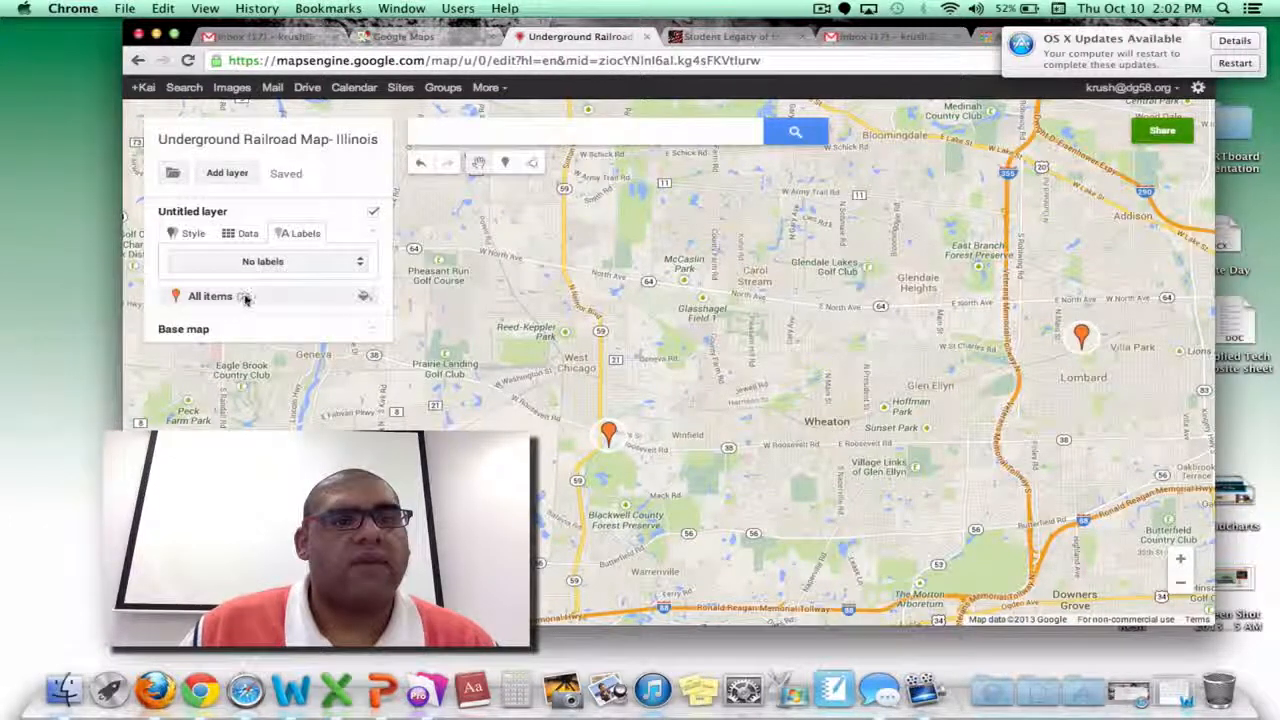
# Step: Recolor all the layer's placemarks teal blue and, after trying square and star icons, set their shape to circle
pyautogui.click(364, 297)
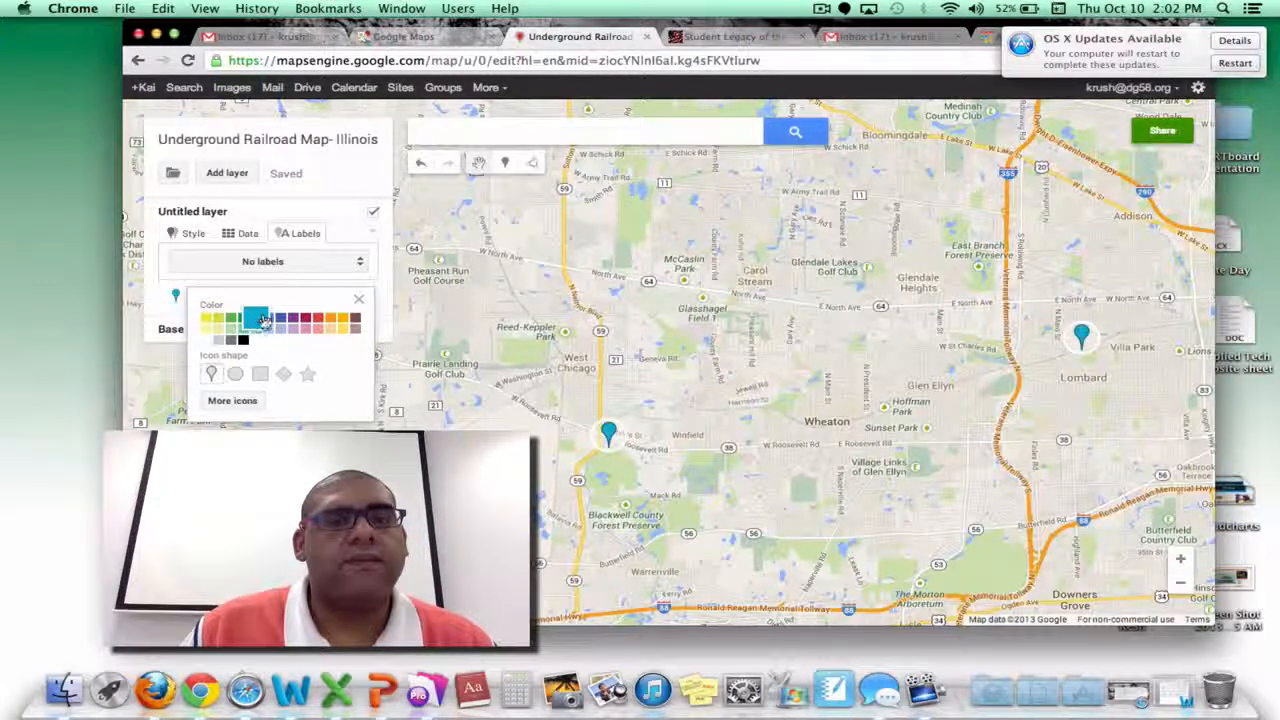
pyautogui.click(260, 374)
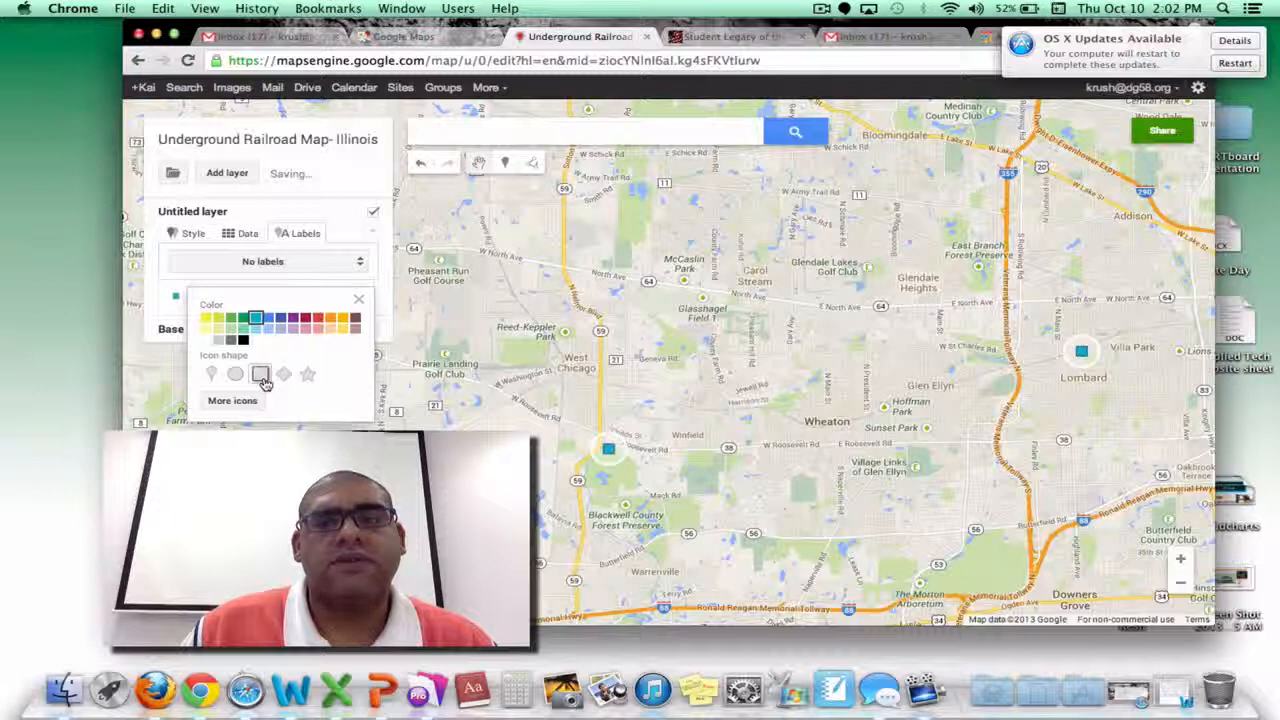
pyautogui.click(308, 375)
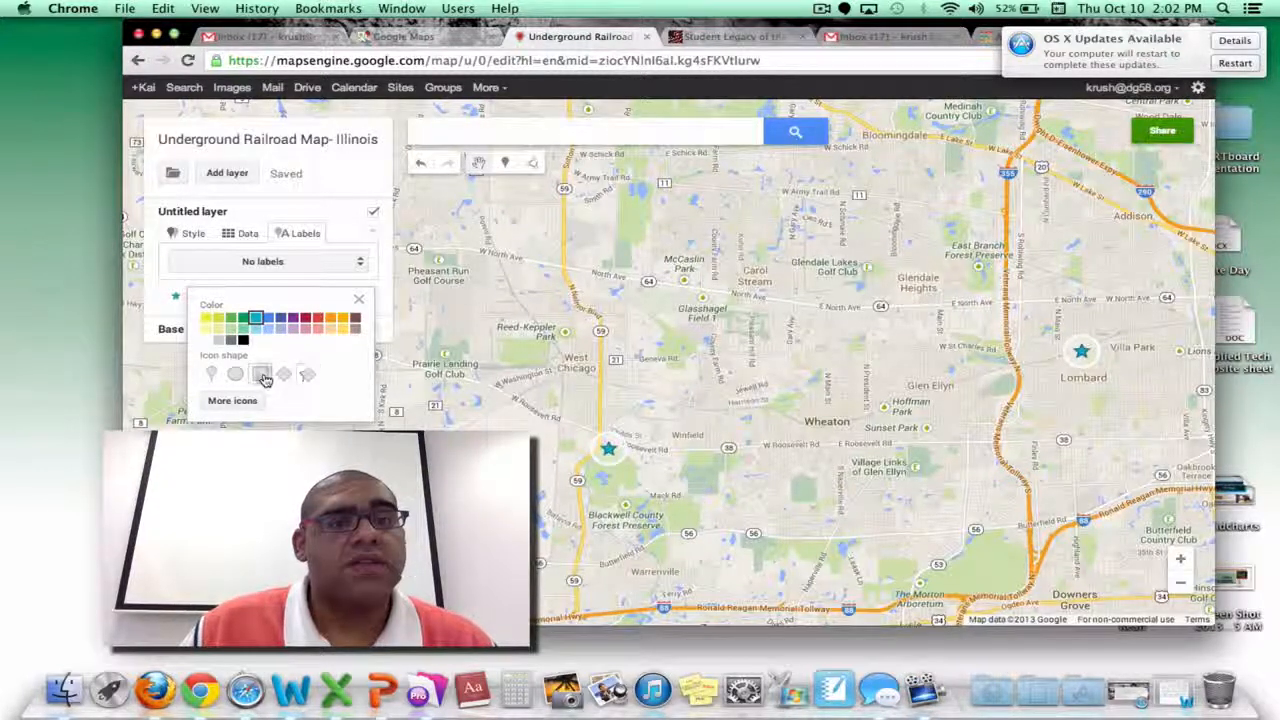
pyautogui.click(260, 374)
pyautogui.click(236, 375)
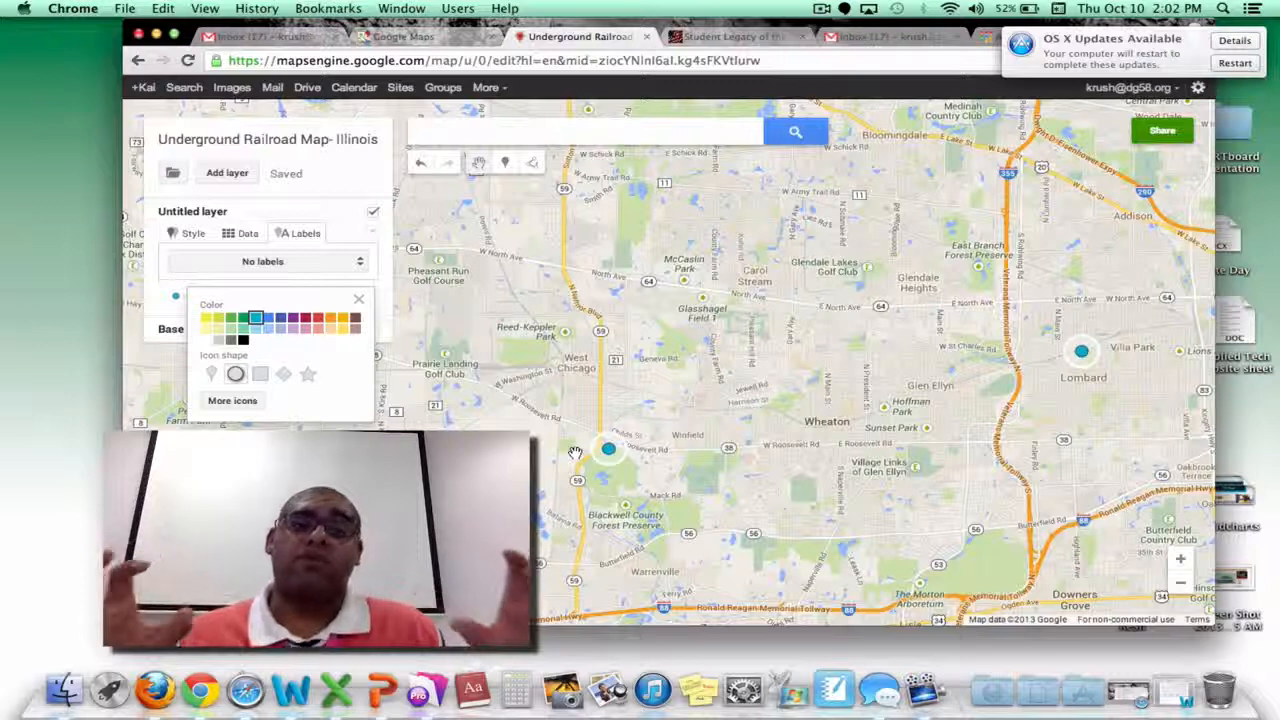
pyautogui.click(361, 297)
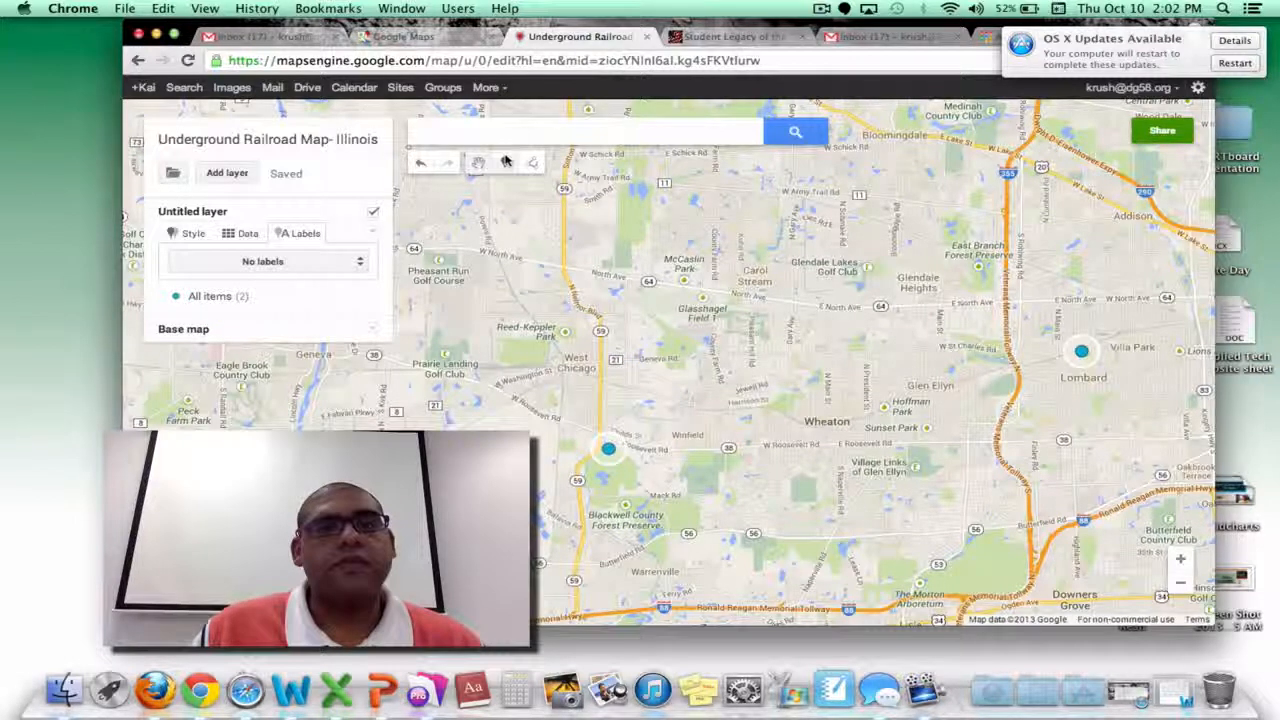
# Step: Place a new marker at Carol Stream on the map and title it "Underground Railroad #3"
pyautogui.click(506, 164)
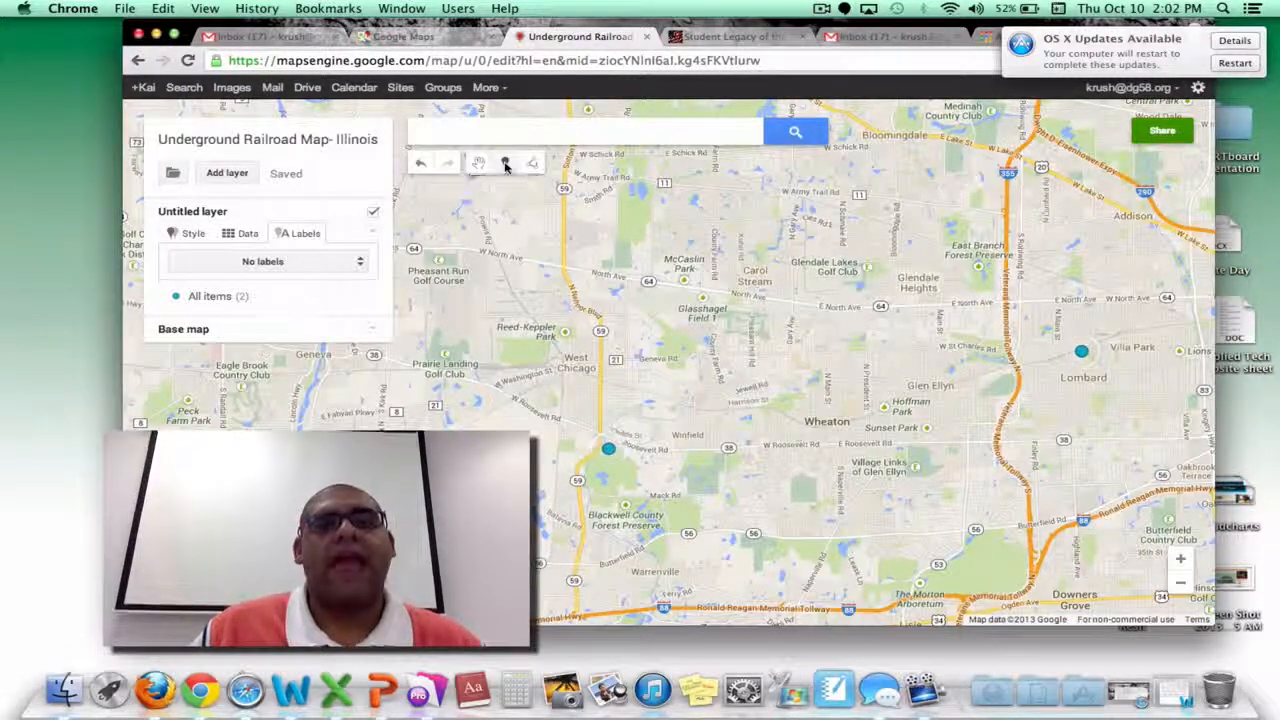
pyautogui.click(748, 287)
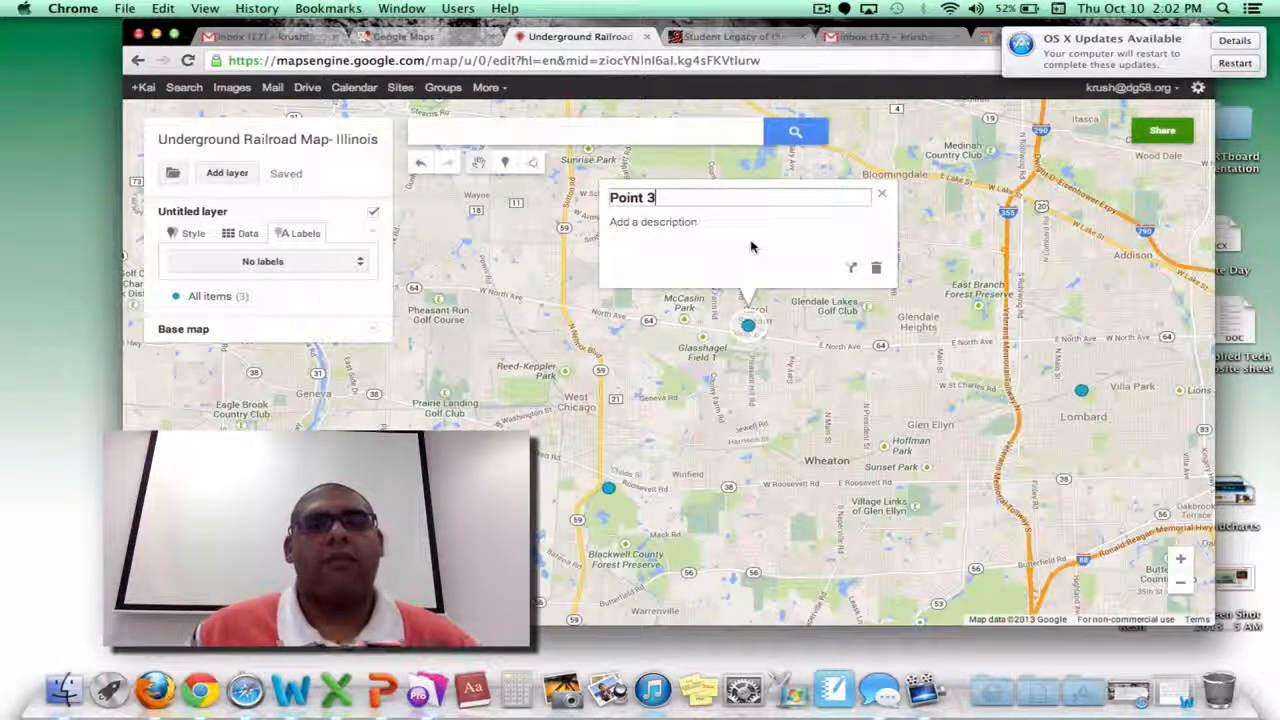
pyautogui.press('BackSpace')
pyautogui.press('BackSpace')
pyautogui.press('BackSpace')
pyautogui.press('BackSpace')
pyautogui.press('BackSpace')
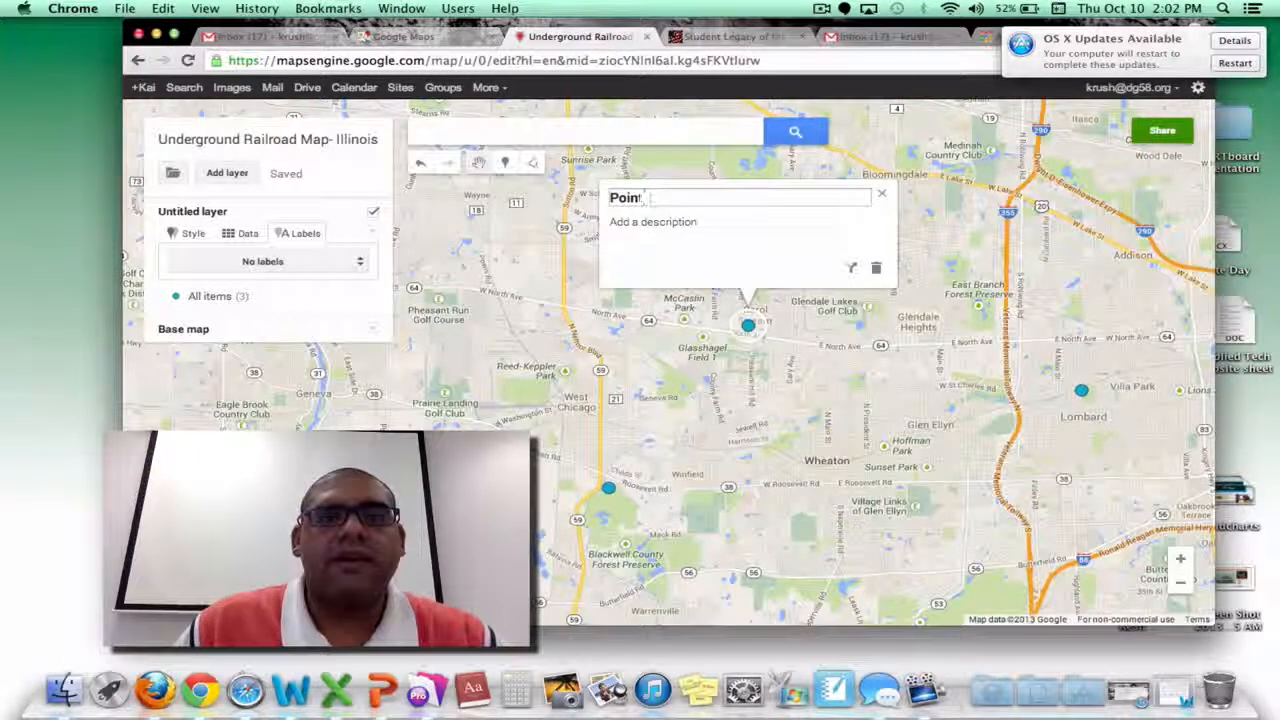
pyautogui.write('U')
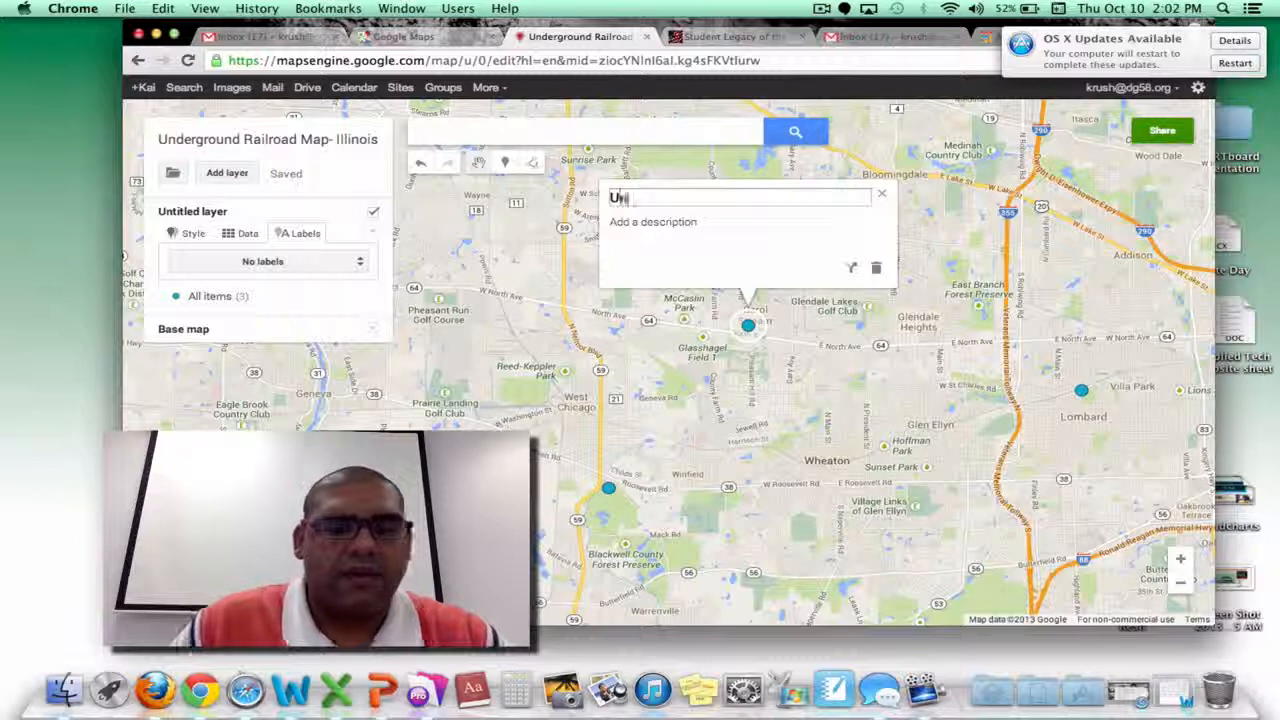
pyautogui.write('ndergro')
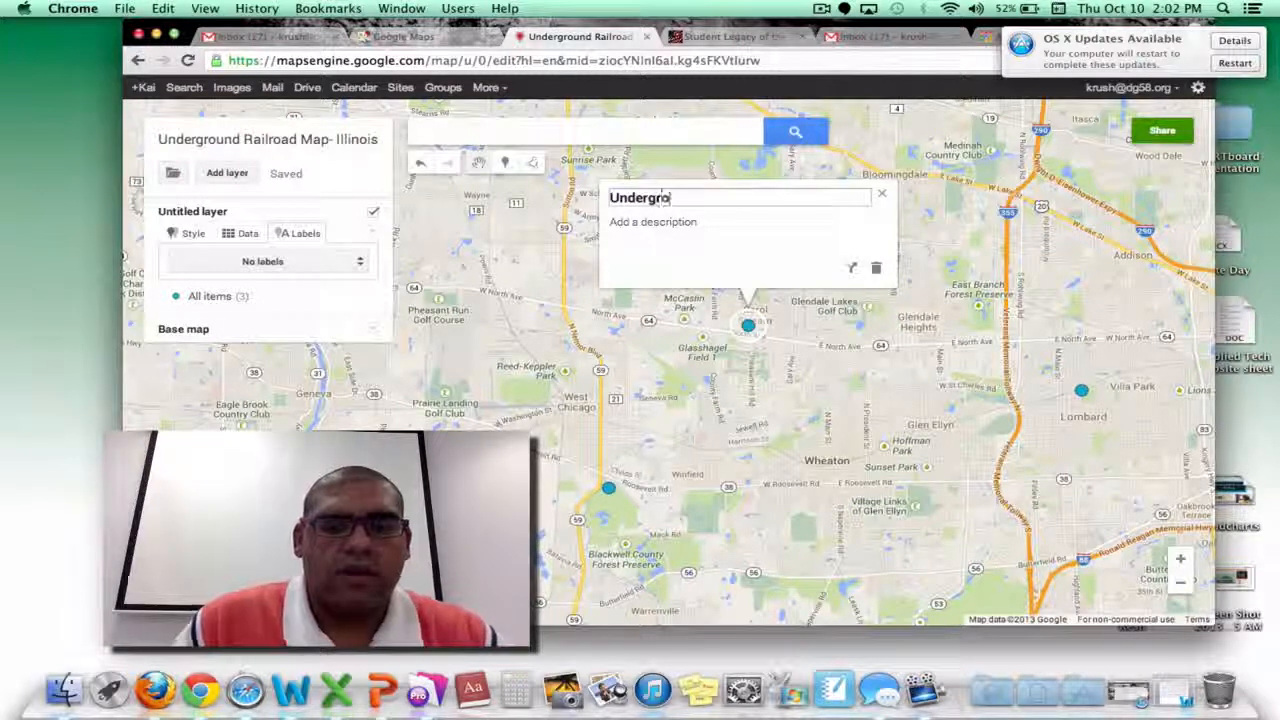
pyautogui.write('und Railro')
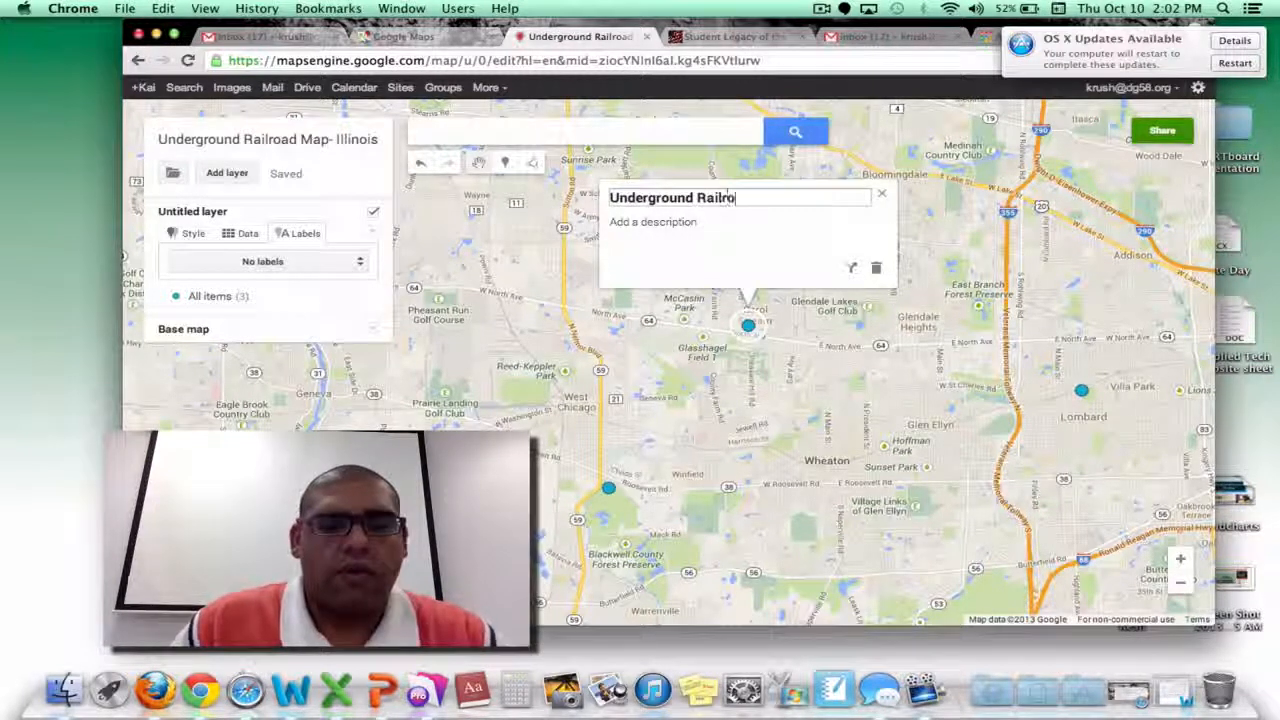
pyautogui.write('ad #3')
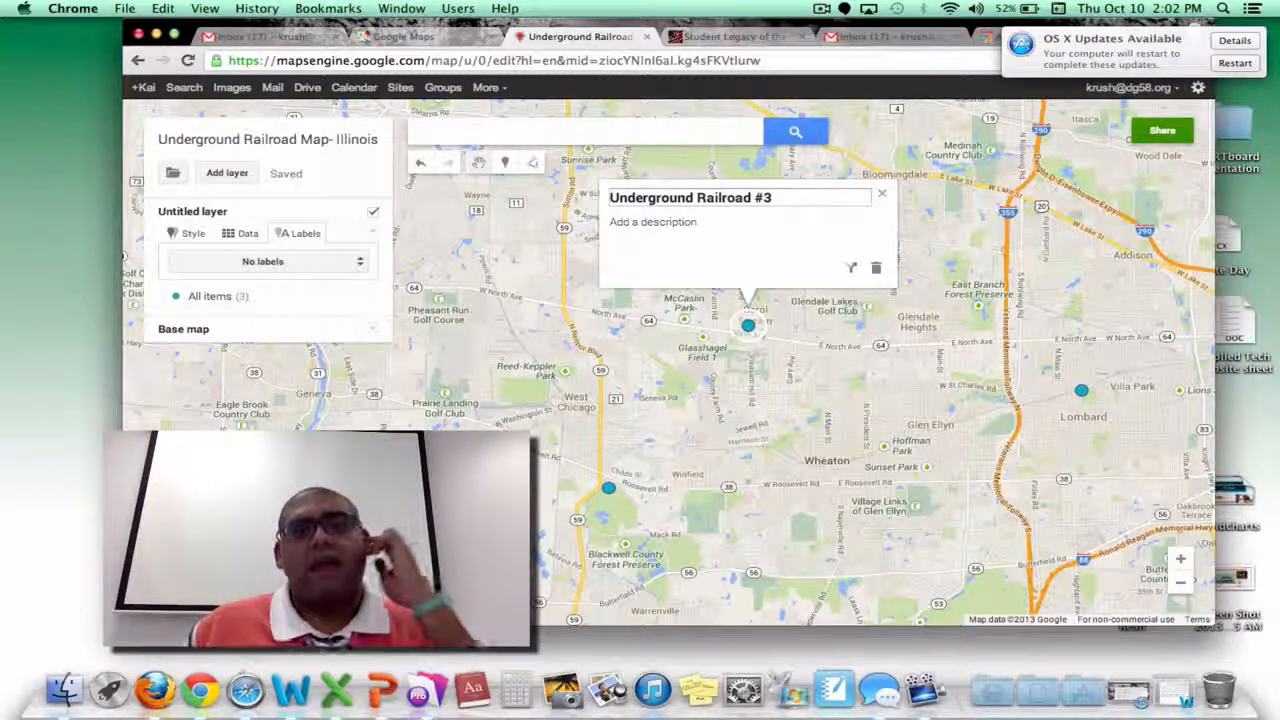
# Step: Give the Underground Railroad #3 marker the description "dkfnaebfgu" and close its card
pyautogui.click(674, 228)
pyautogui.write('dkfnaebfgu')
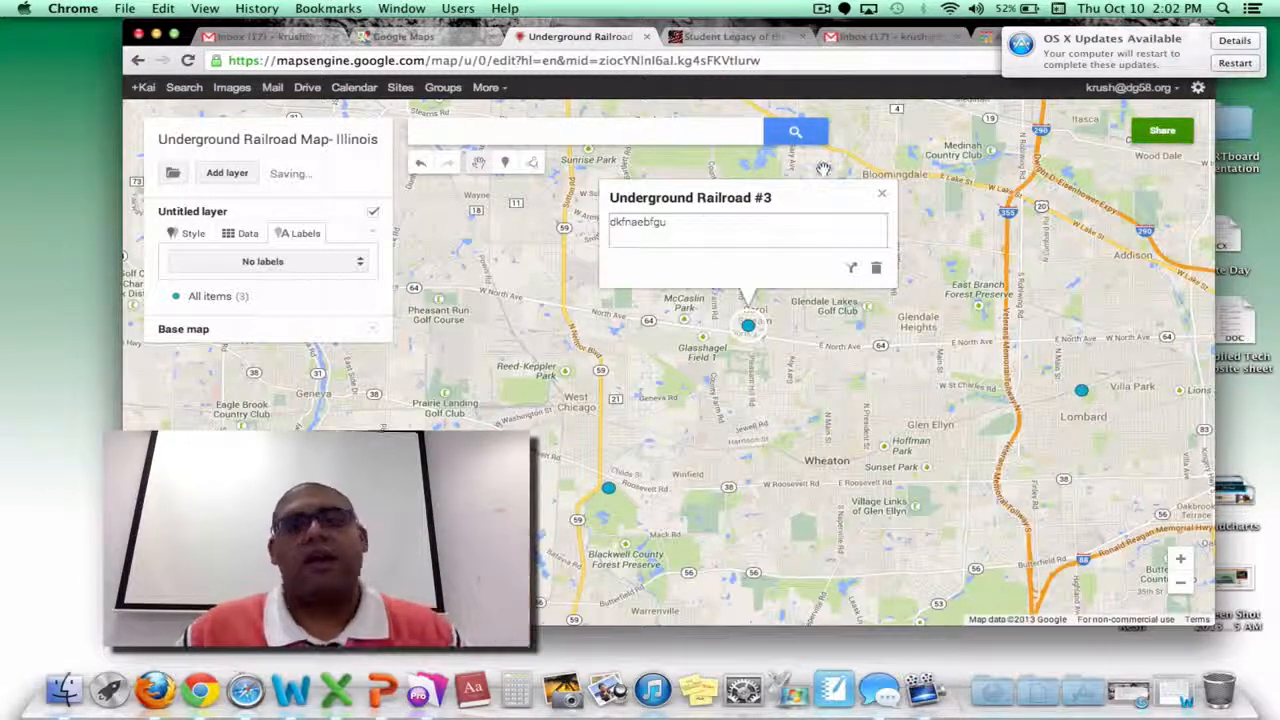
pyautogui.click(883, 197)
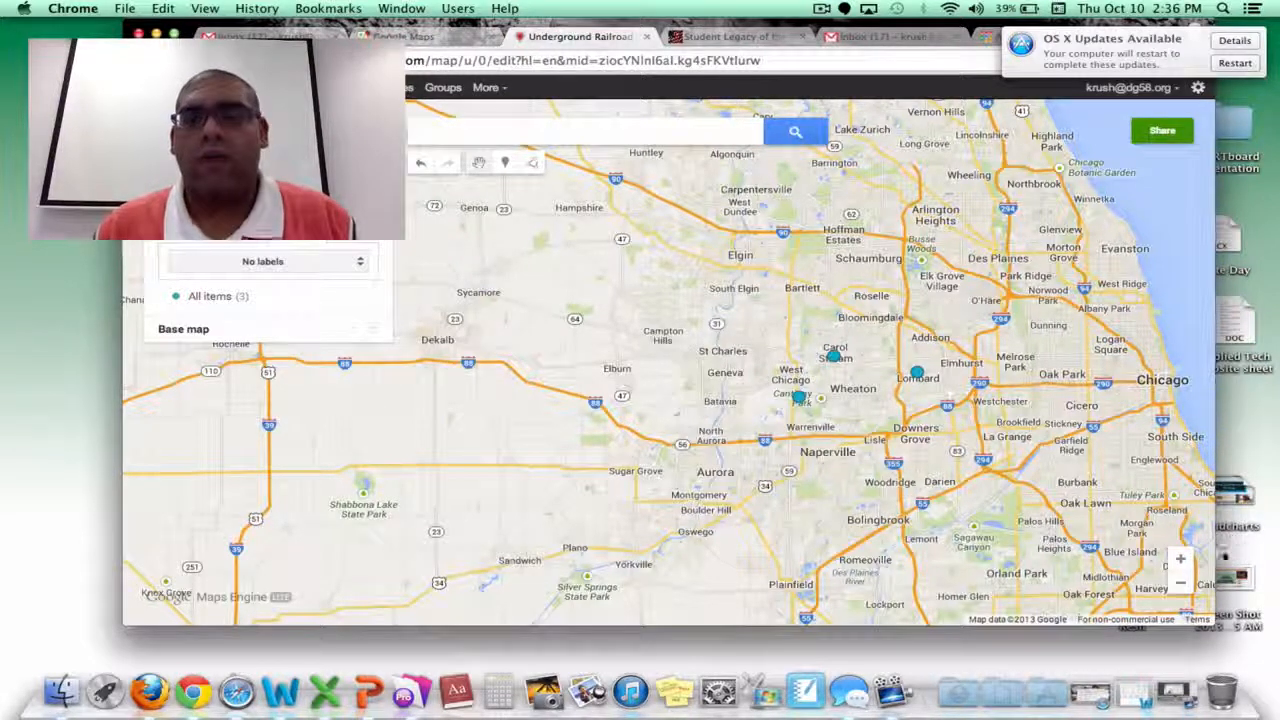
# Step: Place a new marker at Macon, Georgia, on the map
pyautogui.click(1181, 584)
pyautogui.click(1181, 584)
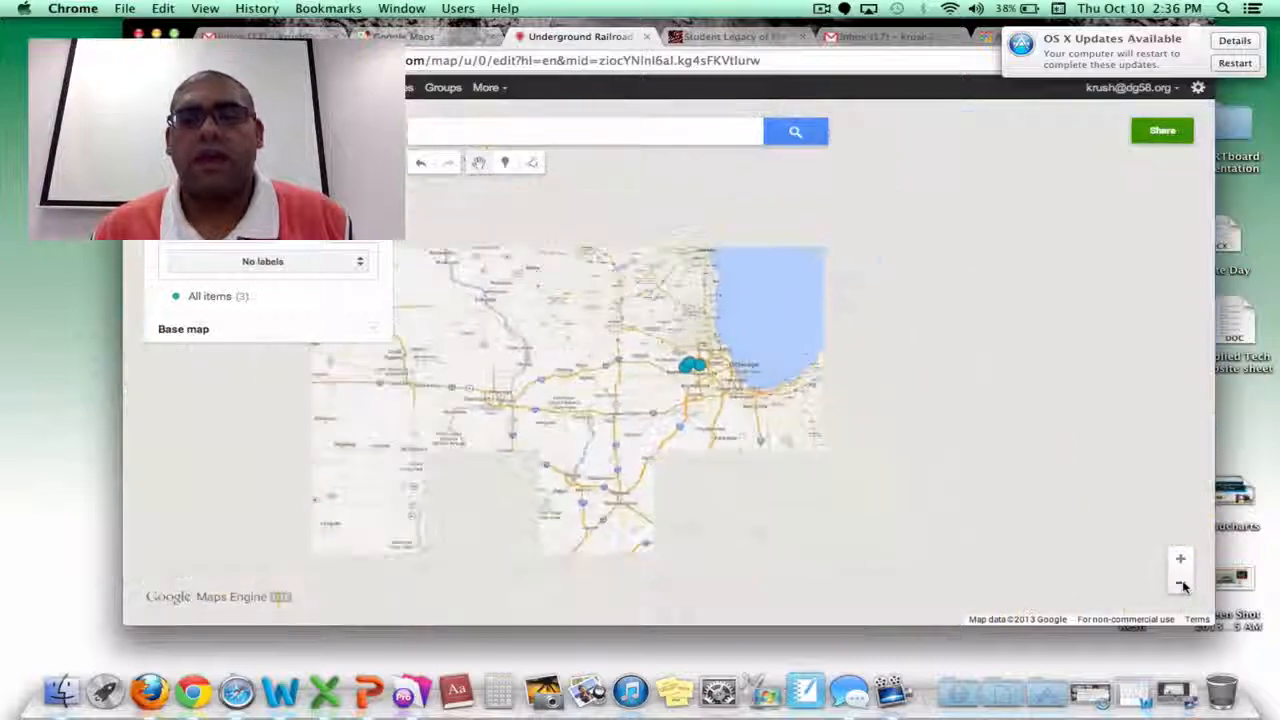
pyautogui.moveTo(1100, 600); pyautogui.dragTo(842, 419)
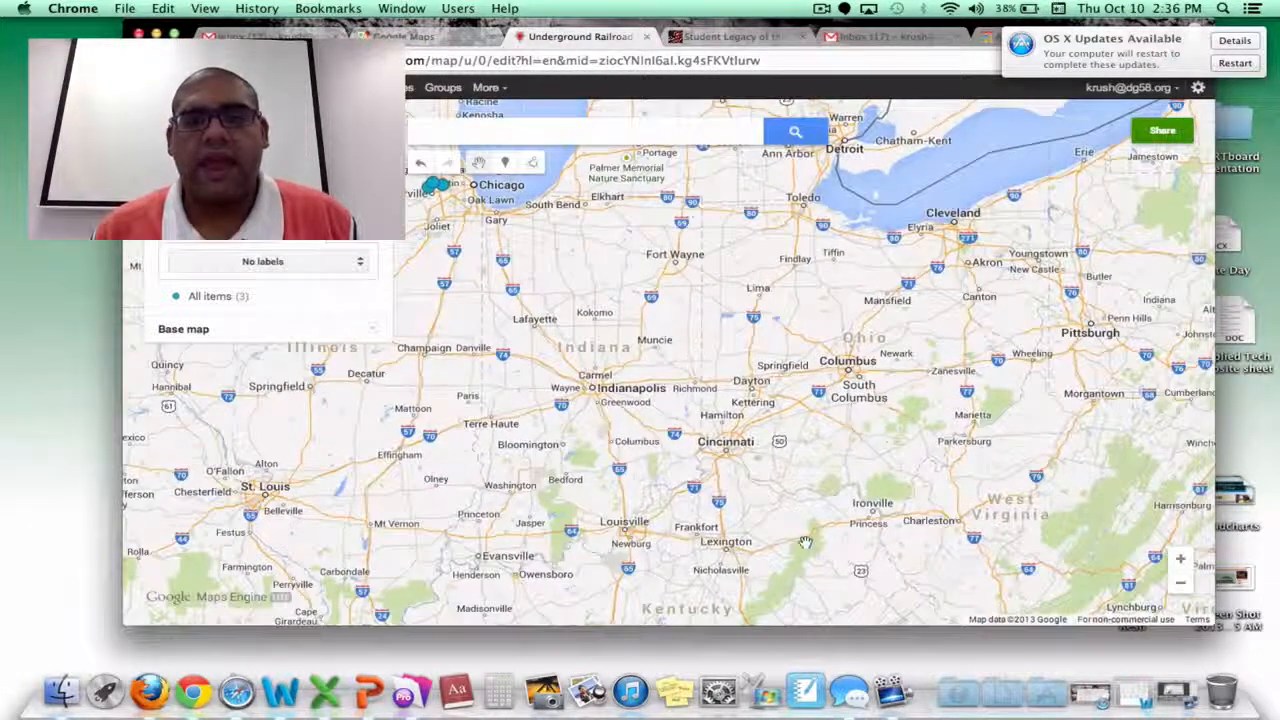
pyautogui.moveTo(805, 542); pyautogui.dragTo(835, 112)
pyautogui.moveTo(840, 543); pyautogui.dragTo(840, 152)
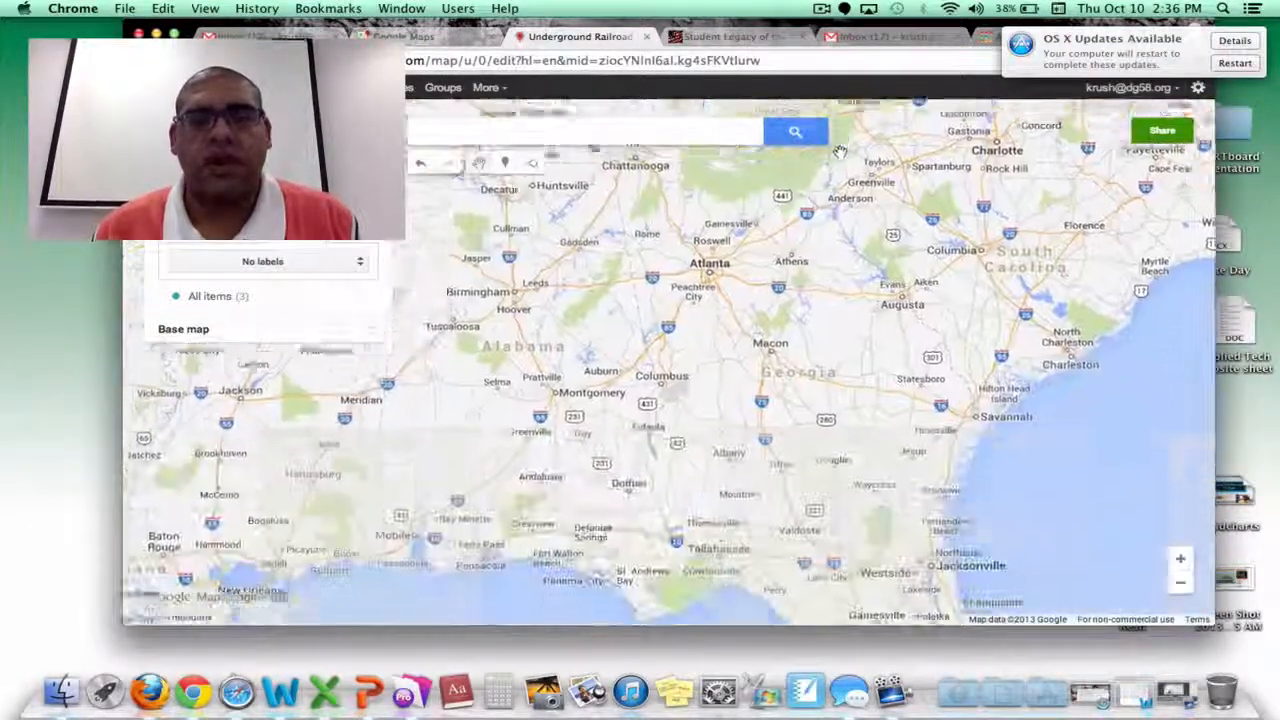
pyautogui.moveTo(815, 391); pyautogui.dragTo(940, 411)
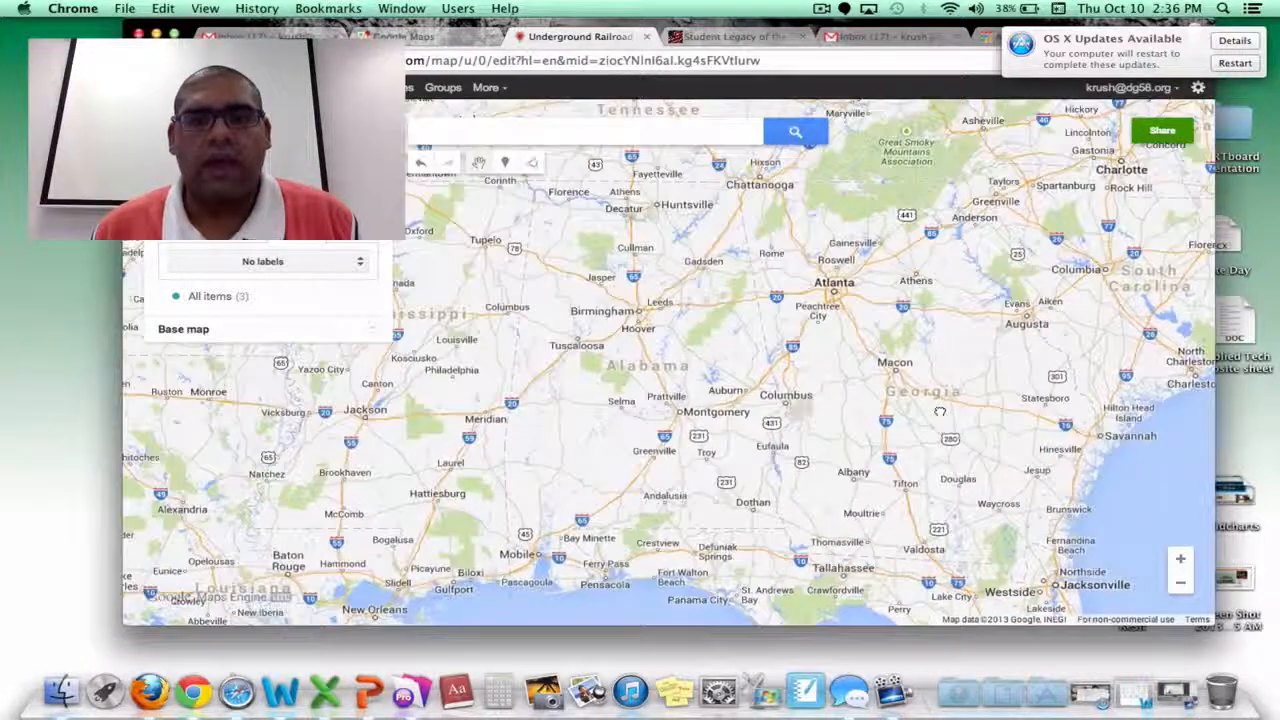
pyautogui.moveTo(852, 244); pyautogui.dragTo(826, 310)
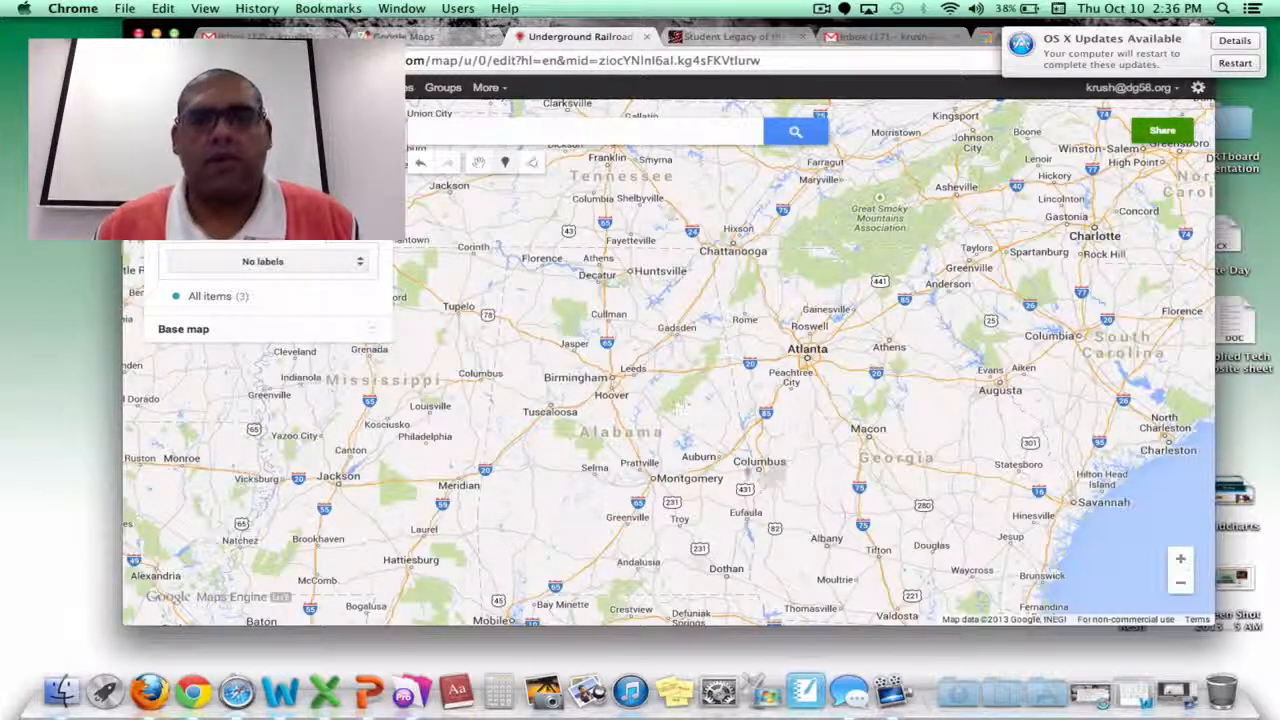
pyautogui.click(867, 436)
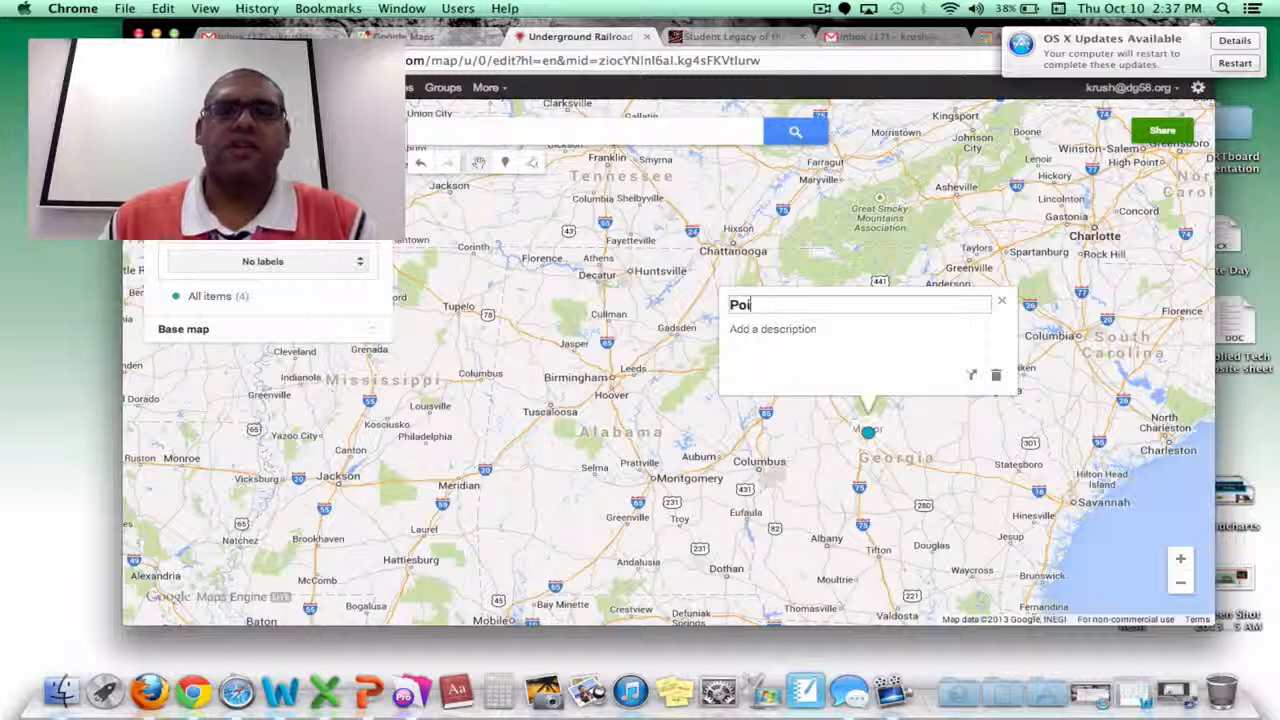
# Step: Title the Macon marker "Sugar Farms Planation" and close its card
pyautogui.press('BackSpace')
pyautogui.press('BackSpace')
pyautogui.write('lanation')
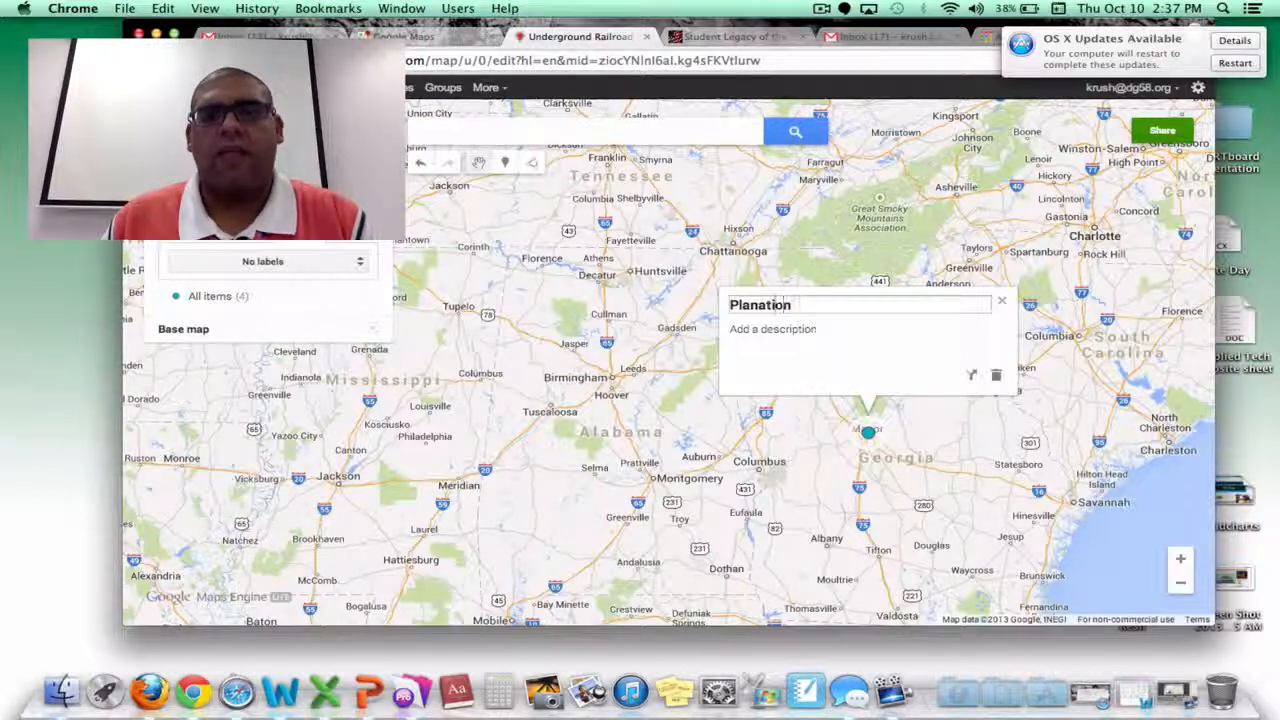
pyautogui.write('Sugar Farm')
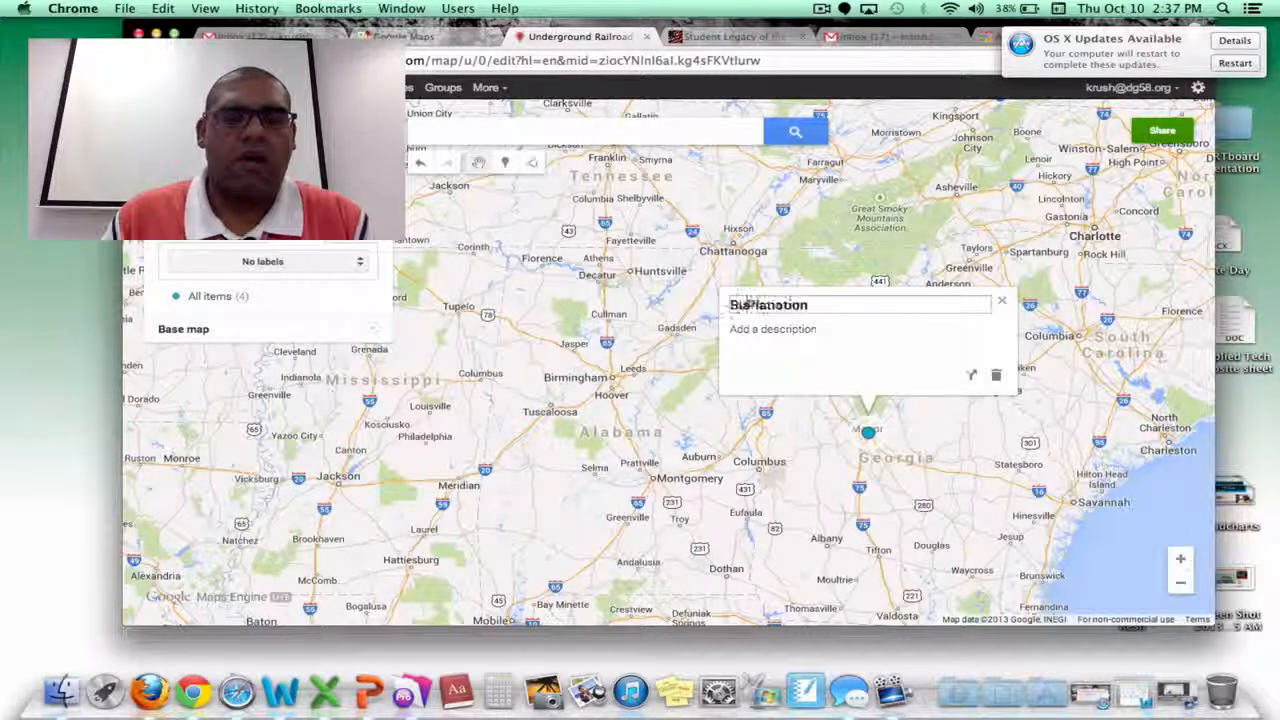
pyautogui.write('s')
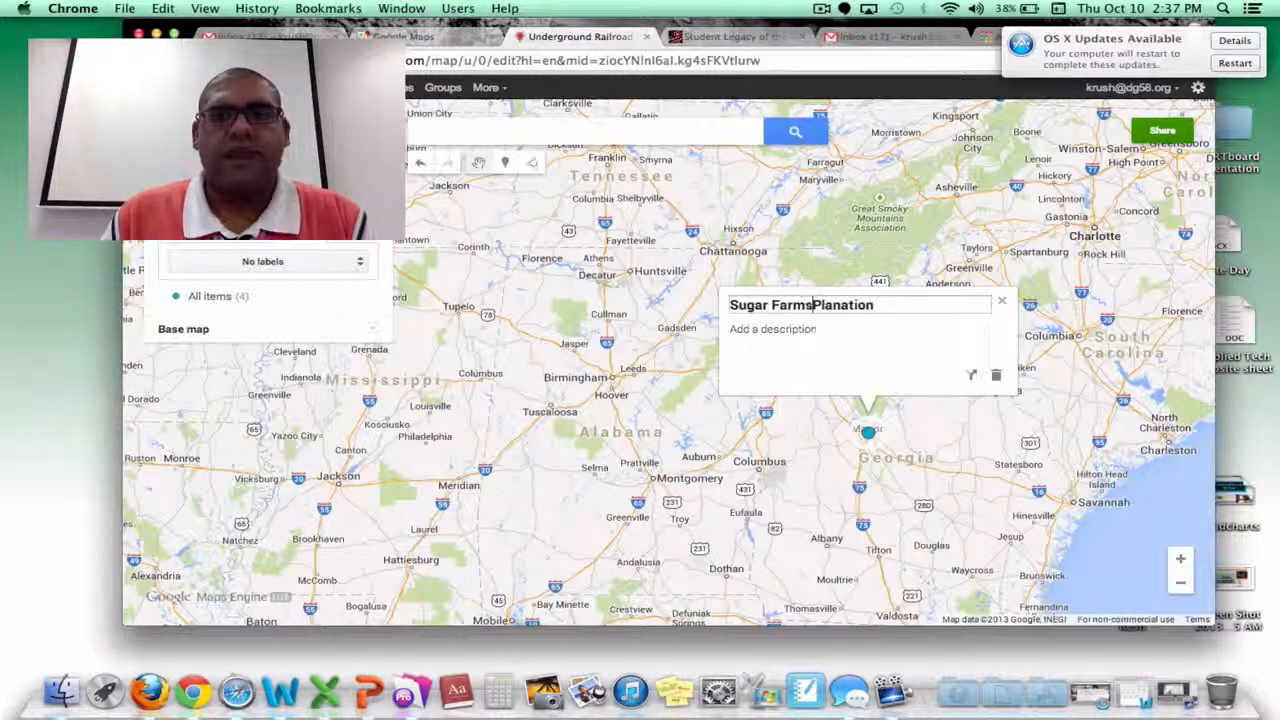
pyautogui.click(859, 307)
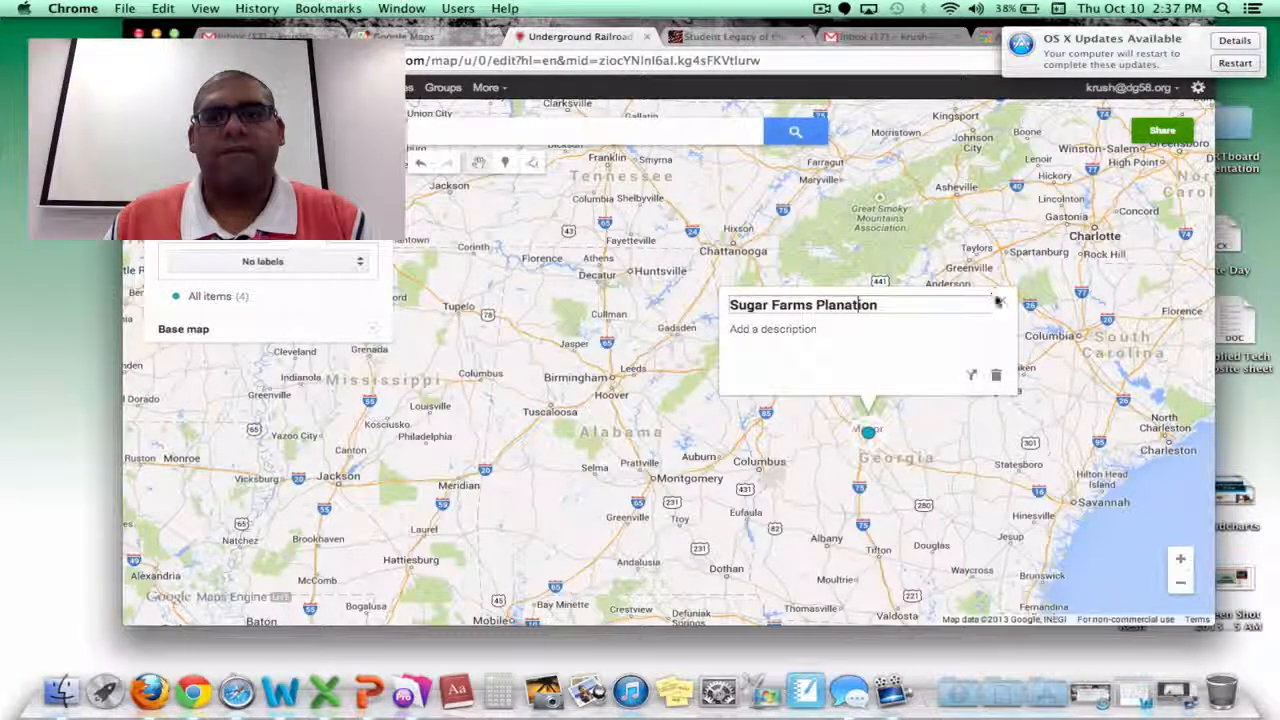
pyautogui.click(960, 437)
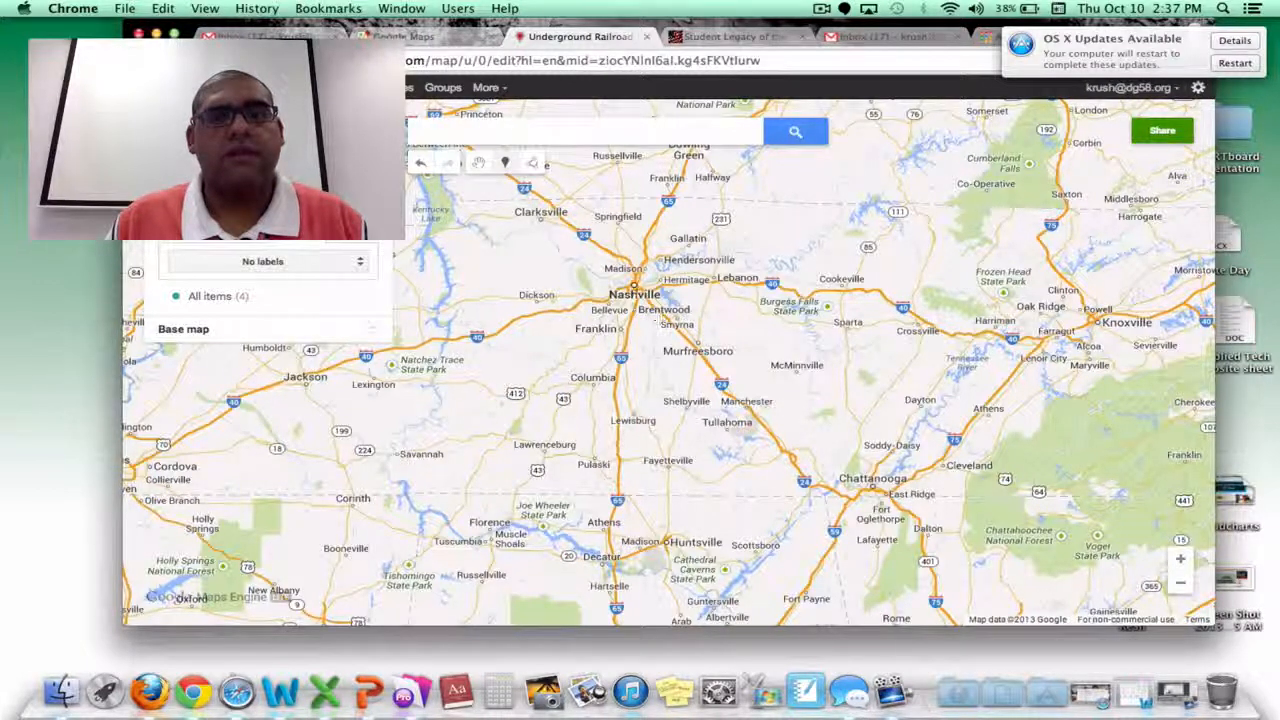
# Step: Place a new marker at Murfreesboro, Tennessee, title it "Underground Railroad Stop" and close its card
pyautogui.click(696, 340)
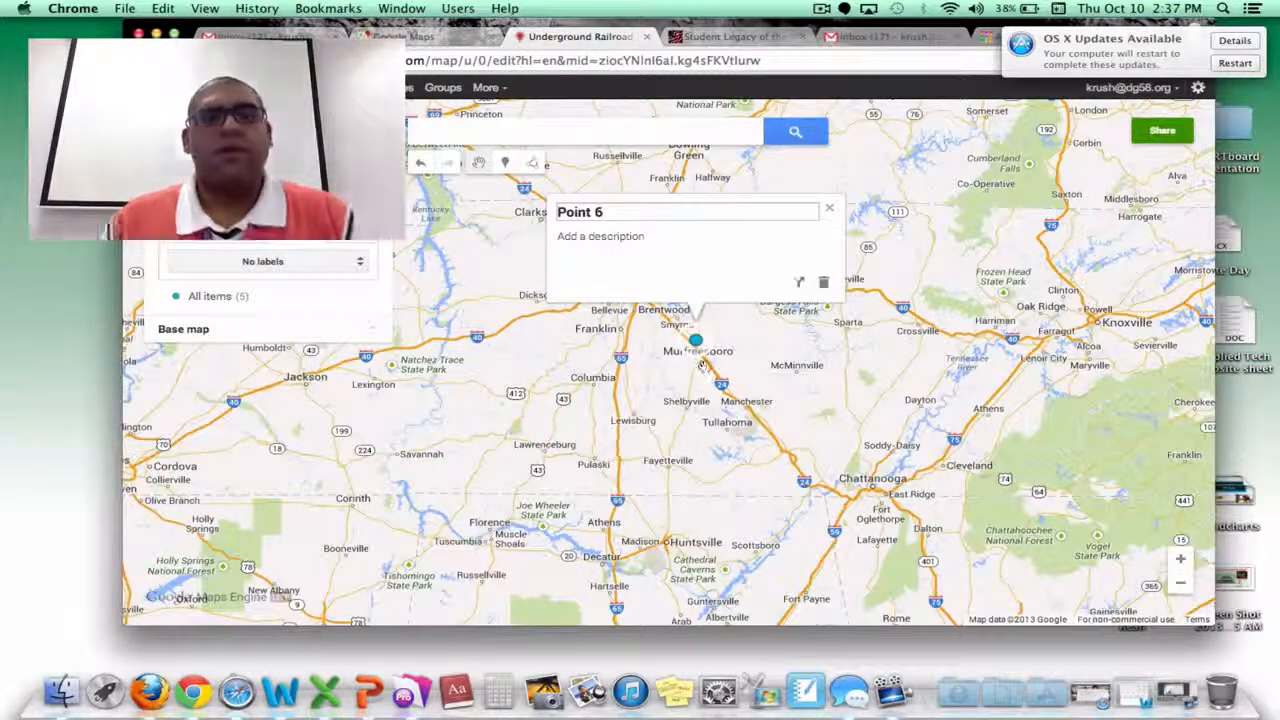
pyautogui.press('BackSpace')
pyautogui.press('BackSpace')
pyautogui.press('BackSpace')
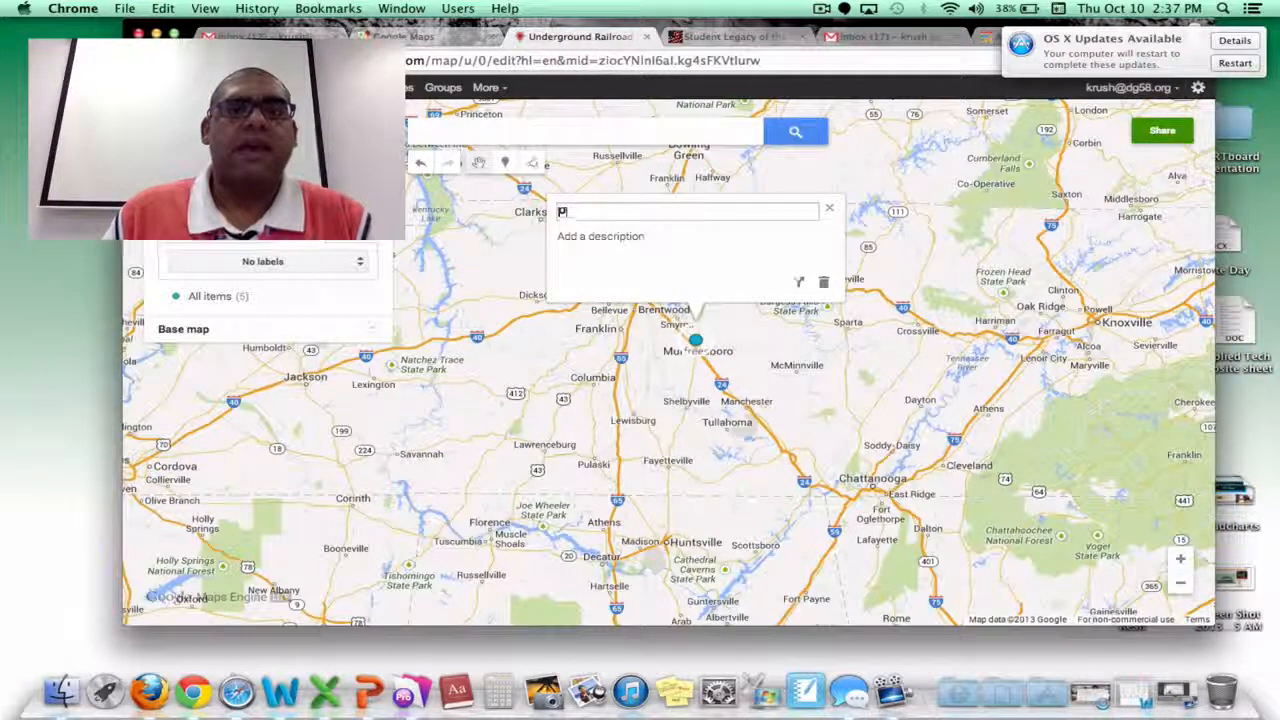
pyautogui.write('Un')
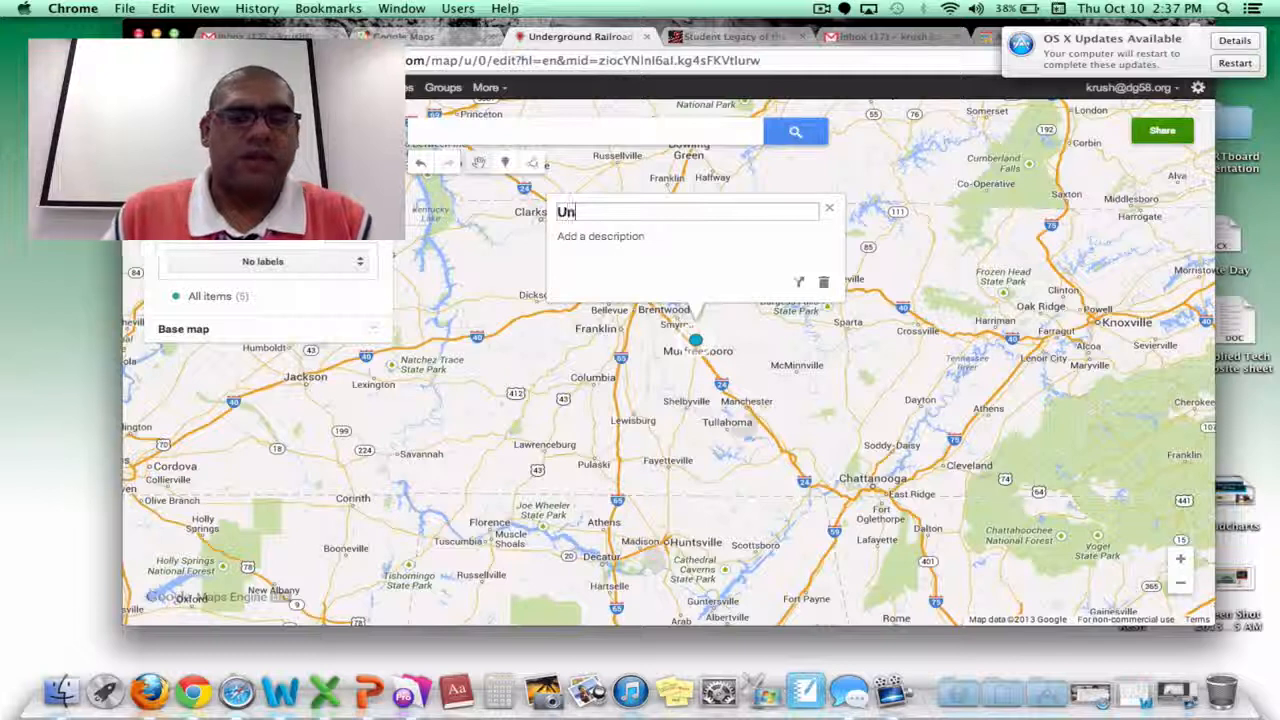
pyautogui.write('derground ')
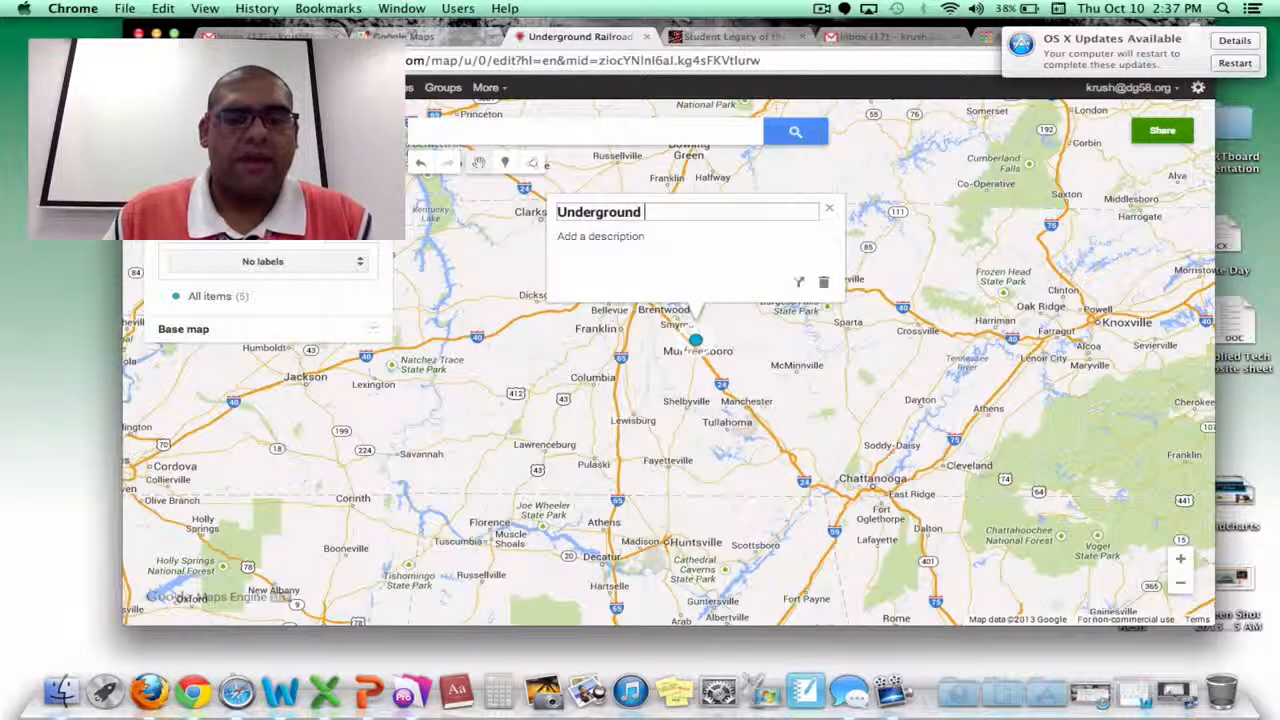
pyautogui.write('Railroad')
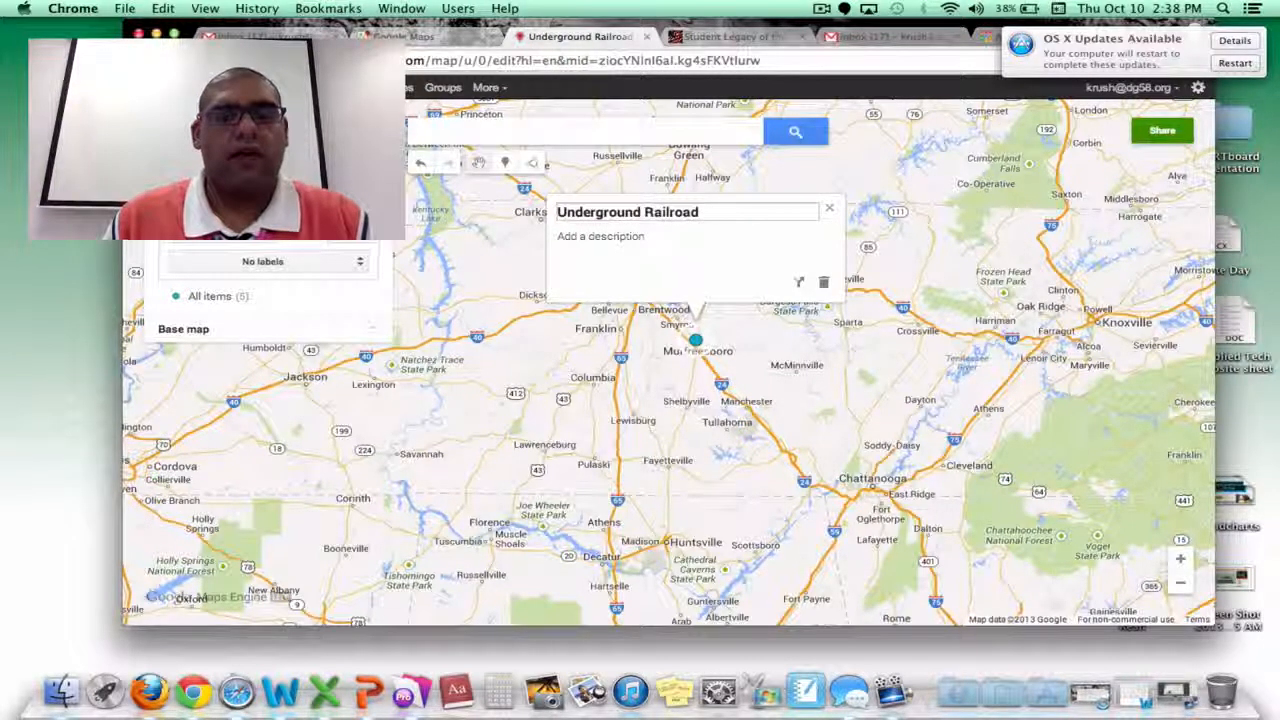
pyautogui.write('top')
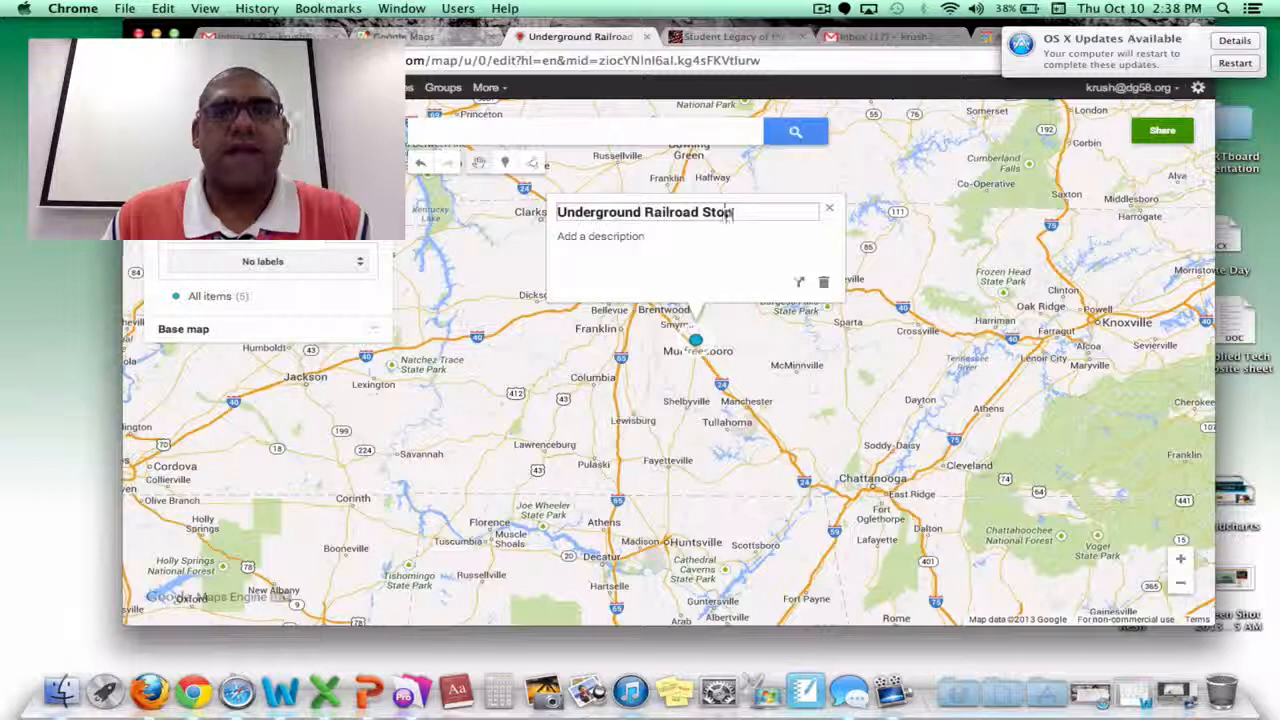
pyautogui.click(831, 212)
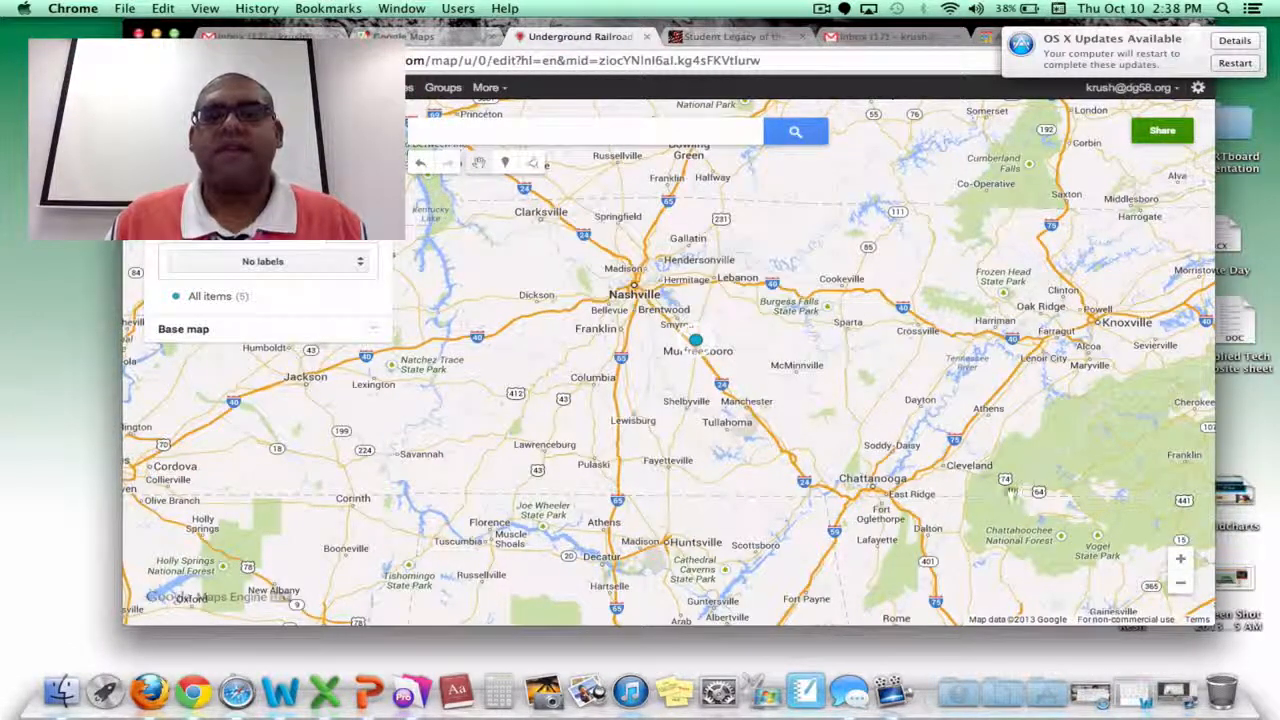
# Step: View the card of the marker at Macon, Georgia, and close it
pyautogui.click(1180, 582)
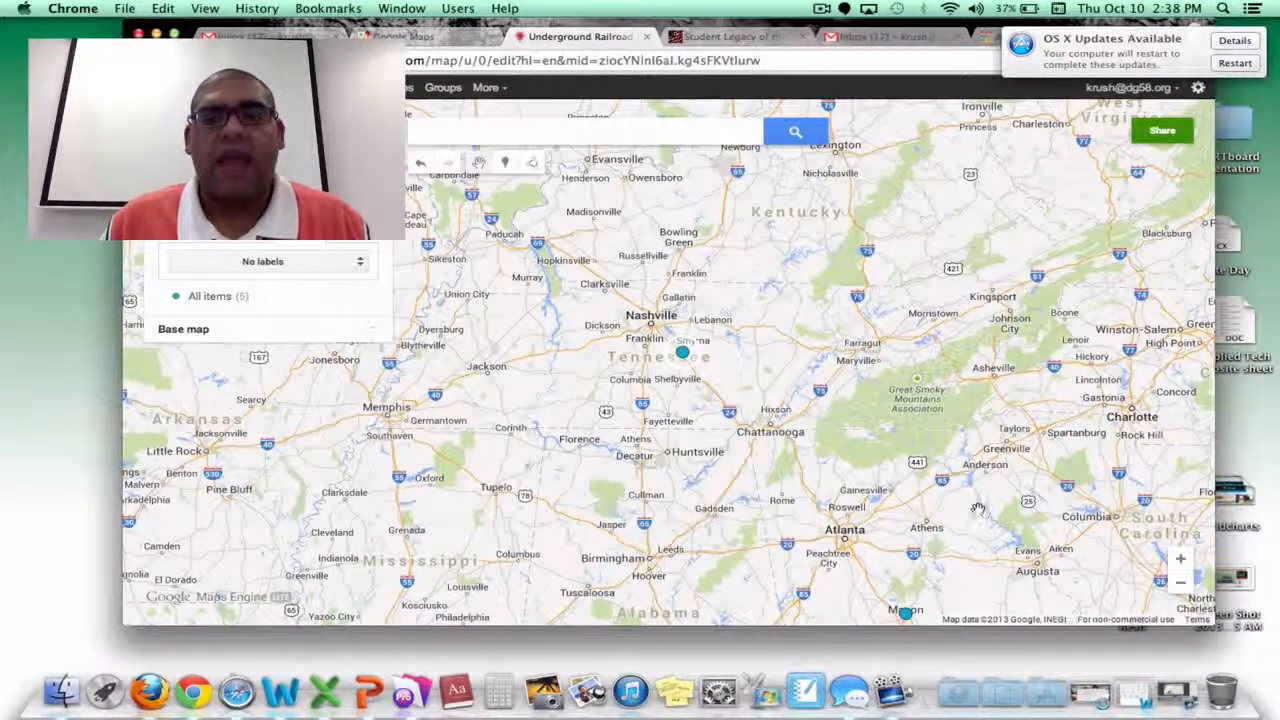
pyautogui.moveTo(978, 512); pyautogui.dragTo(931, 392)
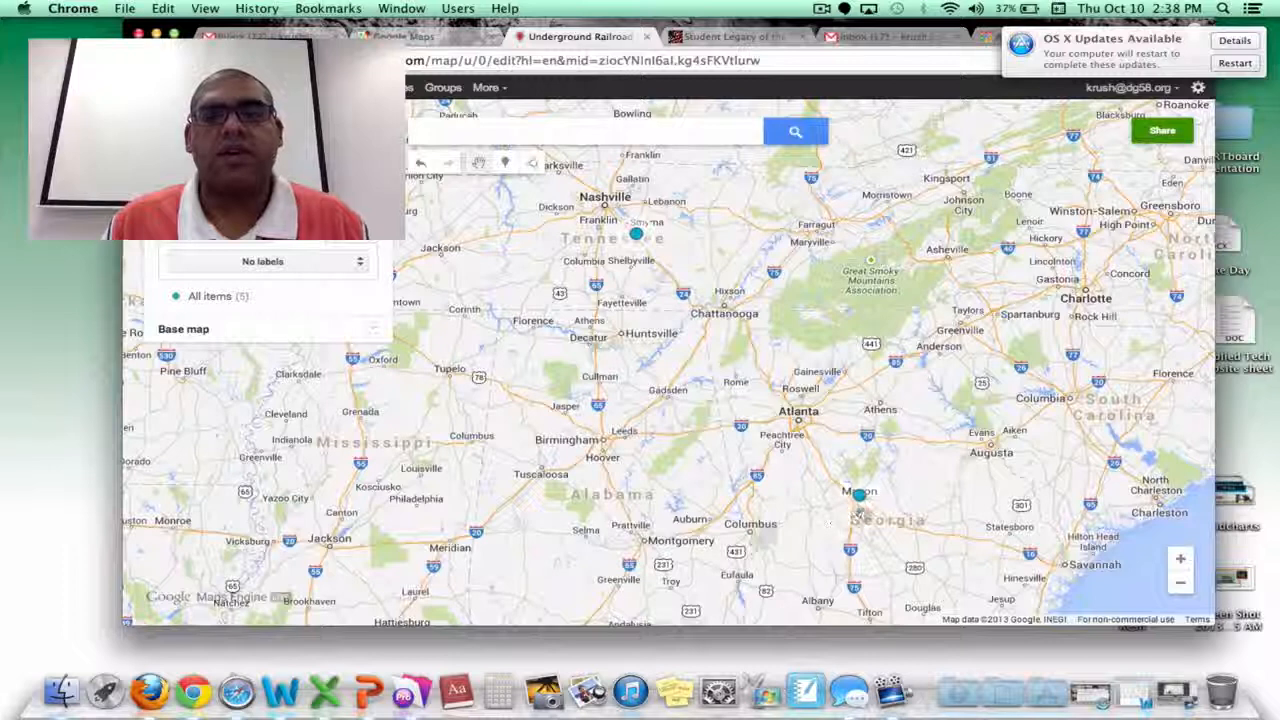
pyautogui.click(861, 498)
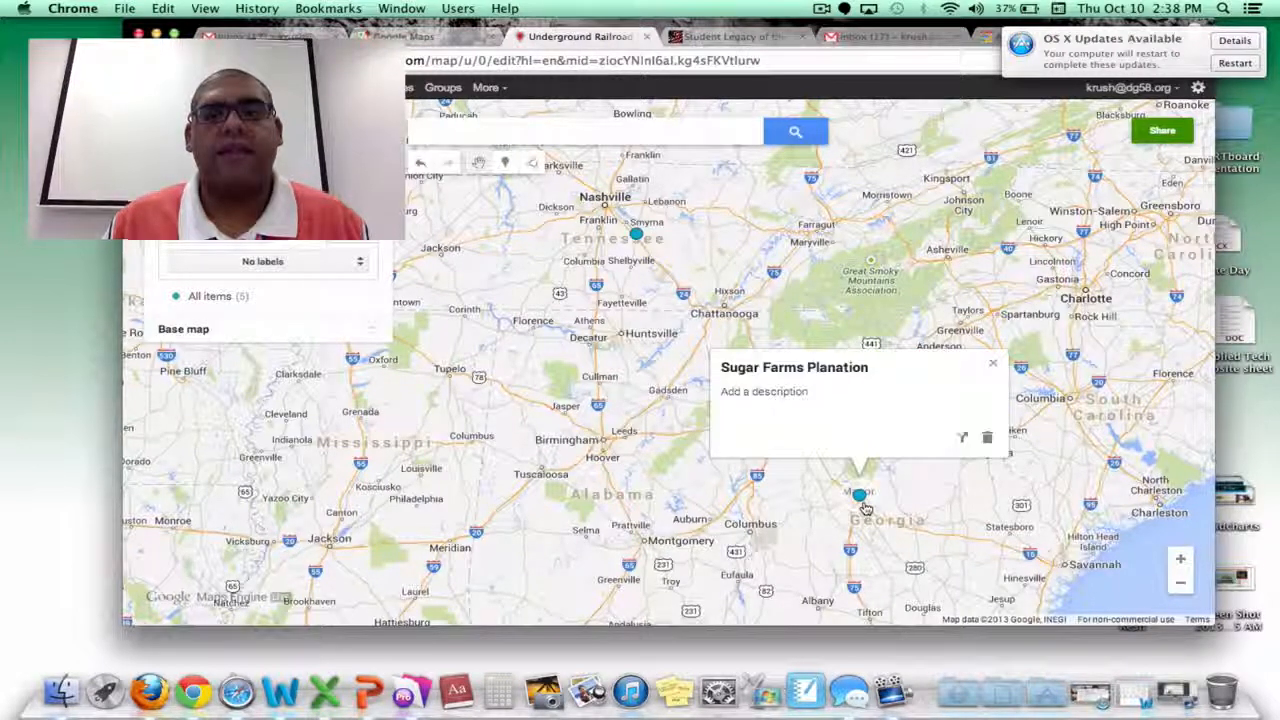
pyautogui.click(870, 265)
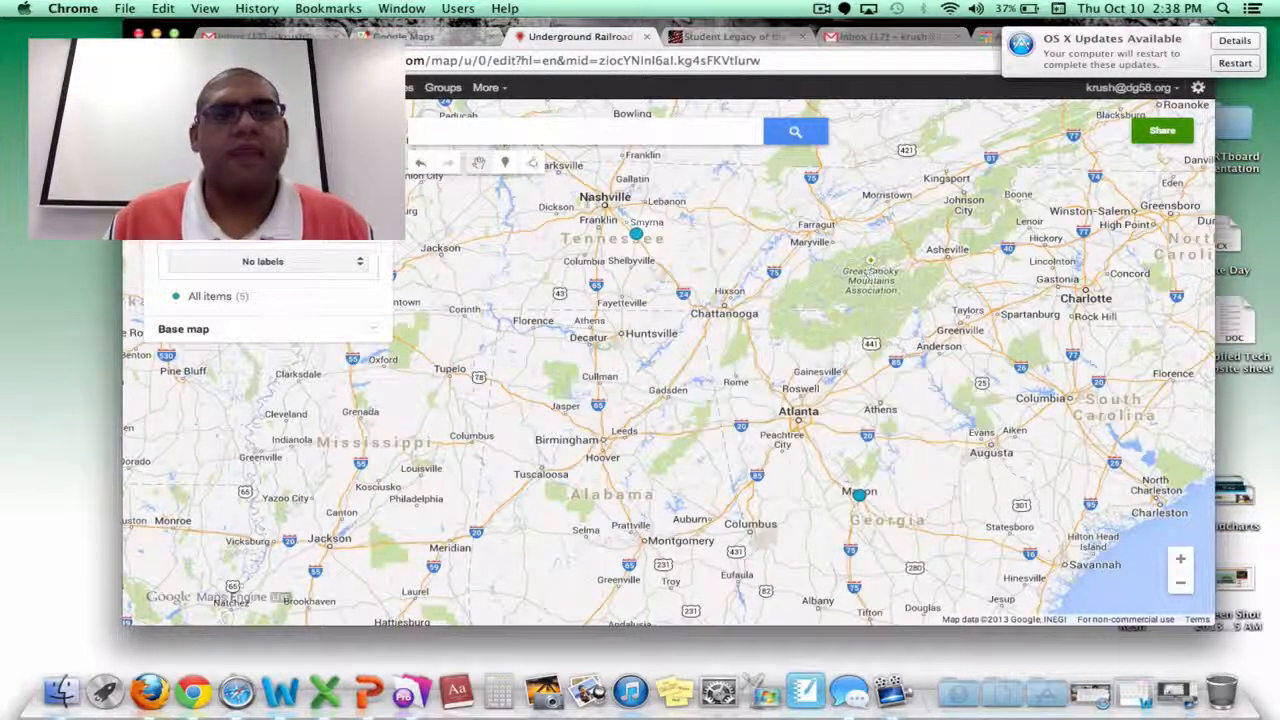
# Step: Draw a line from the Macon marker through the Murfreesboro marker to the markers west of Chicago
pyautogui.click(1180, 582)
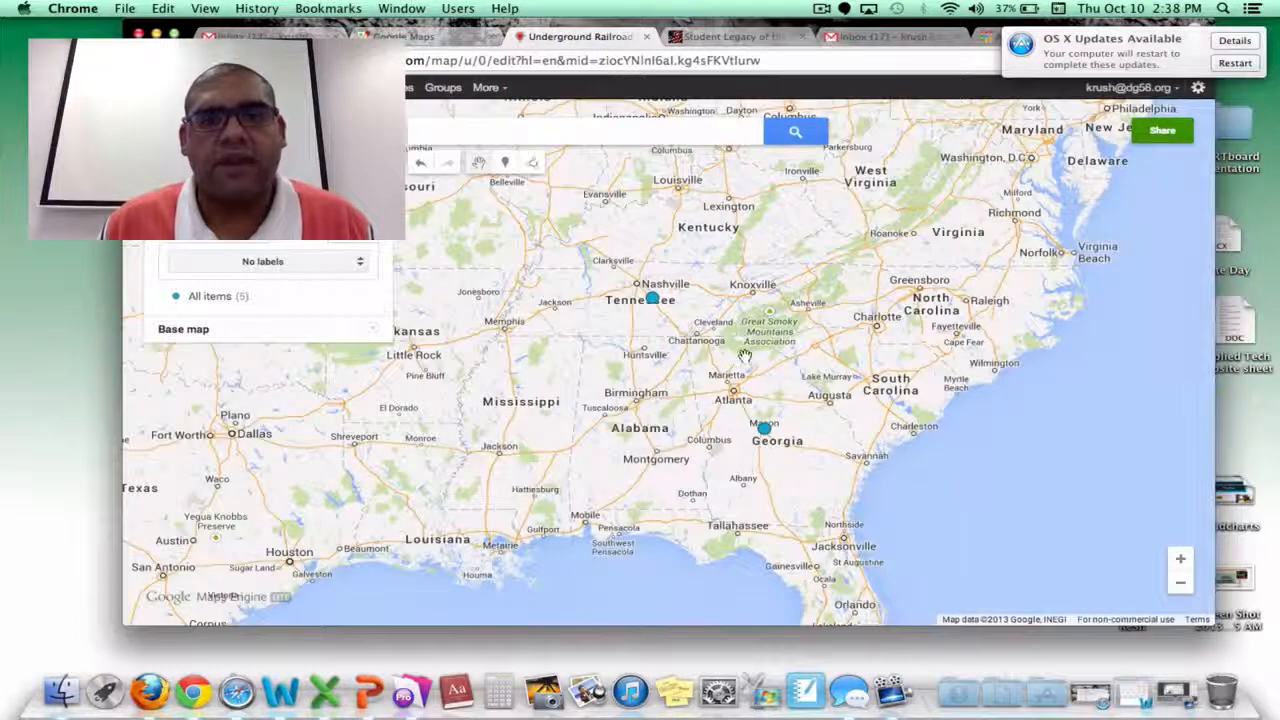
pyautogui.moveTo(745, 355); pyautogui.dragTo(815, 516)
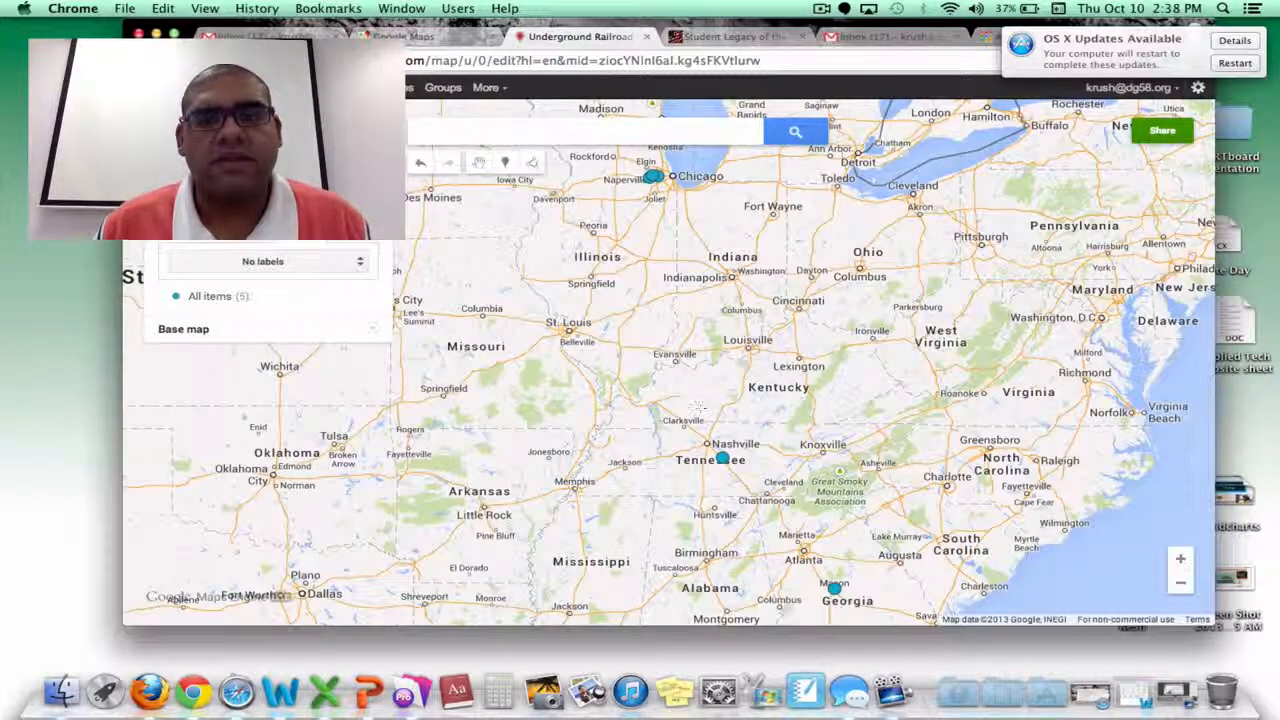
pyautogui.click(834, 589)
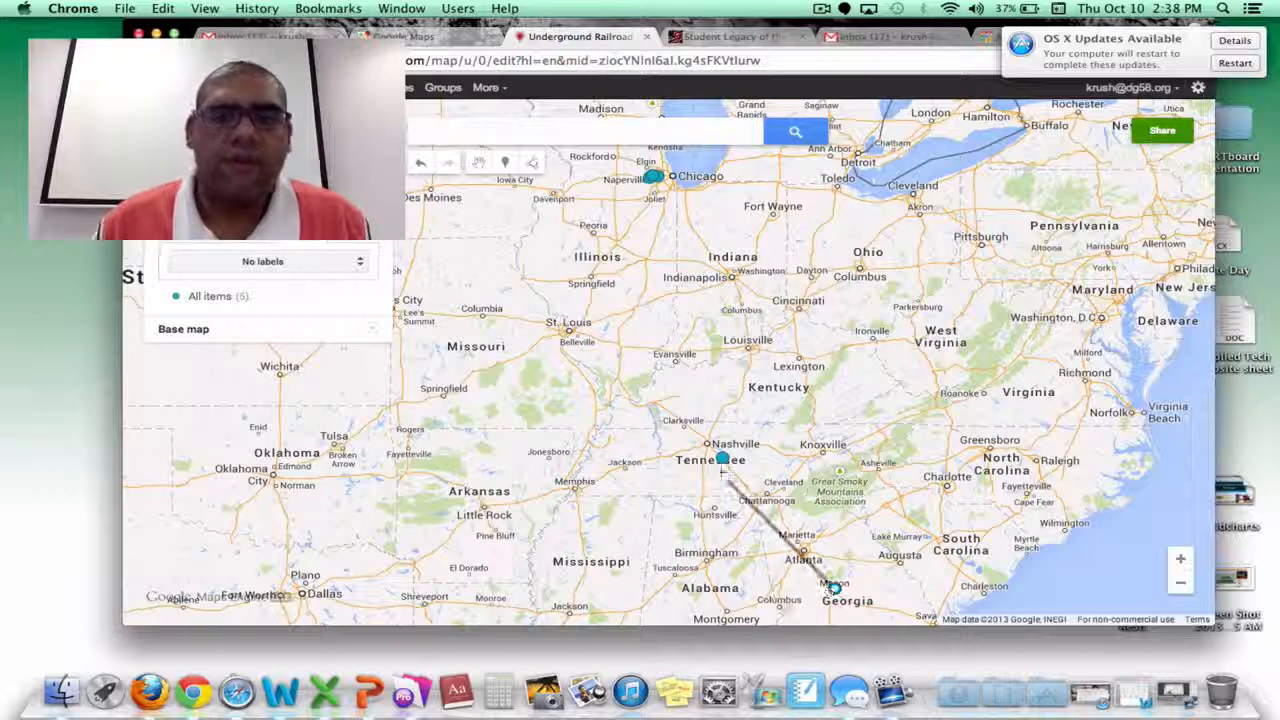
pyautogui.click(722, 458)
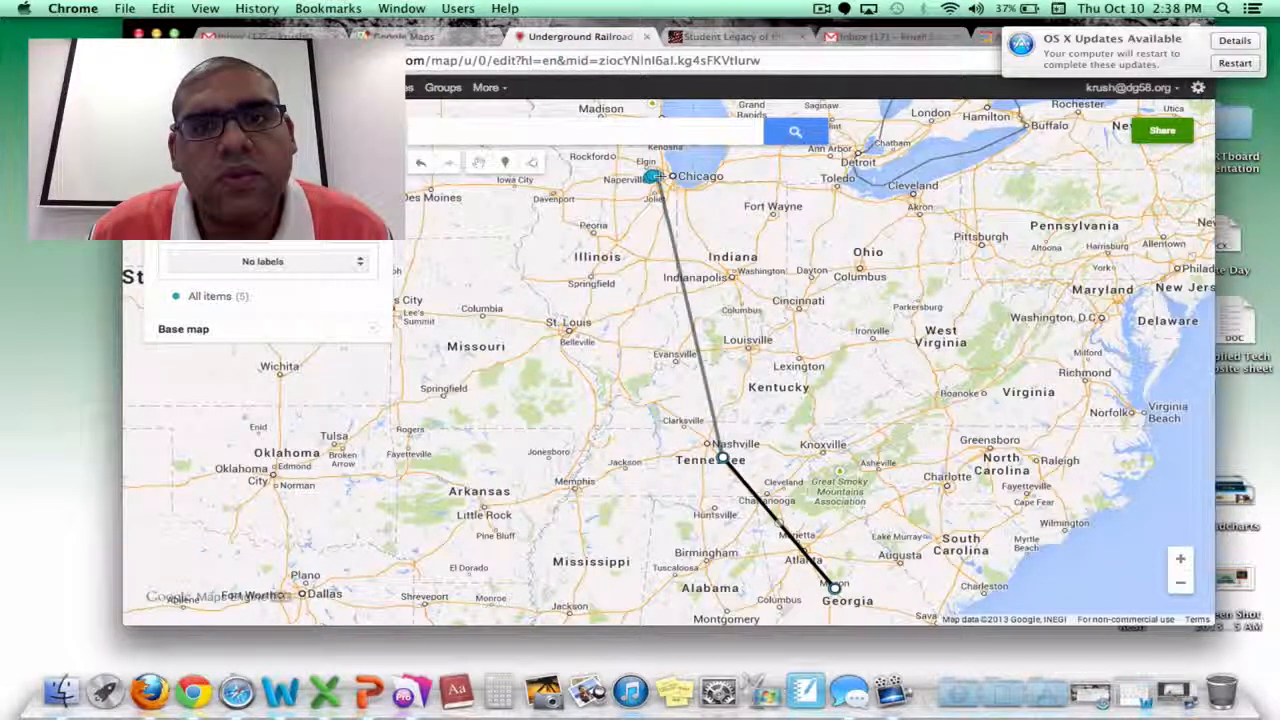
pyautogui.click(652, 176)
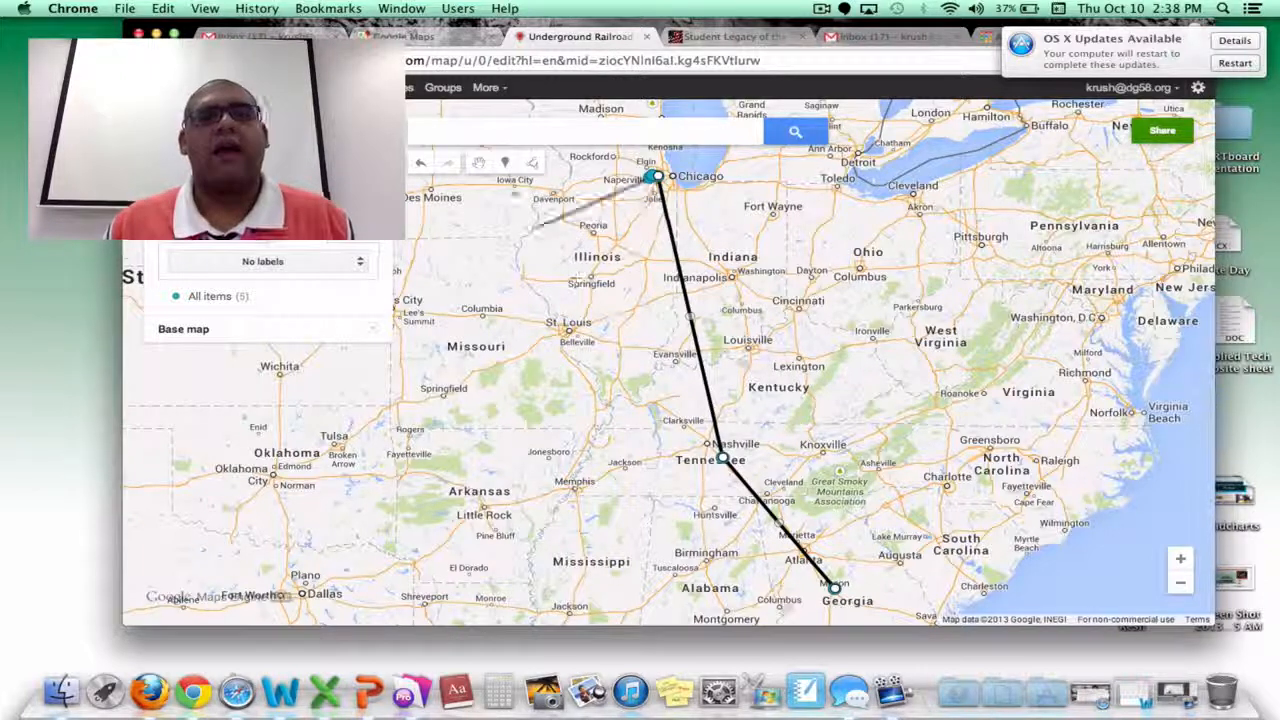
pyautogui.click(532, 162)
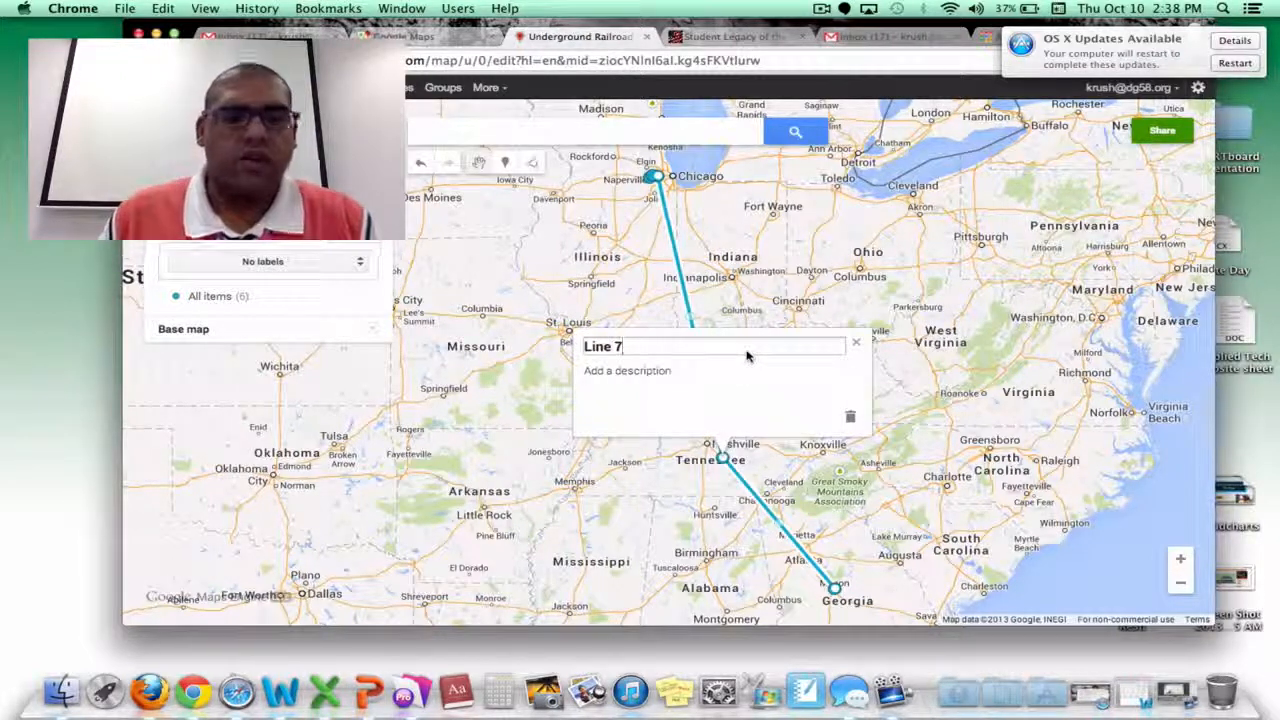
# Step: Replace the new line's title with "Passage of the slaves to freedom"
pyautogui.write('Path')
pyautogui.write('age')
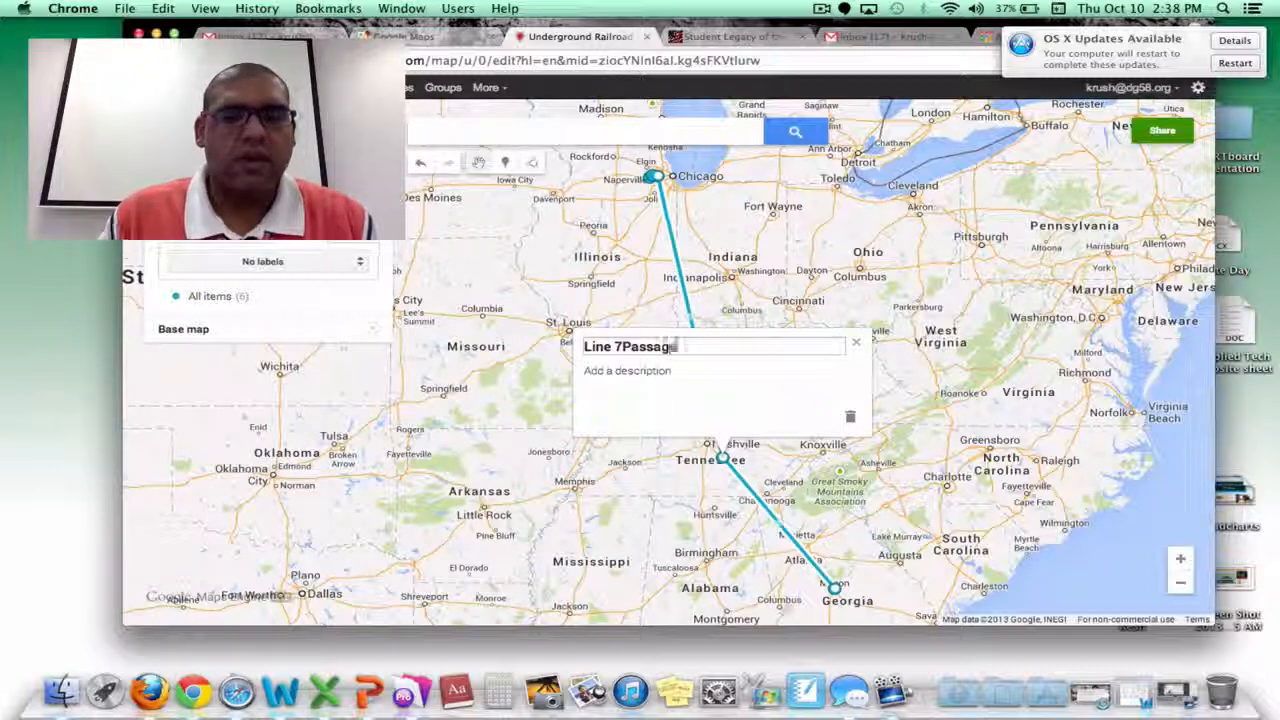
pyautogui.press('BackSpace')
pyautogui.press('BackSpace')
pyautogui.press('BackSpace')
pyautogui.press('BackSpace')
pyautogui.press('BackSpace')
pyautogui.press('BackSpace')
pyautogui.press('BackSpace')
pyautogui.press('BackSpace')
pyautogui.press('BackSpace')
pyautogui.press('BackSpace')
pyautogui.press('BackSpace')
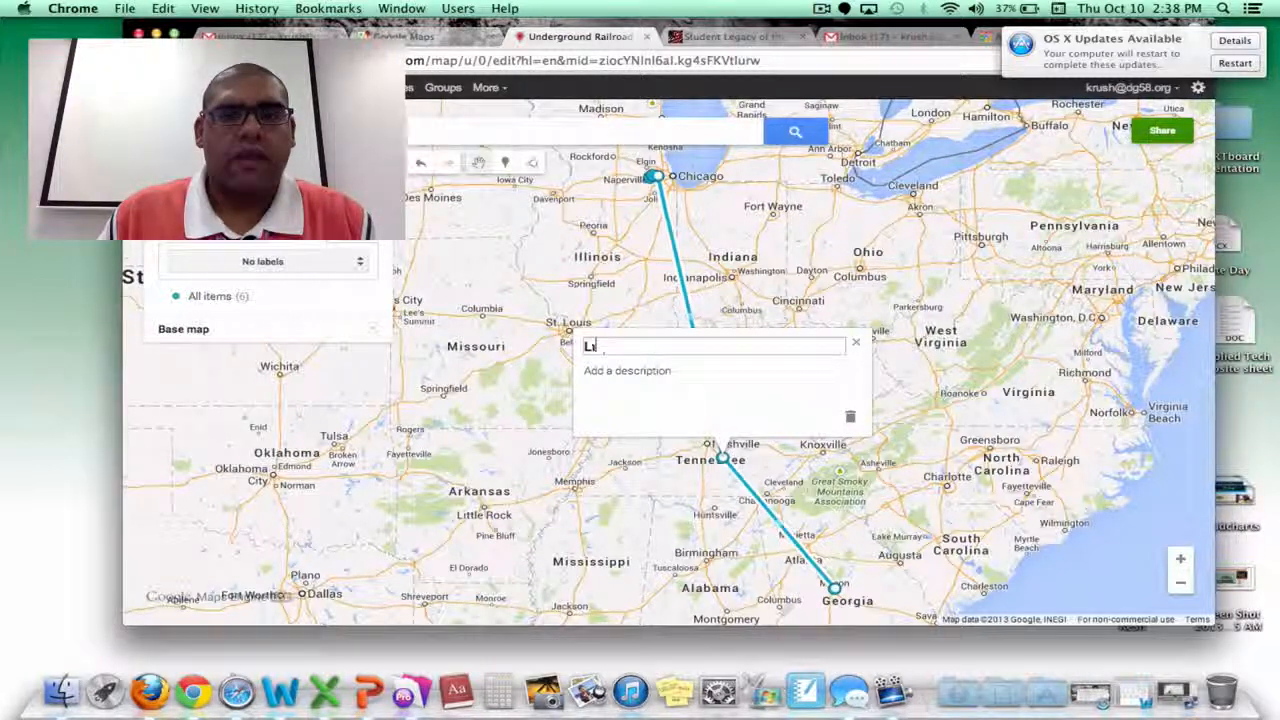
pyautogui.write('Passage ')
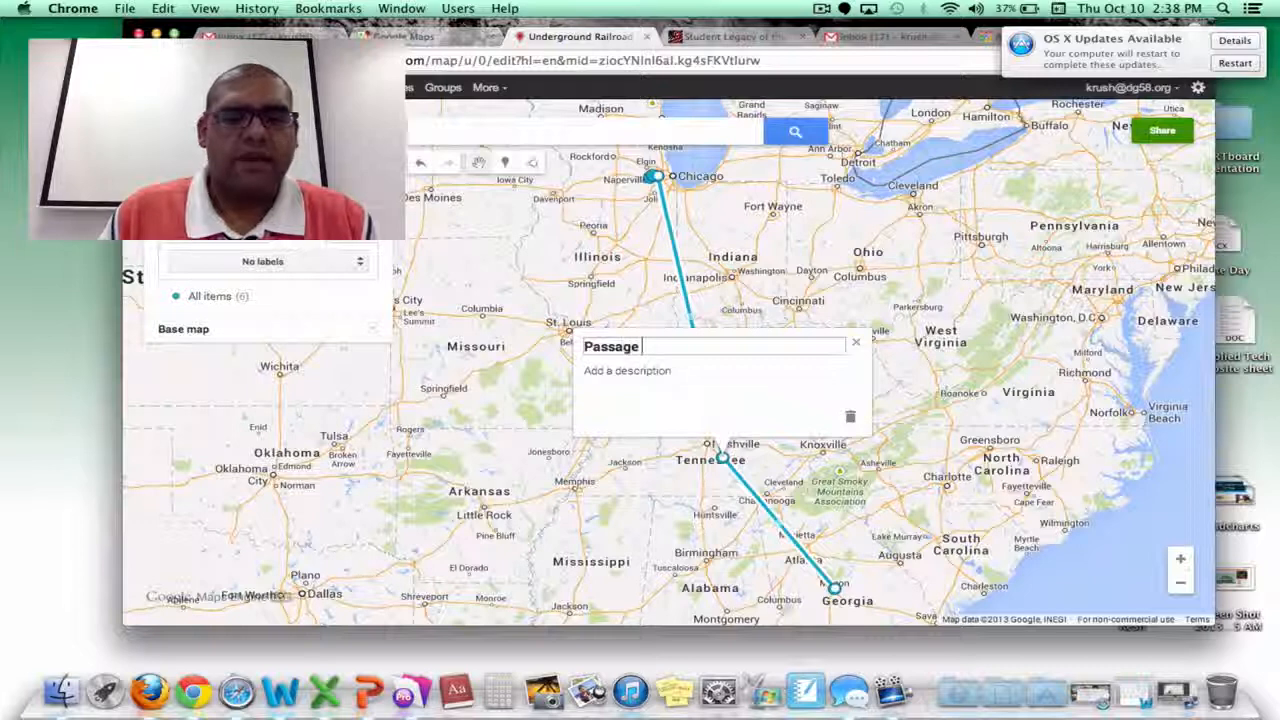
pyautogui.write('of the')
pyautogui.write(' slaves fr')
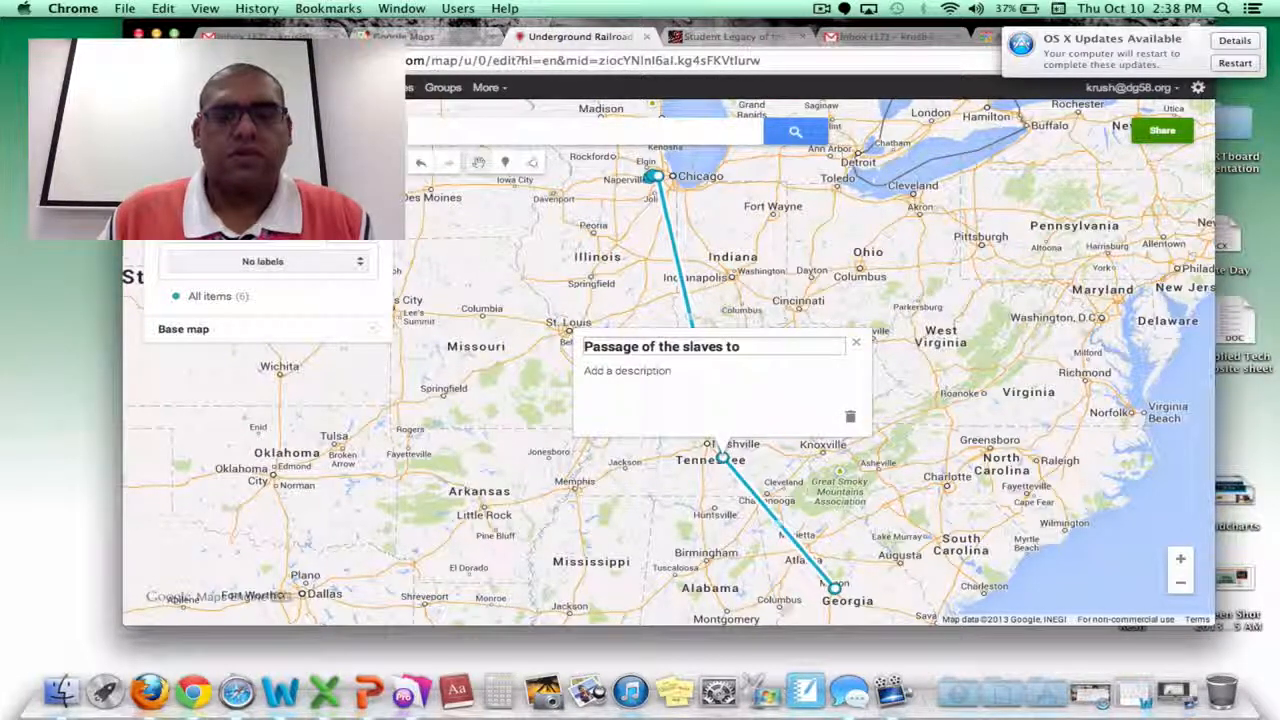
pyautogui.write(' freedom')
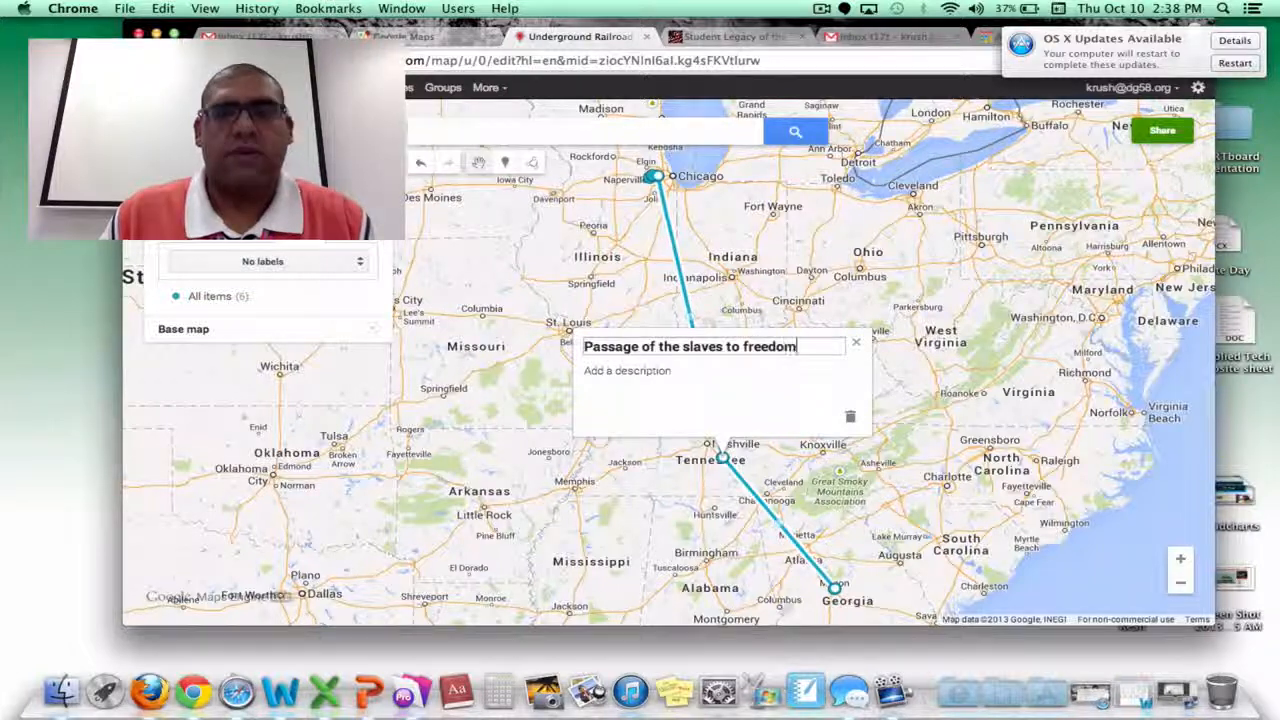
# Step: Add the description "usdgfsdgyufi" to the line titled "Passage of the slaves to freedom" and close its card
pyautogui.click(889, 432)
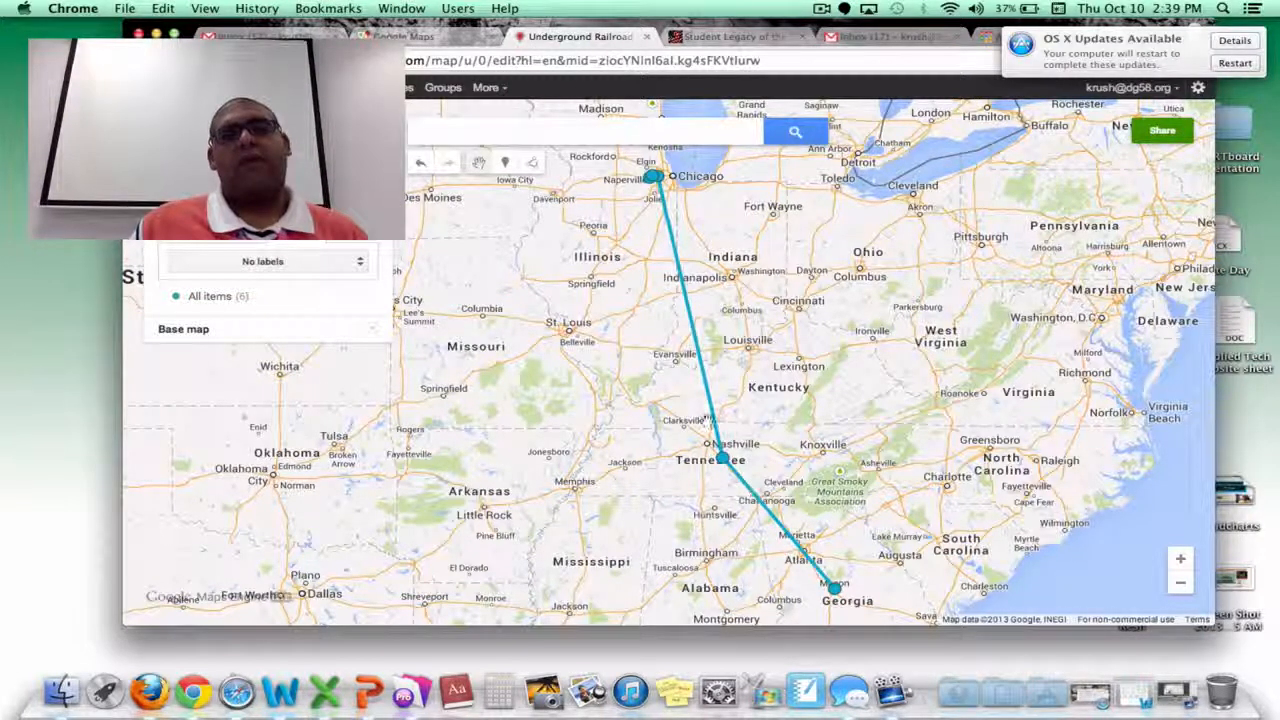
pyautogui.click(712, 405)
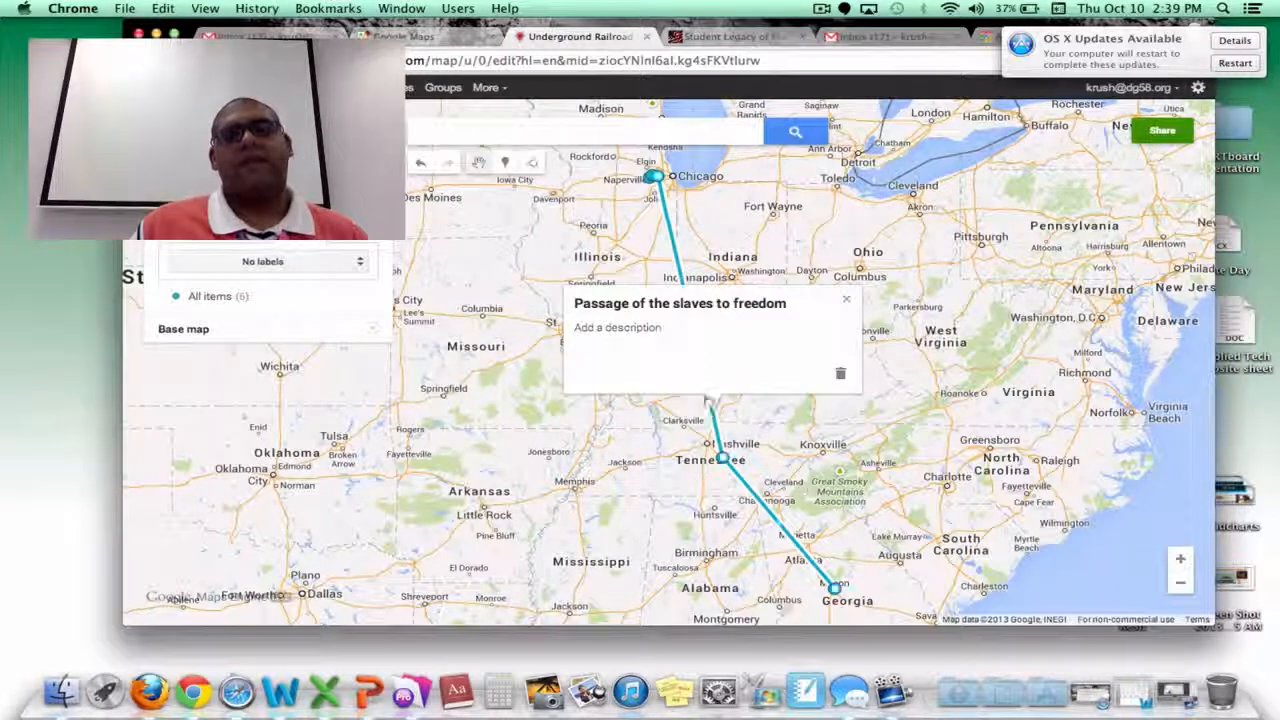
pyautogui.click(625, 346)
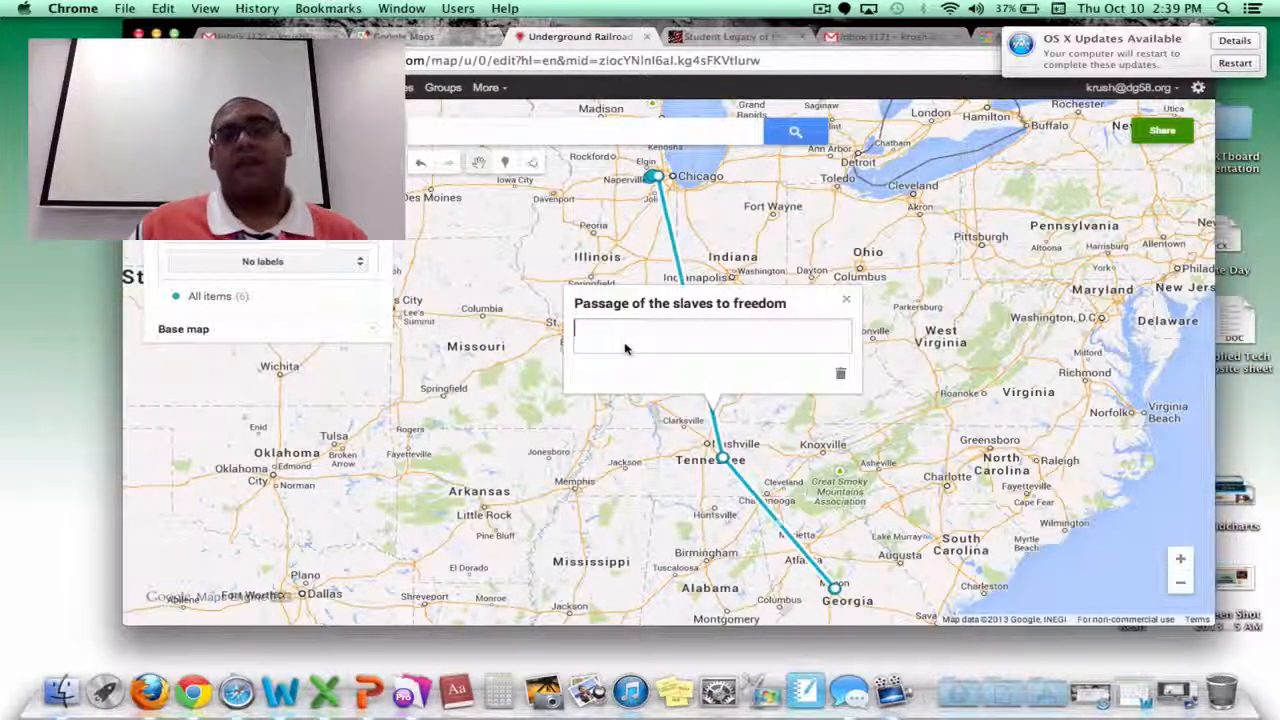
pyautogui.write('usdgfsdgyufi')
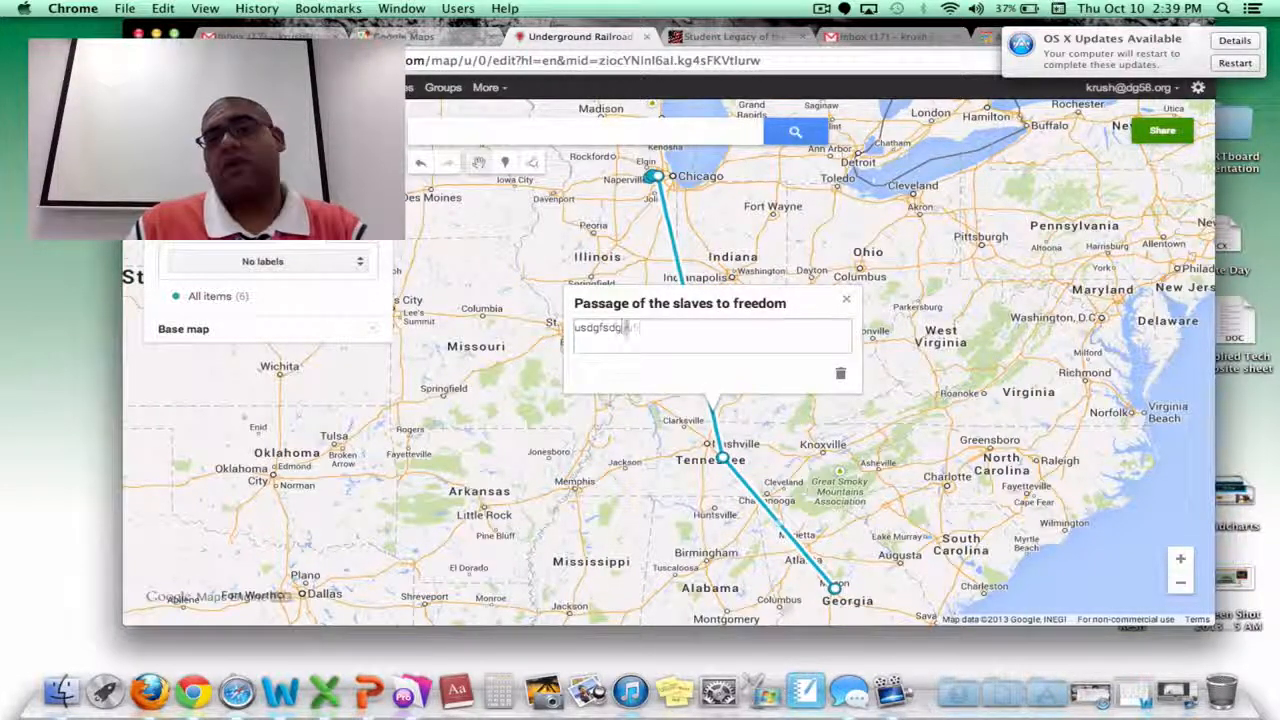
pyautogui.click(846, 304)
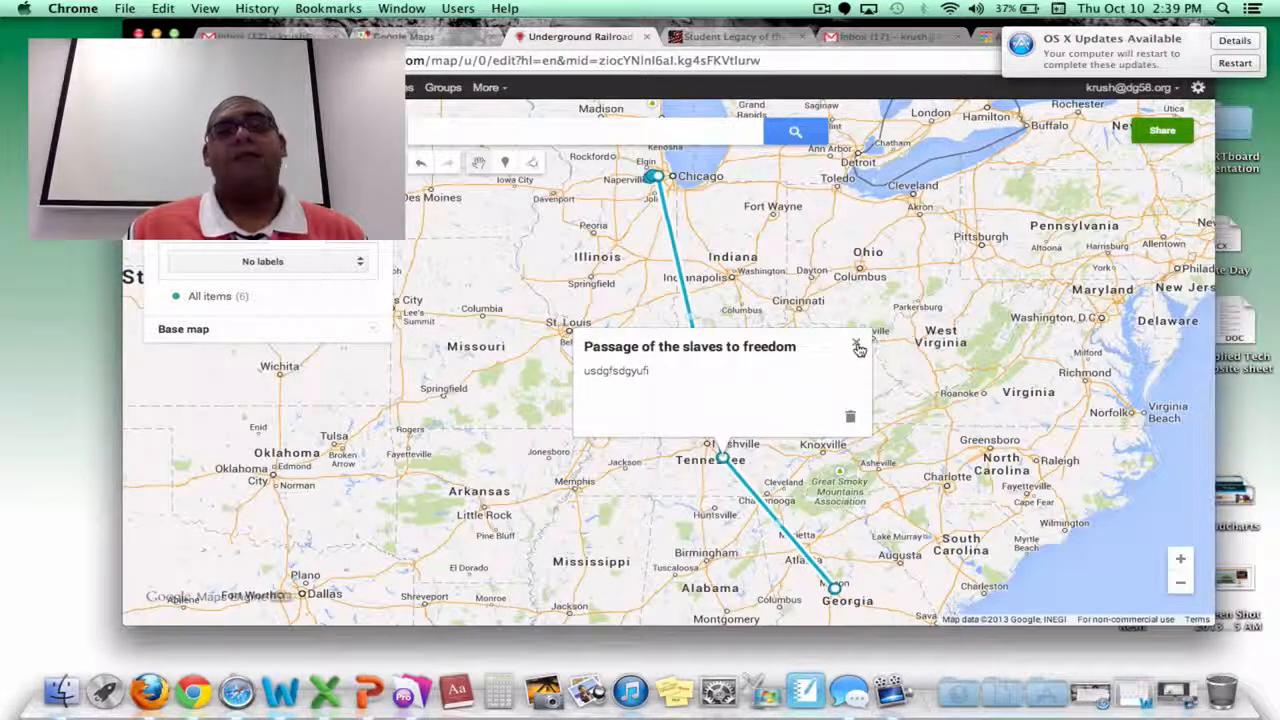
pyautogui.click(856, 342)
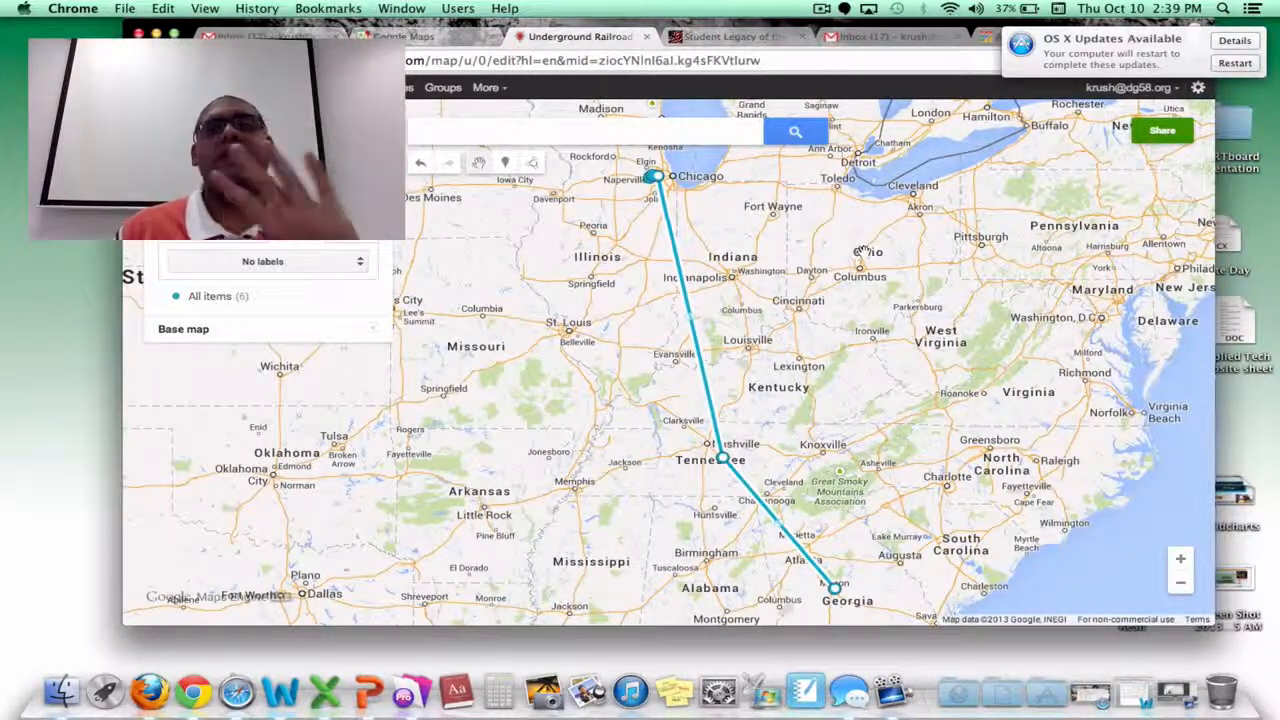
# Step: Open the map's sharing settings and enter a suggested staff contact as the person to invite
pyautogui.click(1162, 132)
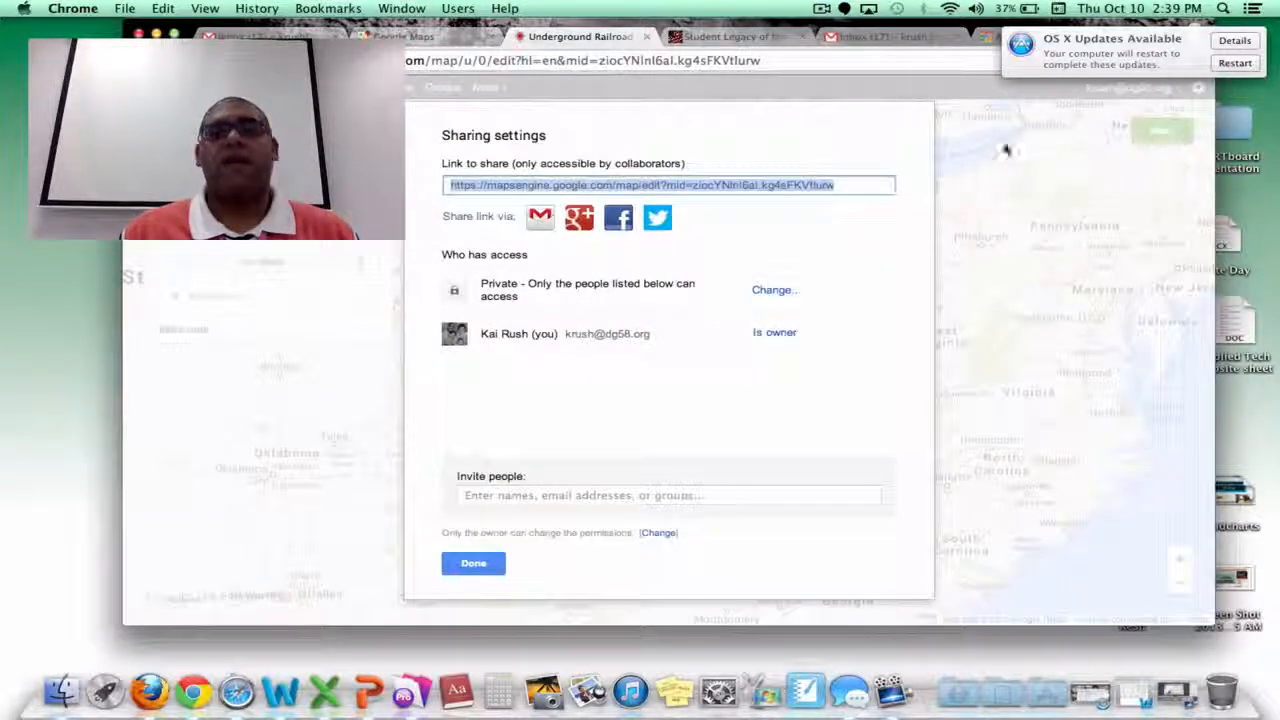
pyautogui.click(514, 496)
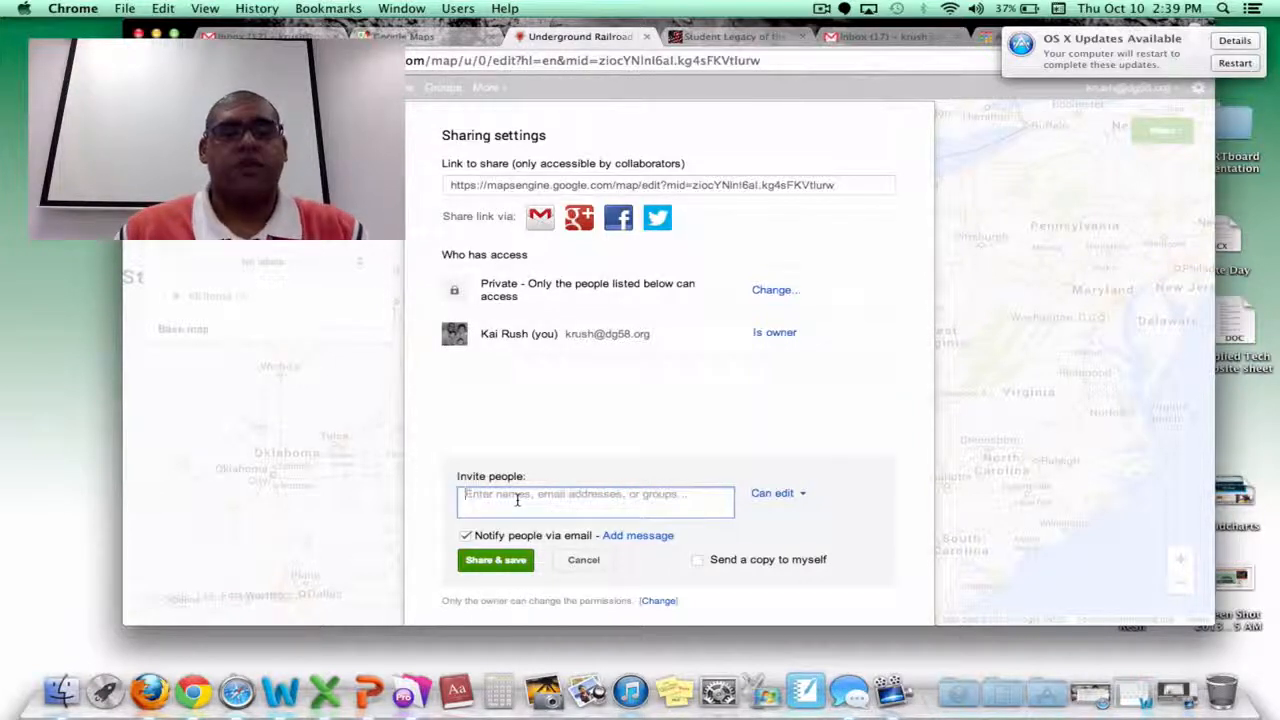
pyautogui.write('brost')
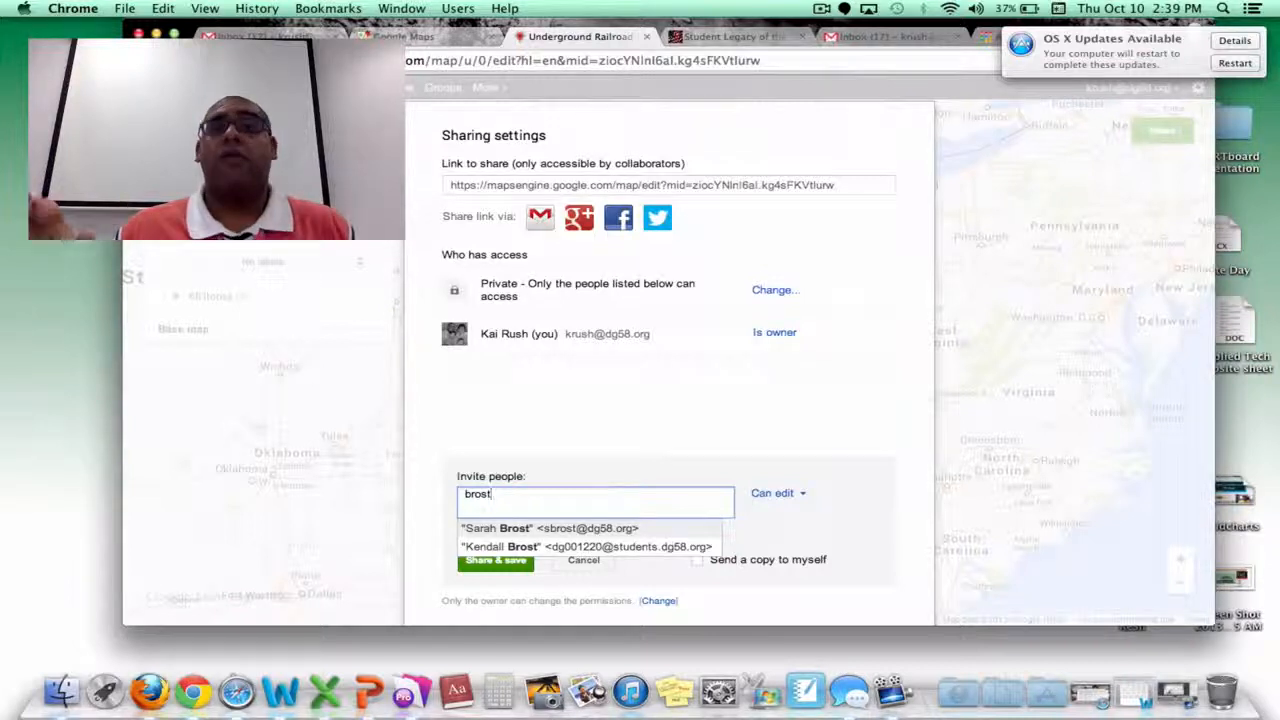
pyautogui.click(536, 529)
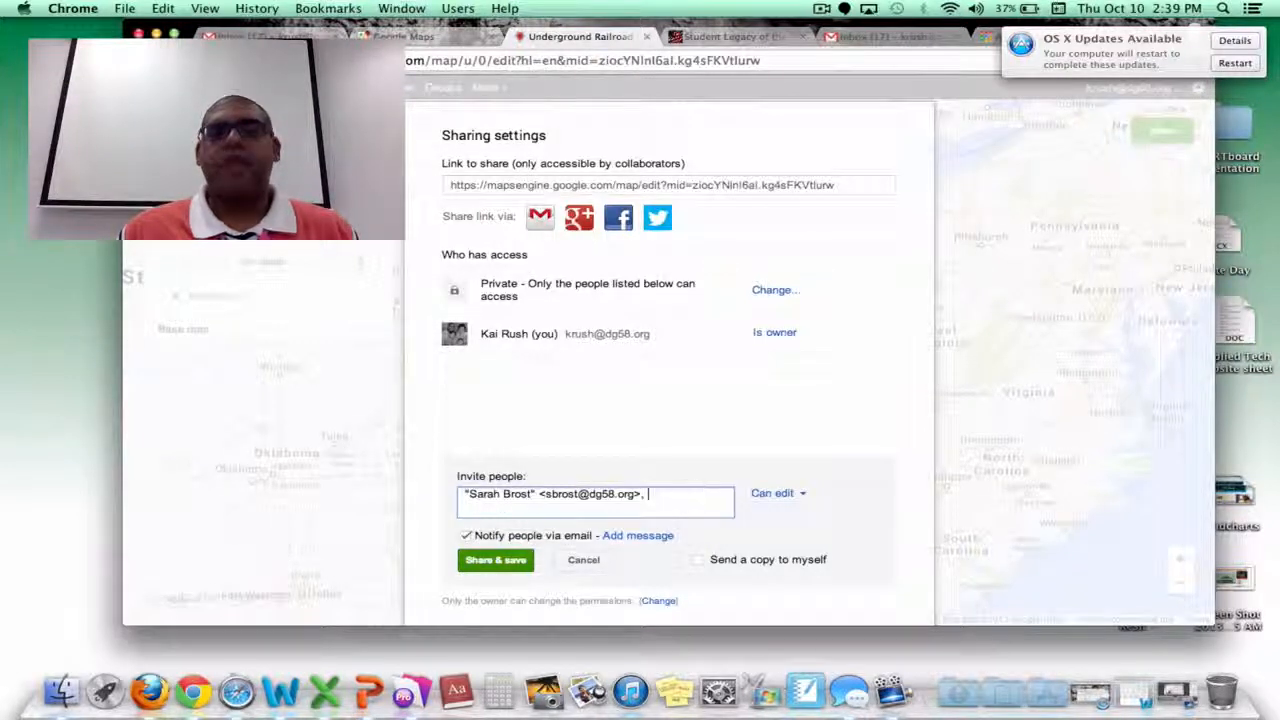
# Step: Write a personal greeting ending in "This is my project!" for the invitation, and cancel the invitation and leave the sharing settings
pyautogui.click(626, 537)
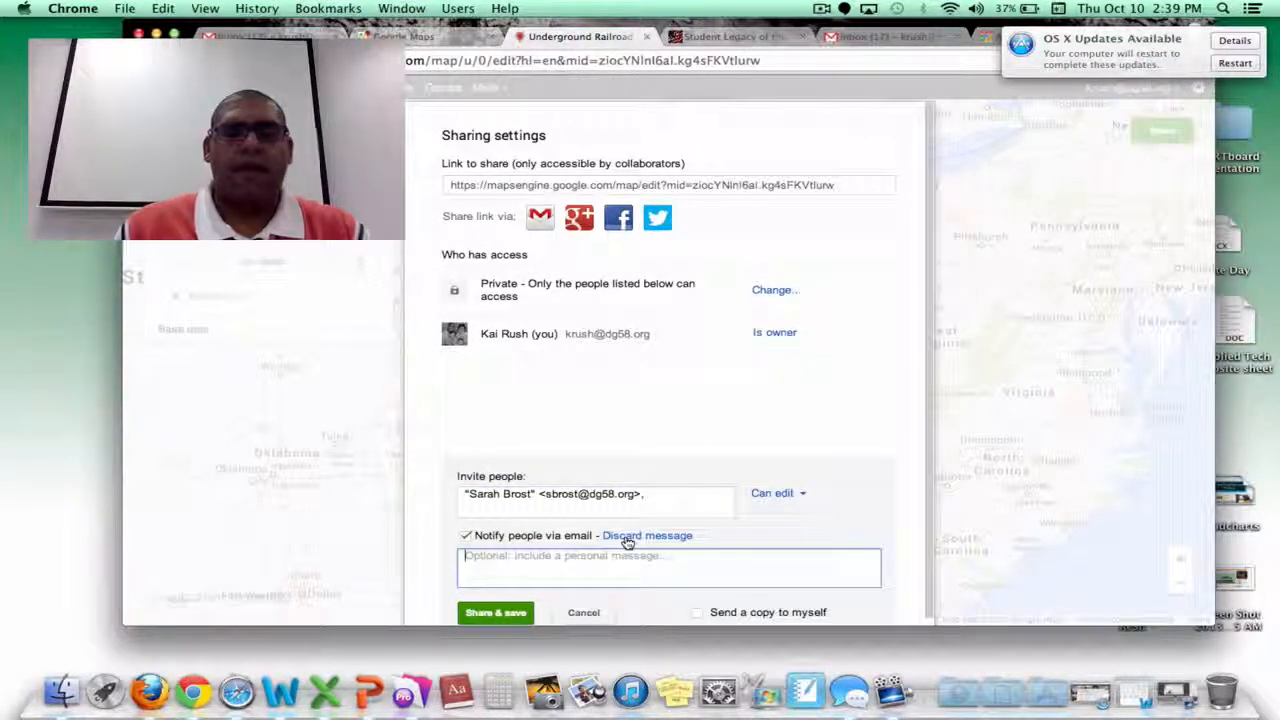
pyautogui.write('Hi fri')
pyautogui.write('m K')
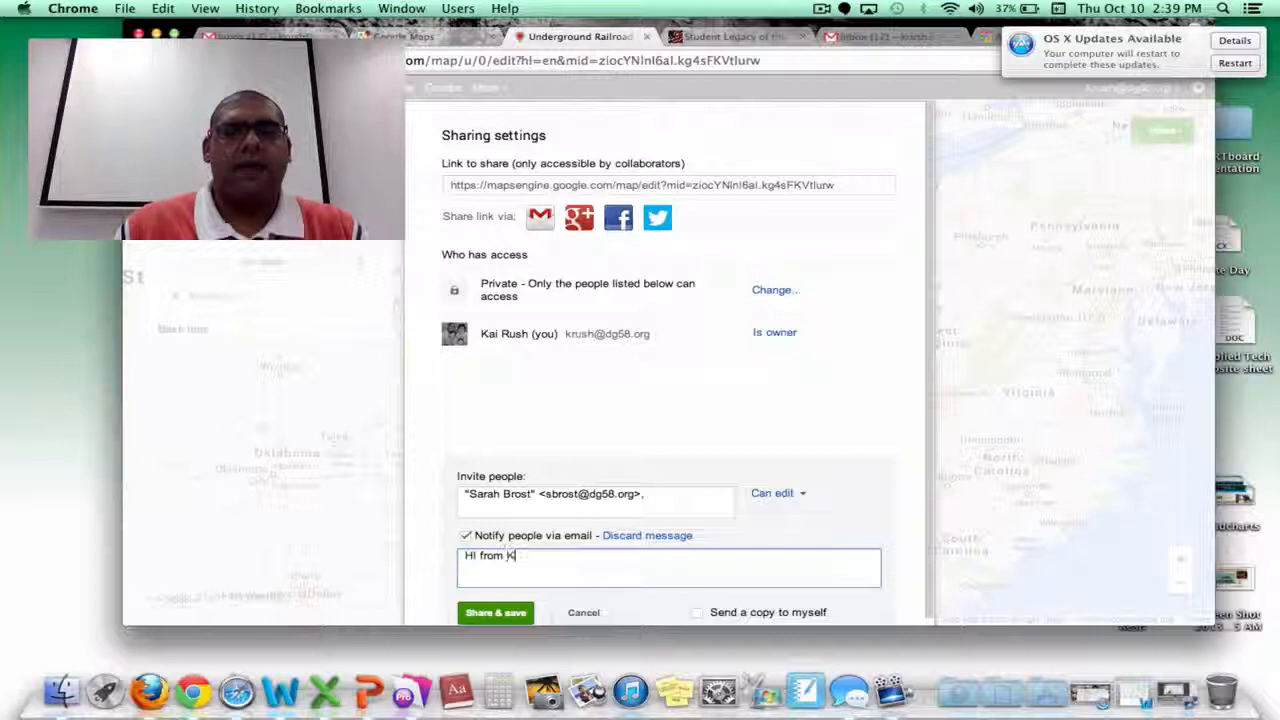
pyautogui.write('ai Rush.')
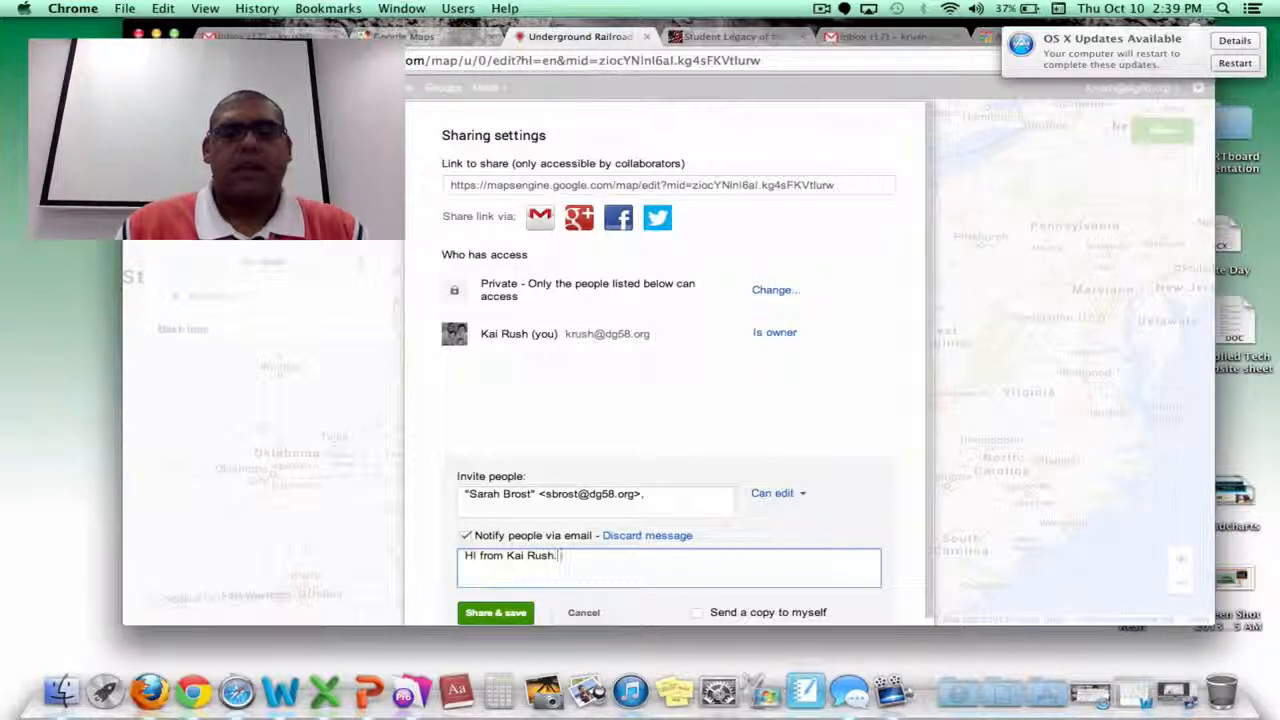
pyautogui.write(' This is my project!')
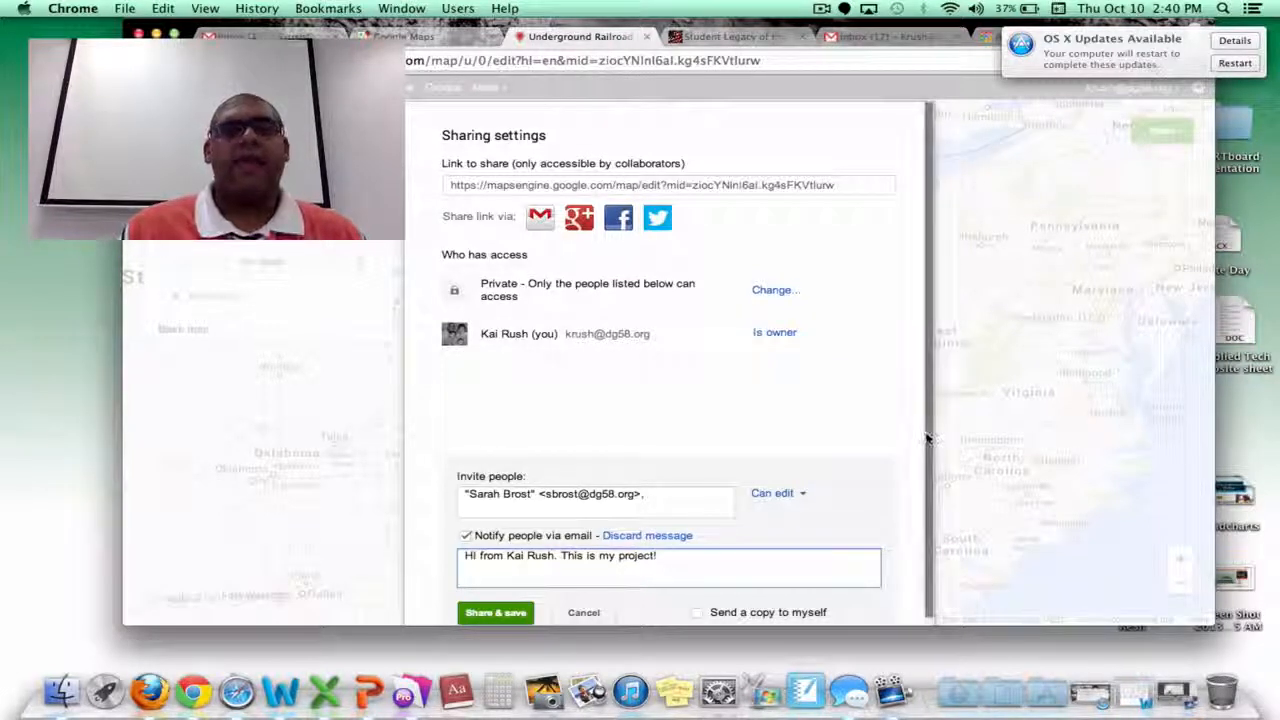
pyautogui.scroll(-1, 926, 438)
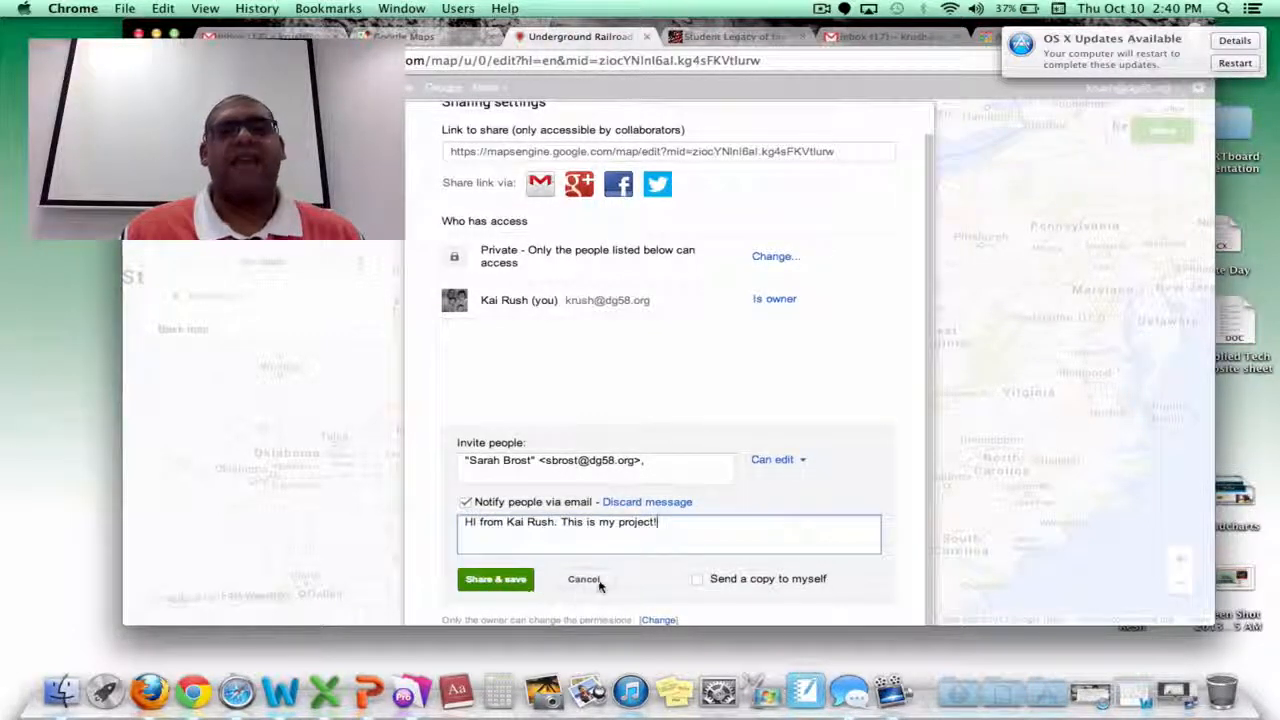
pyautogui.click(599, 583)
pyautogui.click(500, 568)
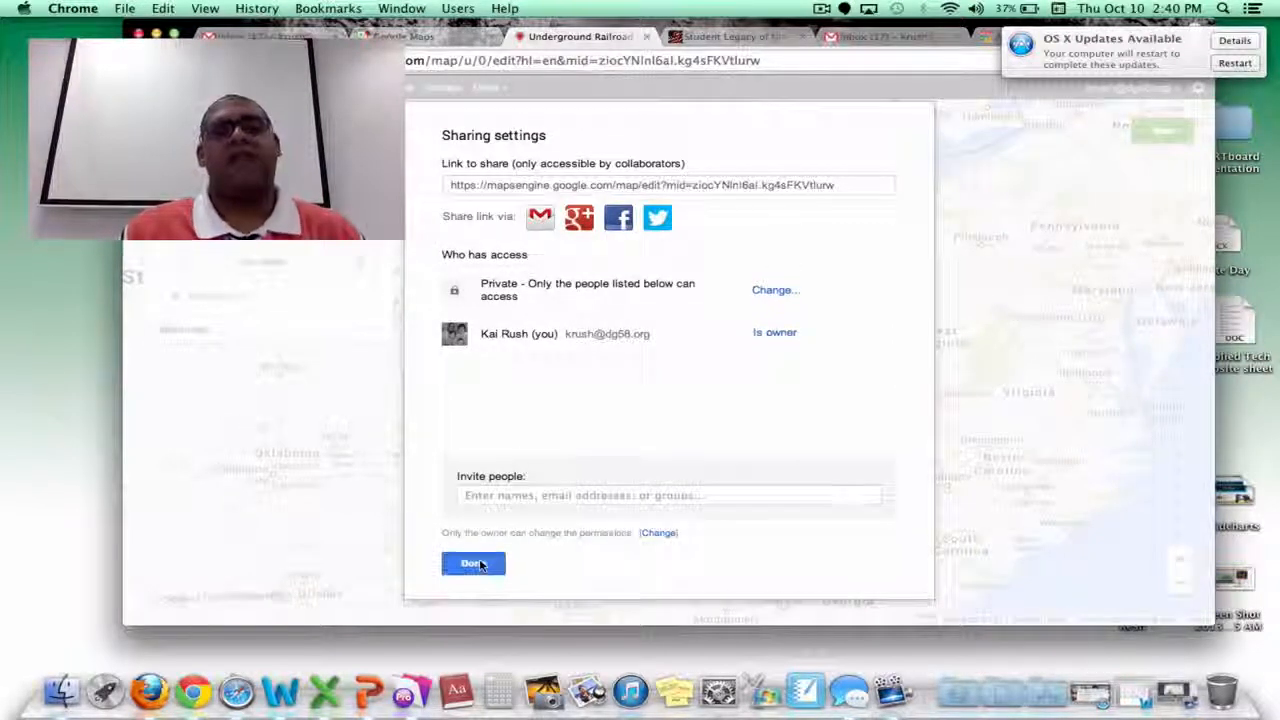